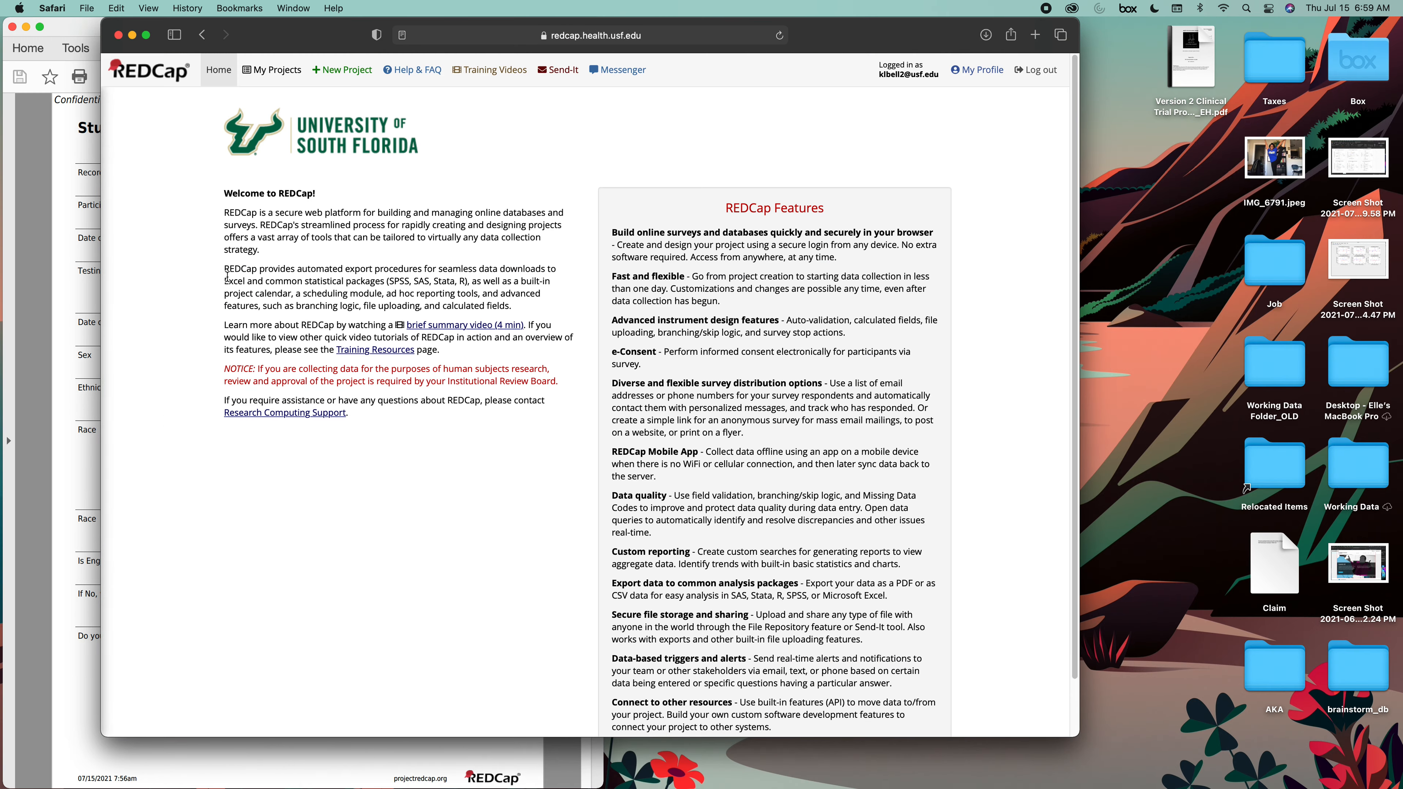
Expand the browser to full screen and open the CAP Norms 2019 project's Online Designer.
click(147, 34)
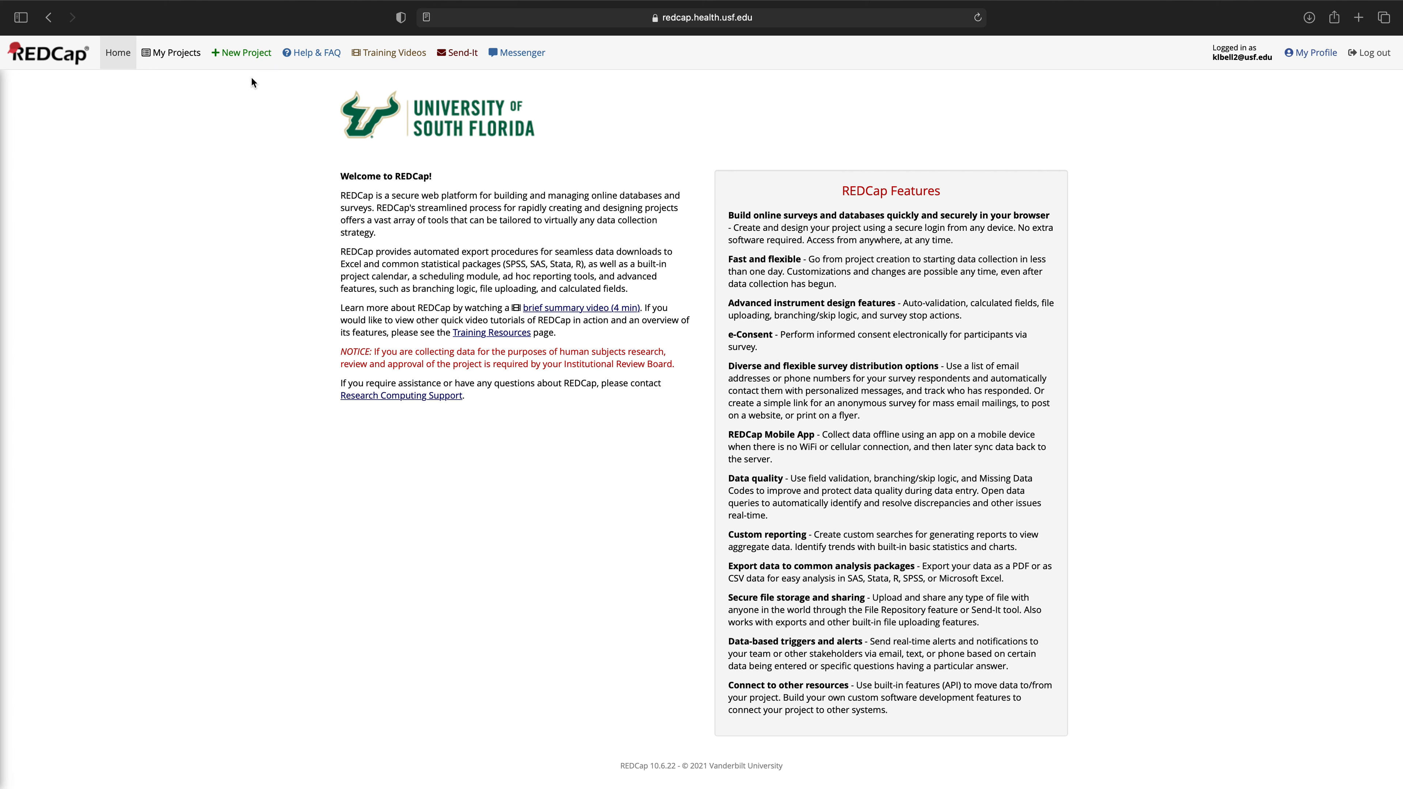
click(171, 62)
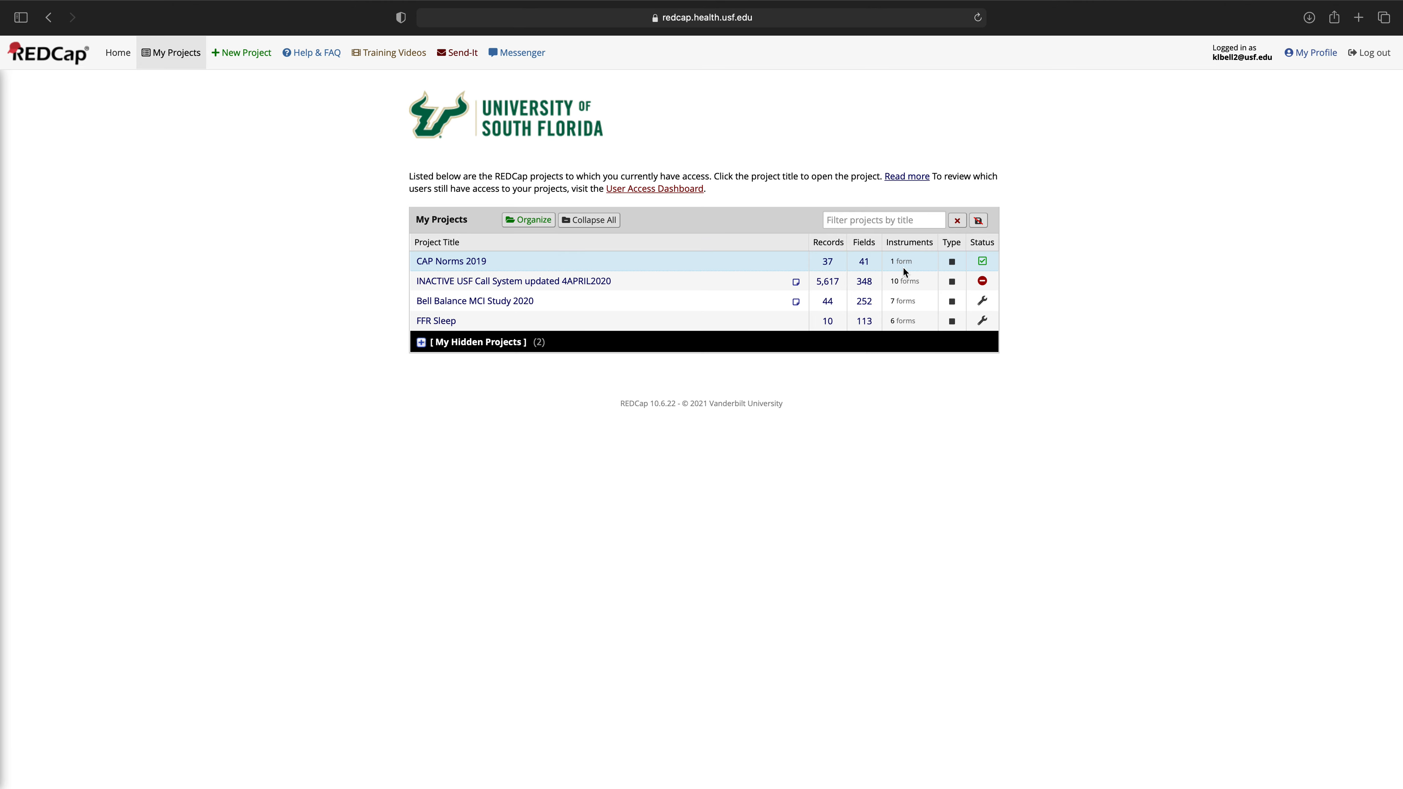
click(456, 261)
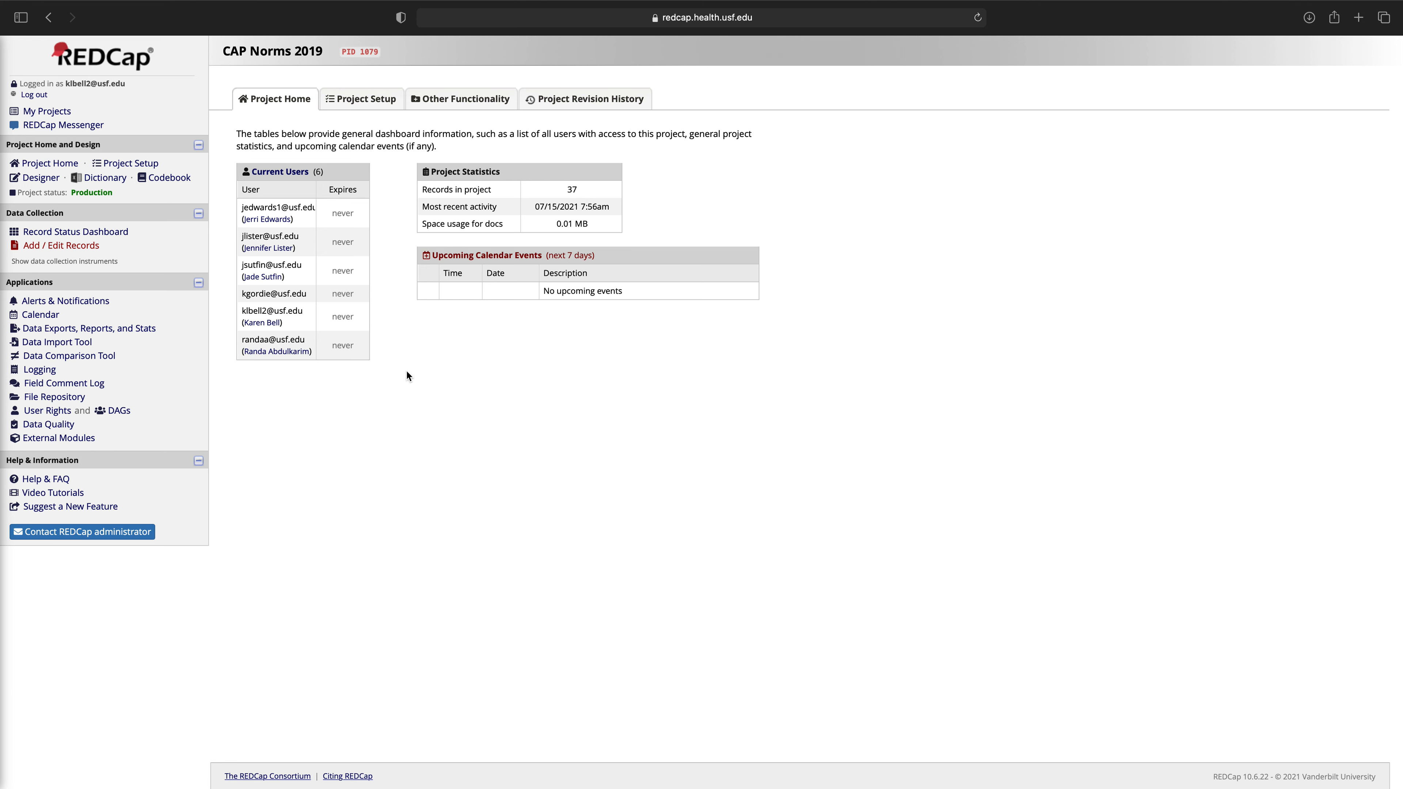
click(33, 179)
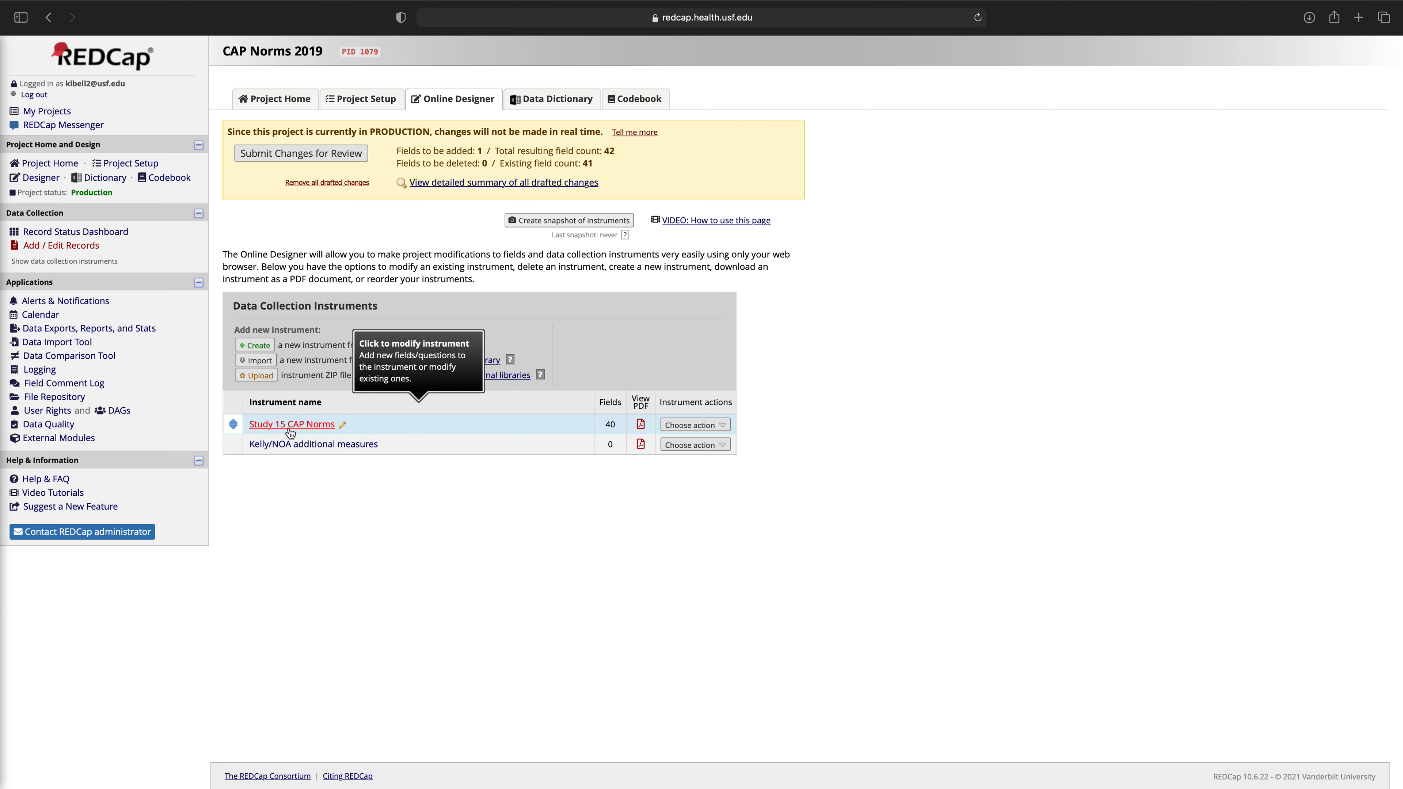
Switch to Acrobat and examine the questions on the first two pages of the Study 15 CAP Norms PDF.
mouse_move(548, 787)
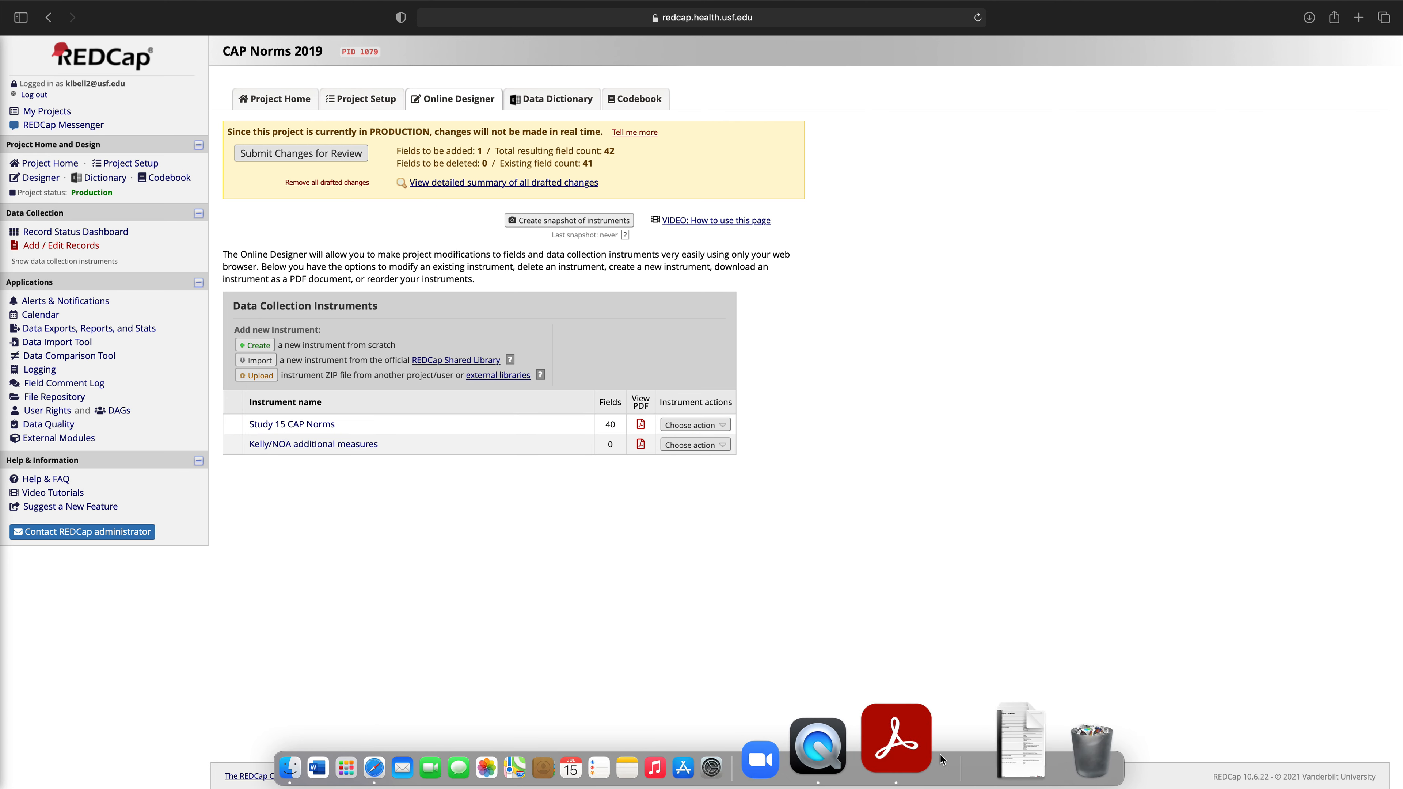
click(934, 761)
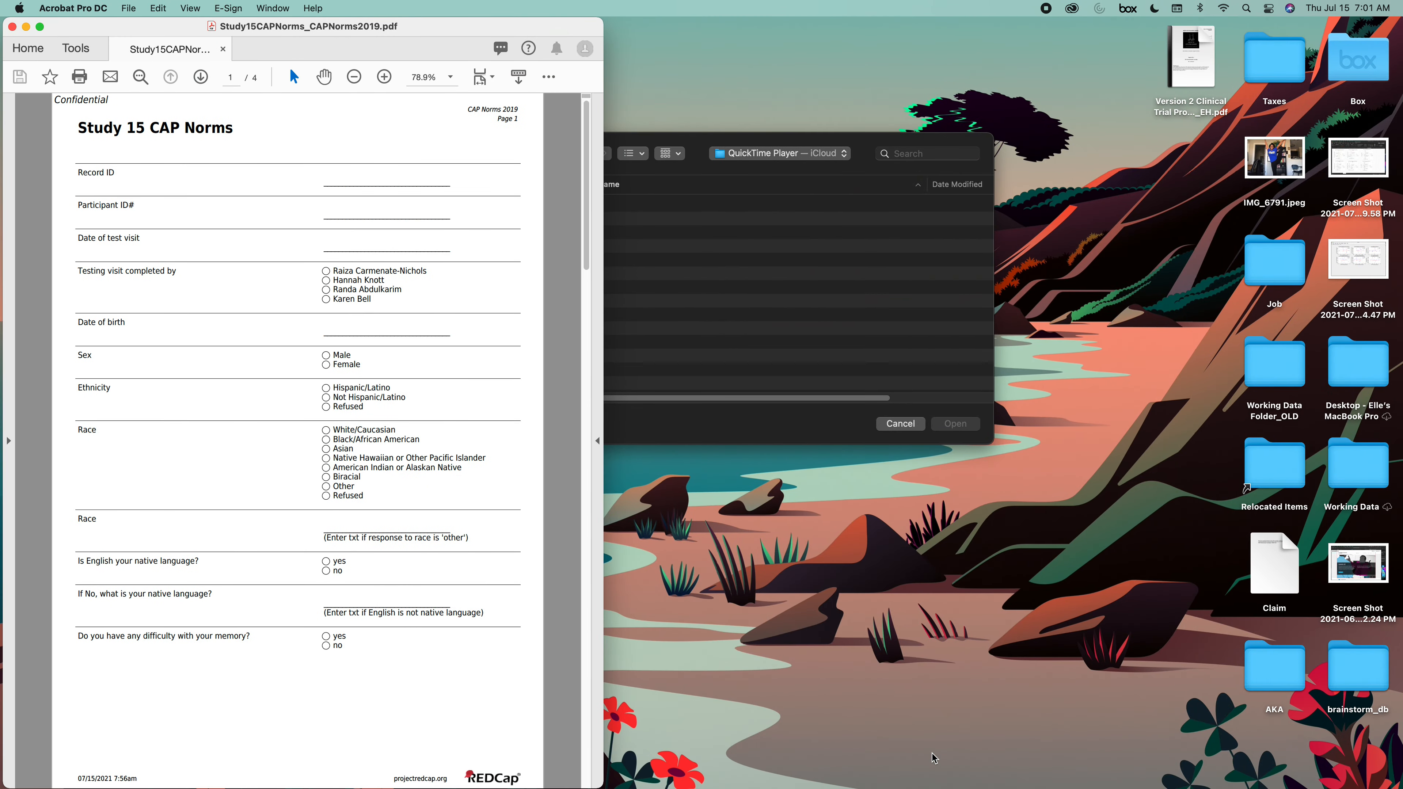
scroll(298, 360, down, 2)
scroll(263, 355, up, 2)
scroll(423, 211, down, 10)
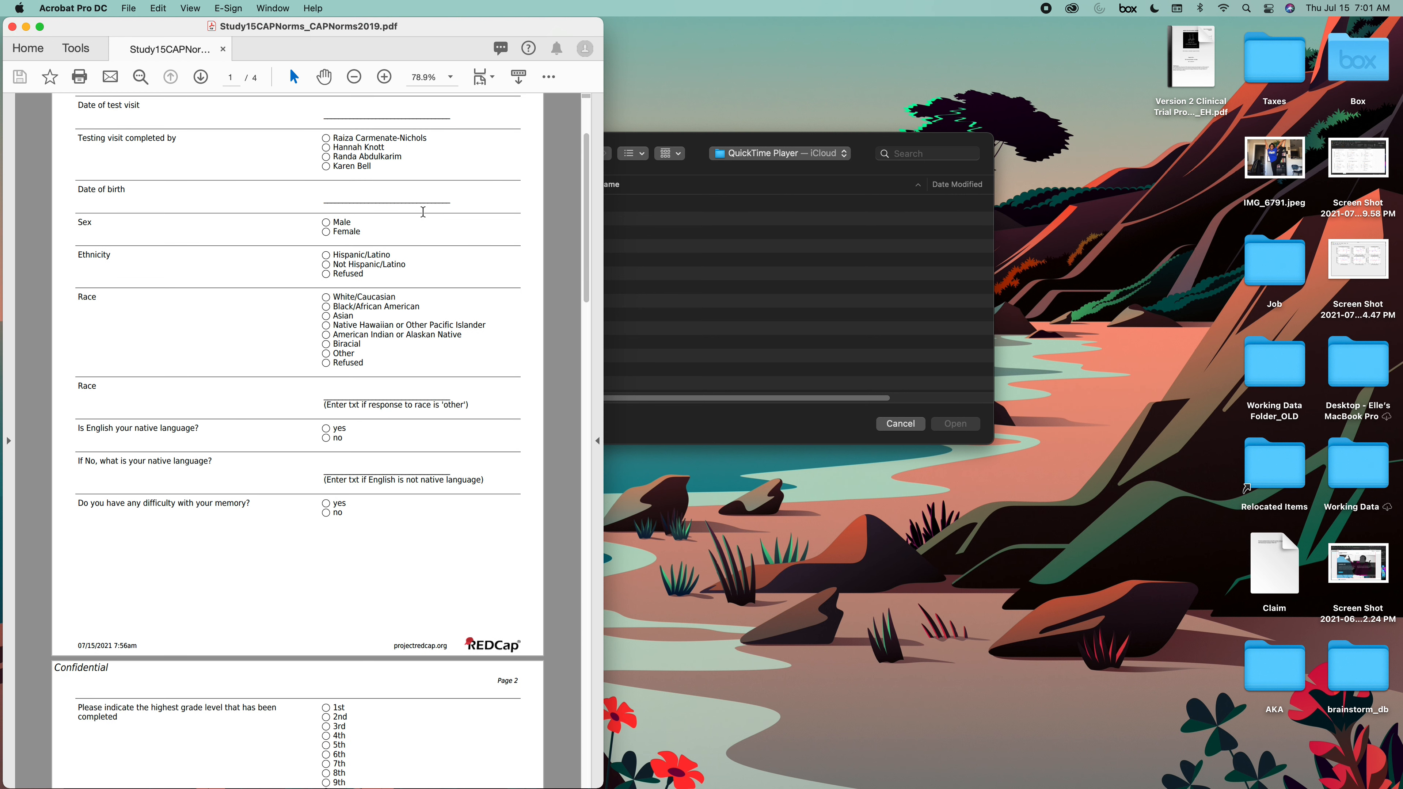
scroll(423, 211, down, 6)
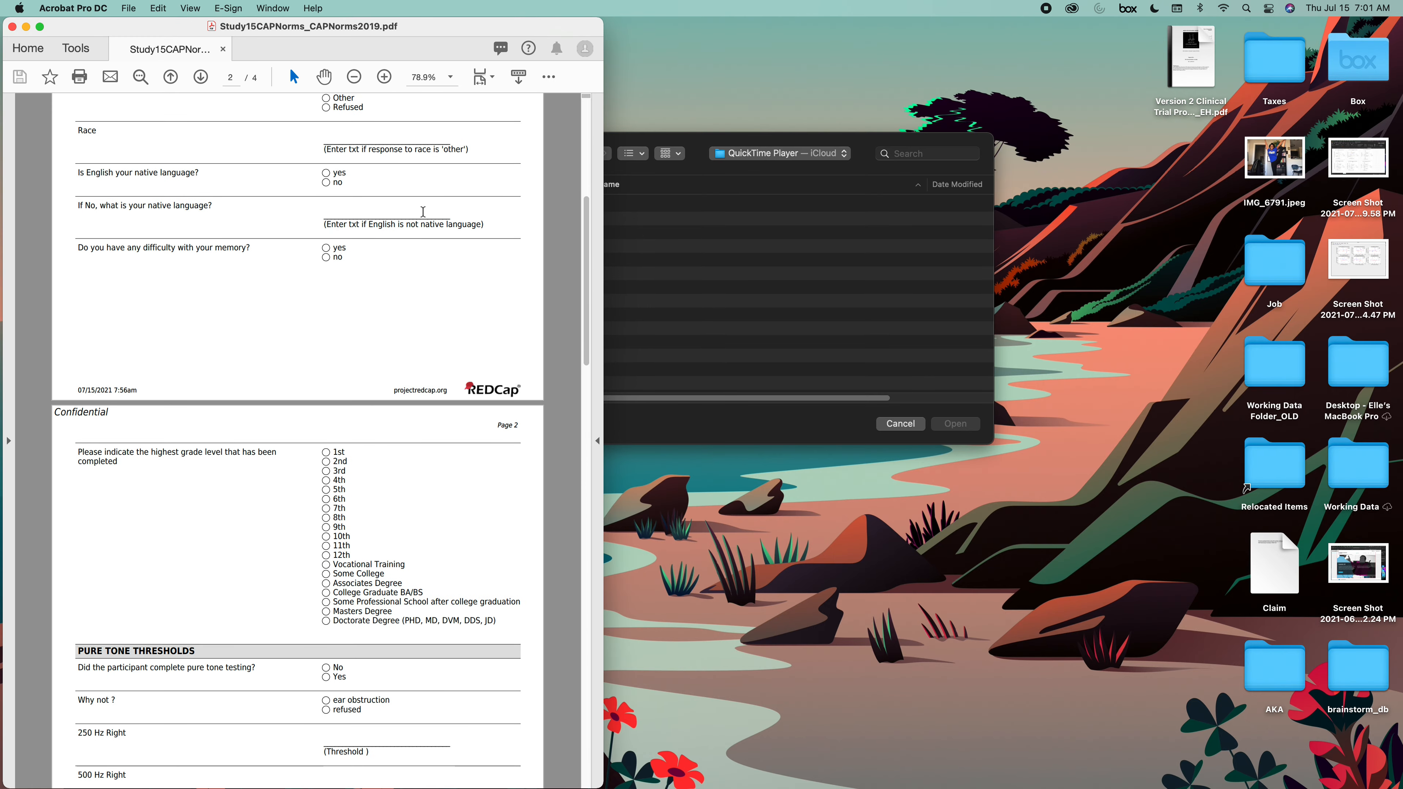
scroll(424, 212, down, 1)
scroll(423, 211, up, 15)
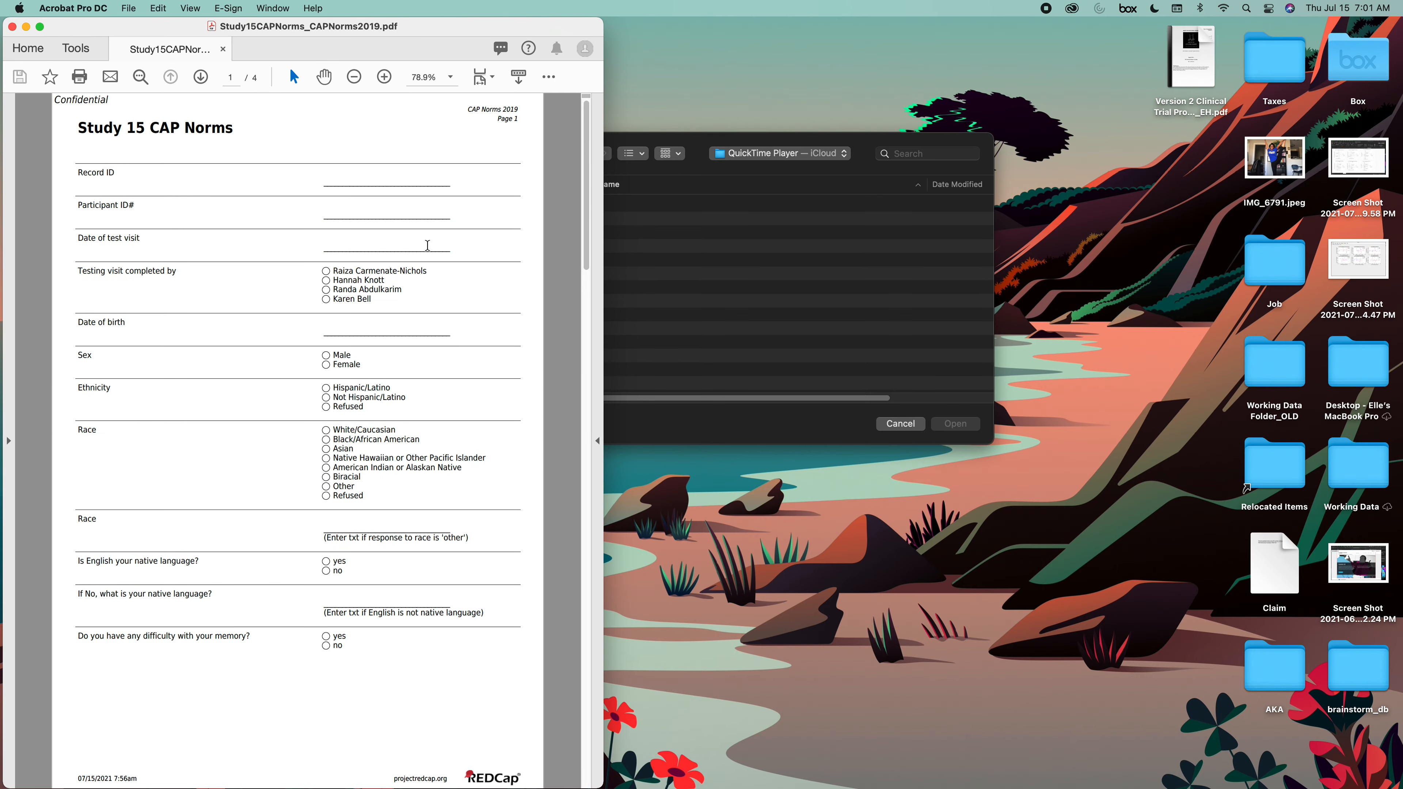
Switch back to Safari, inspect the NOA additional measures instrument and return to the list of instruments.
mouse_move(840, 785)
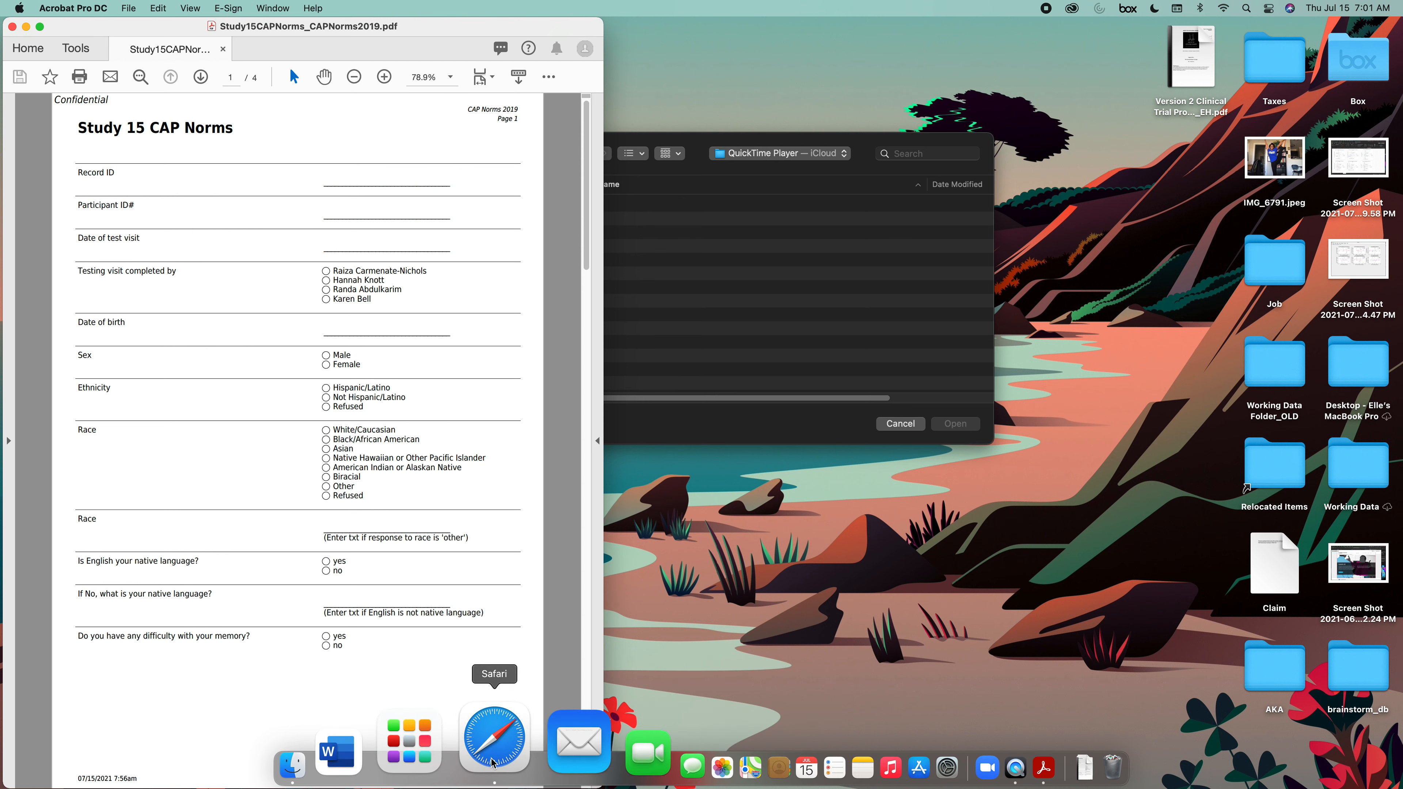
click(494, 762)
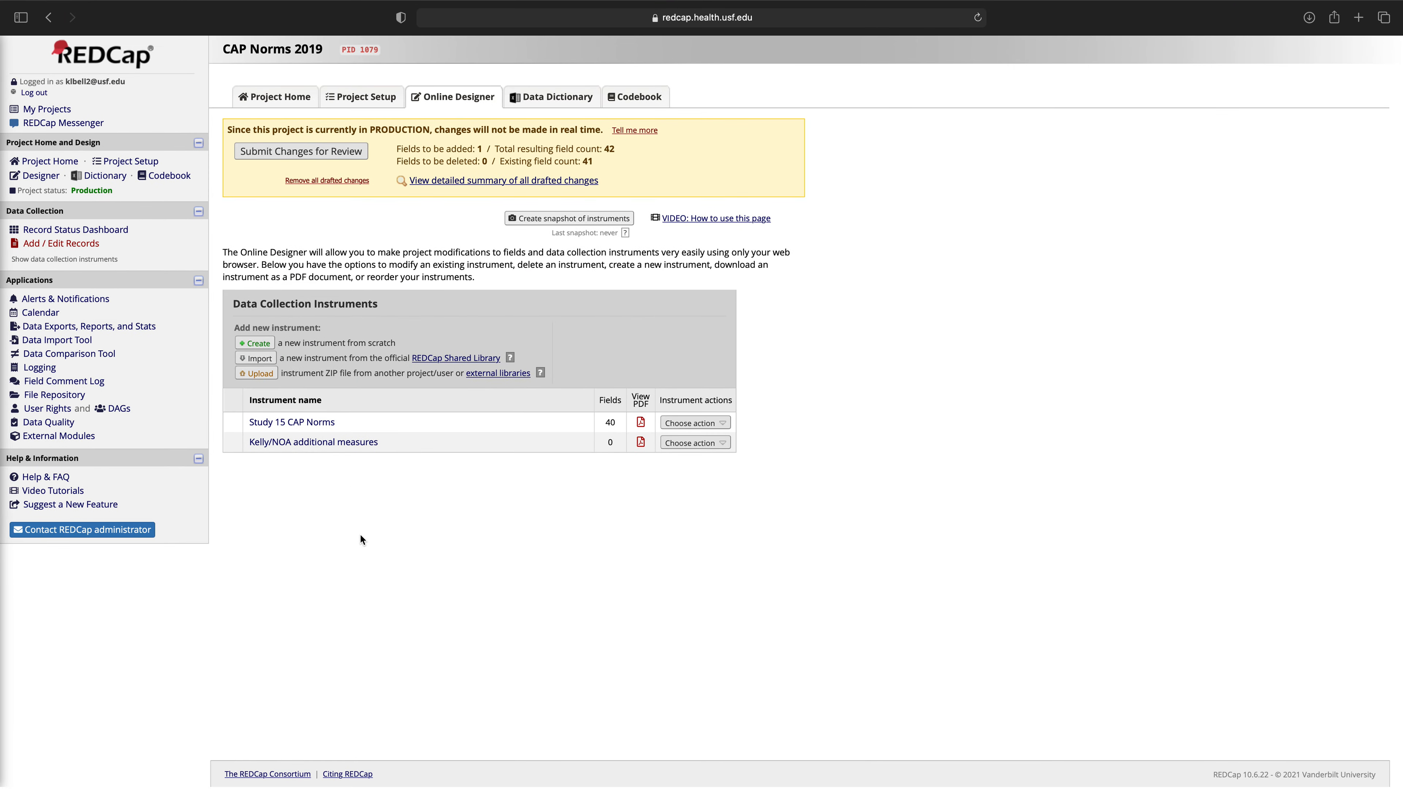
click(332, 443)
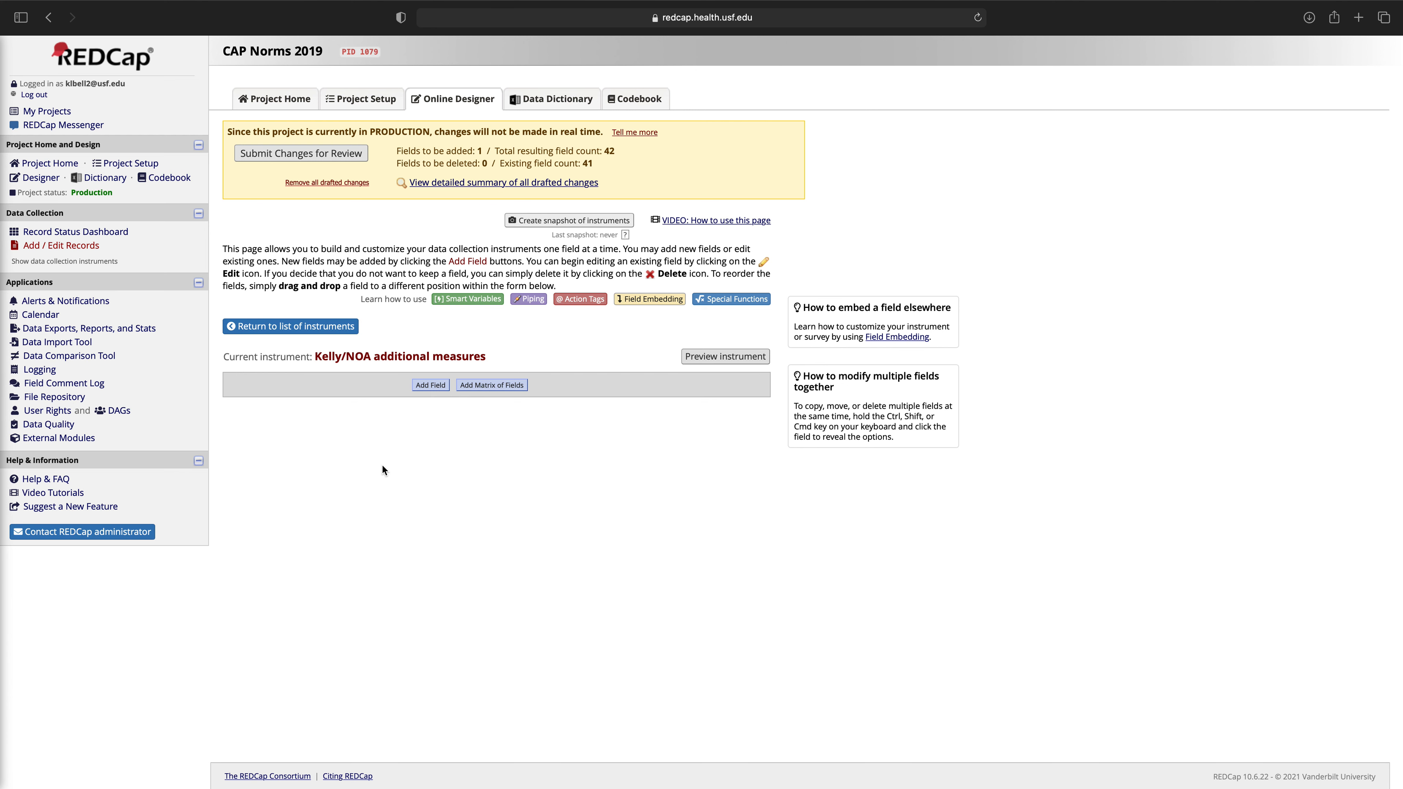
click(39, 167)
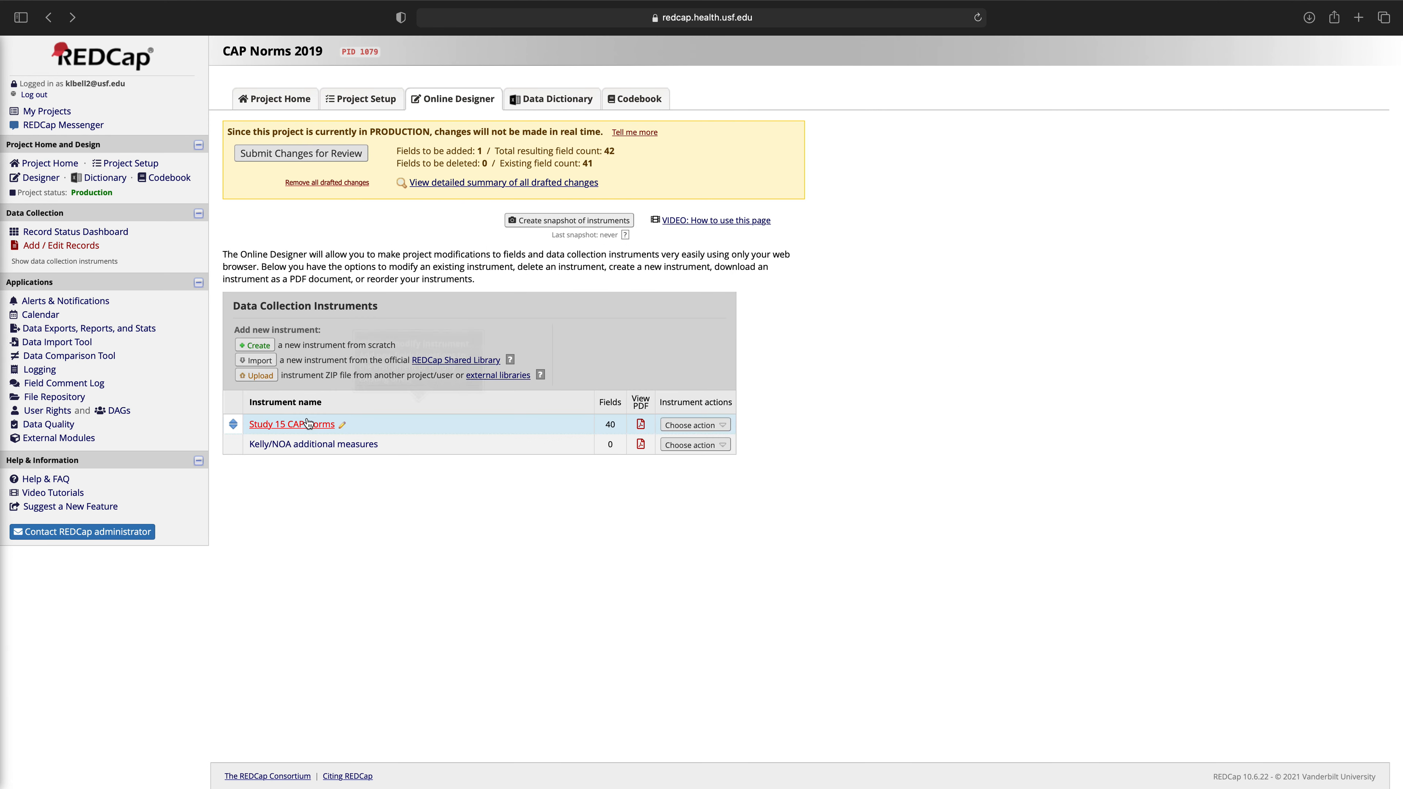
Preview the Study 15 CAP Norms instrument, examine its fields and return to the list of instruments.
click(309, 425)
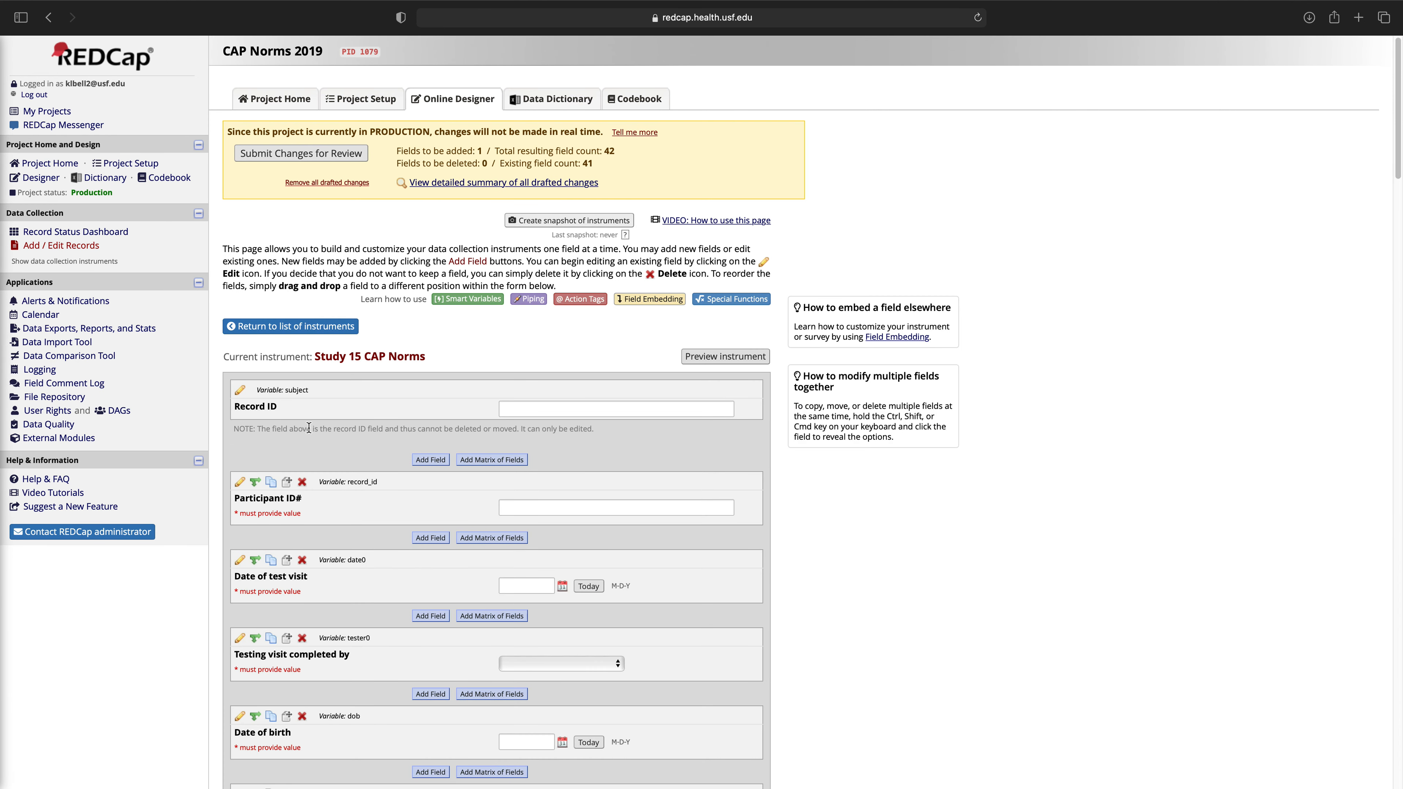
click(724, 356)
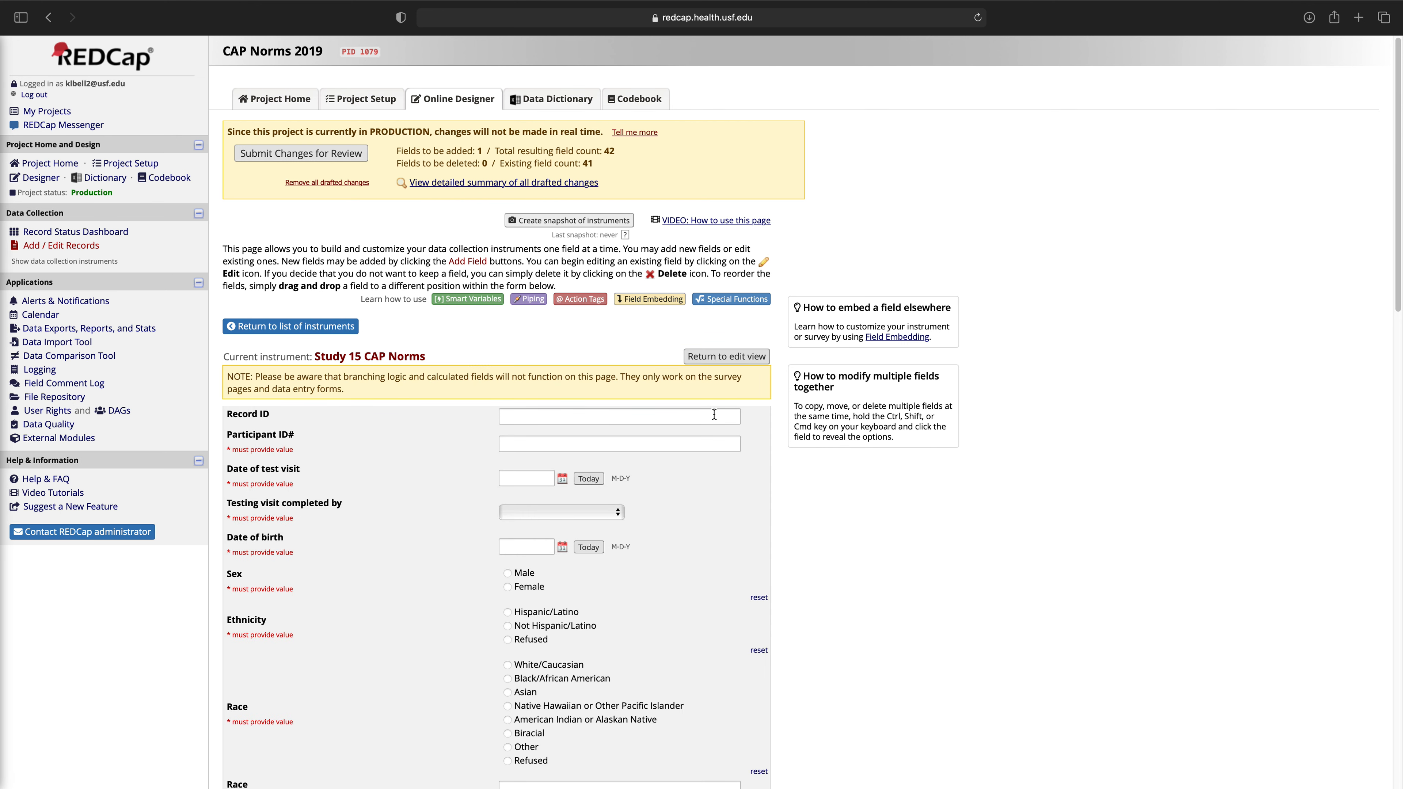
scroll(715, 421, down, 3)
scroll(715, 420, down, 3)
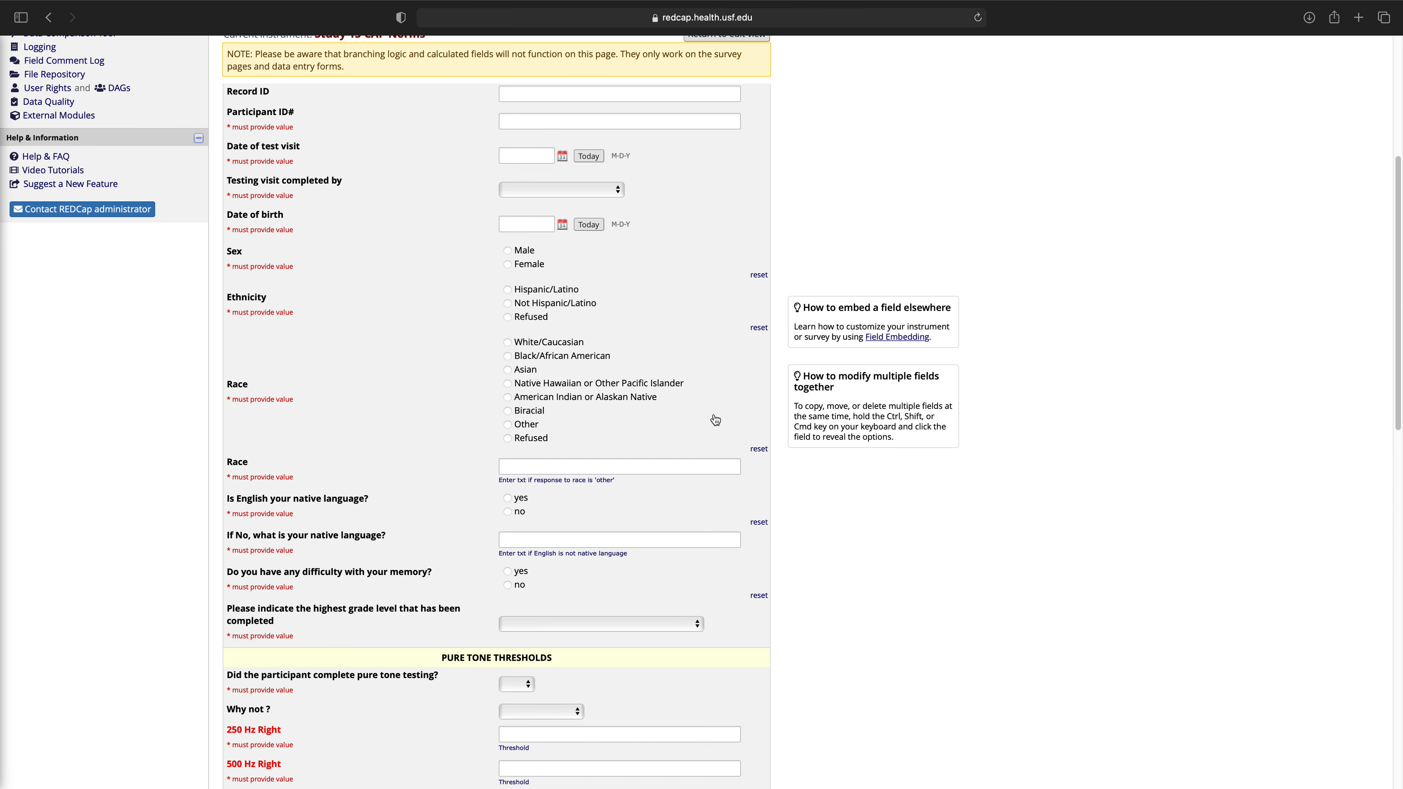
scroll(715, 420, up, 5)
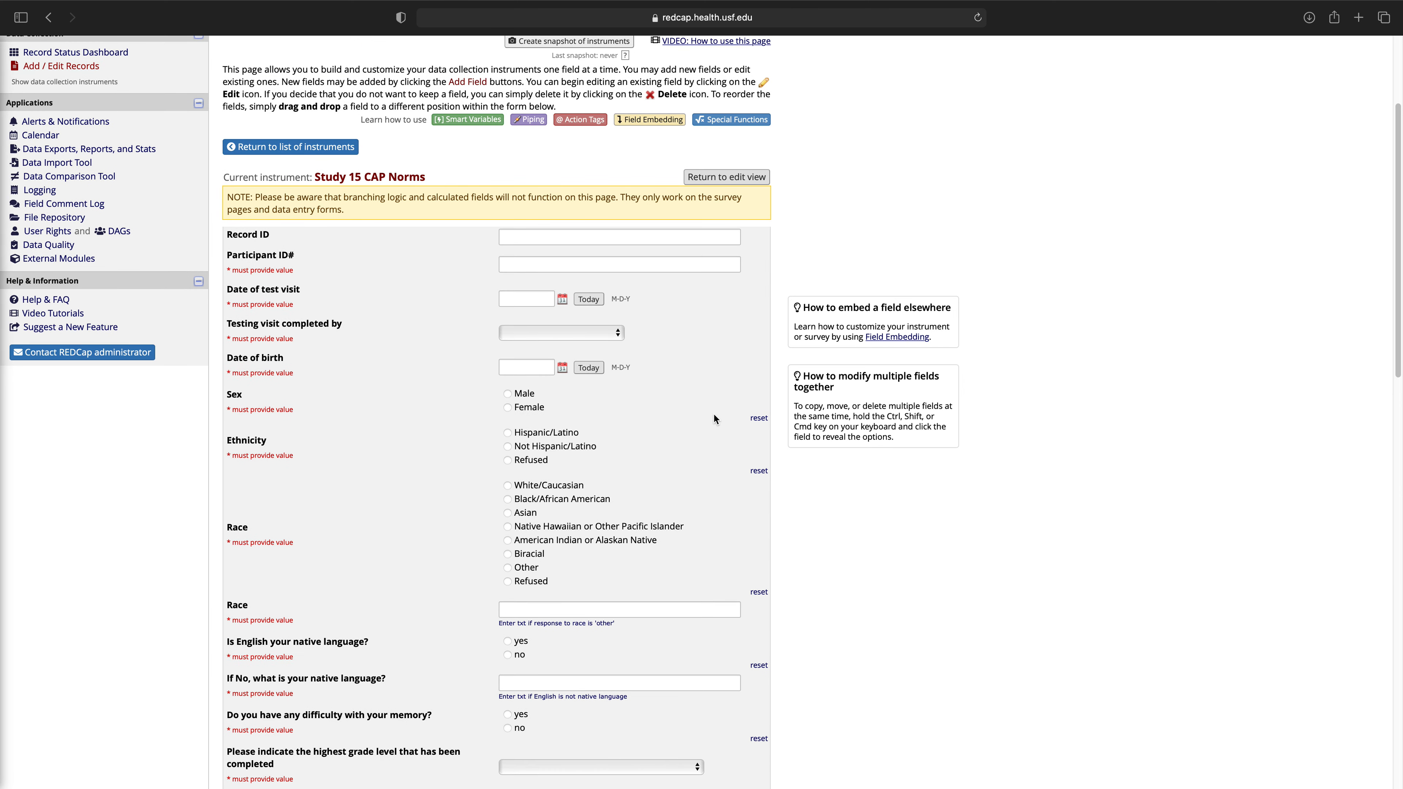
scroll(714, 419, up, 5)
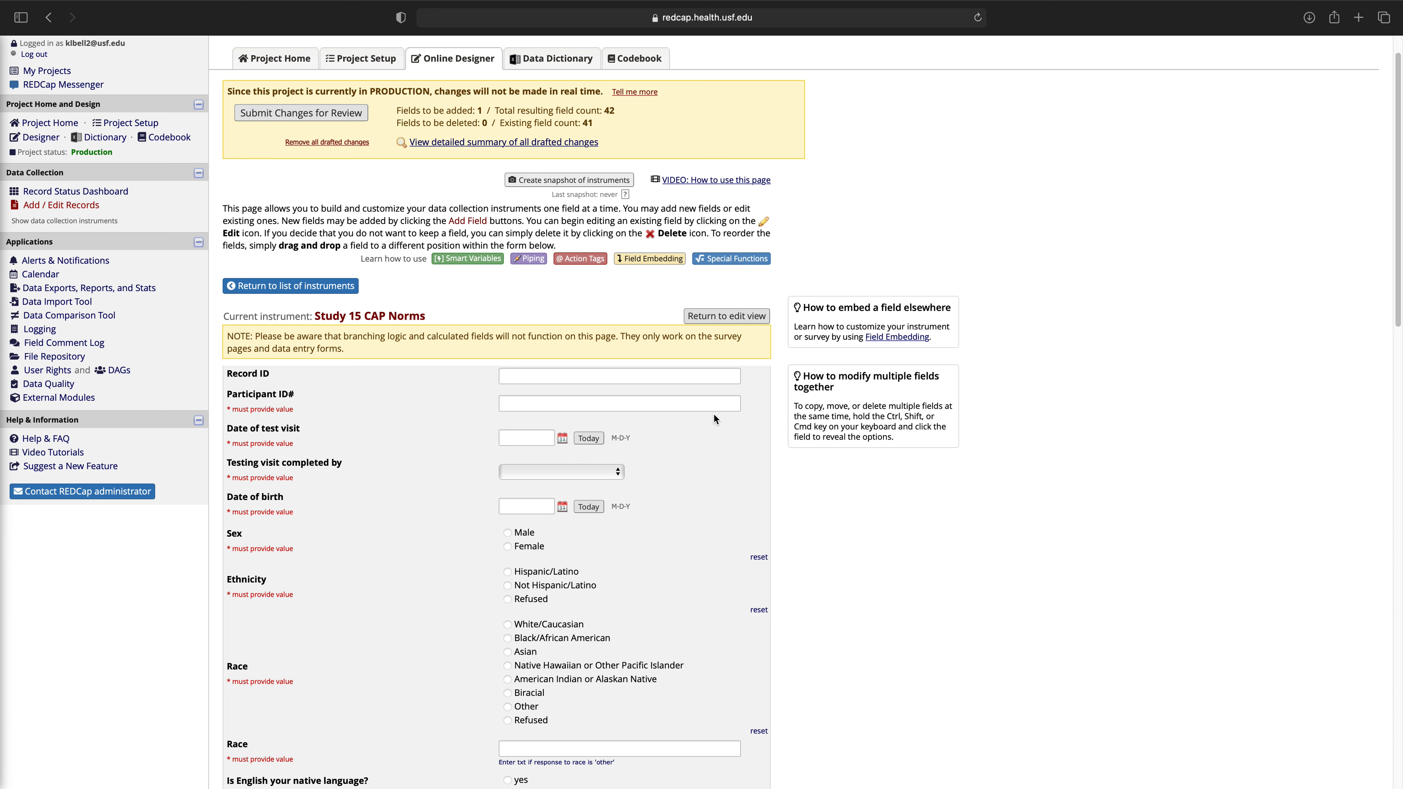
click(273, 286)
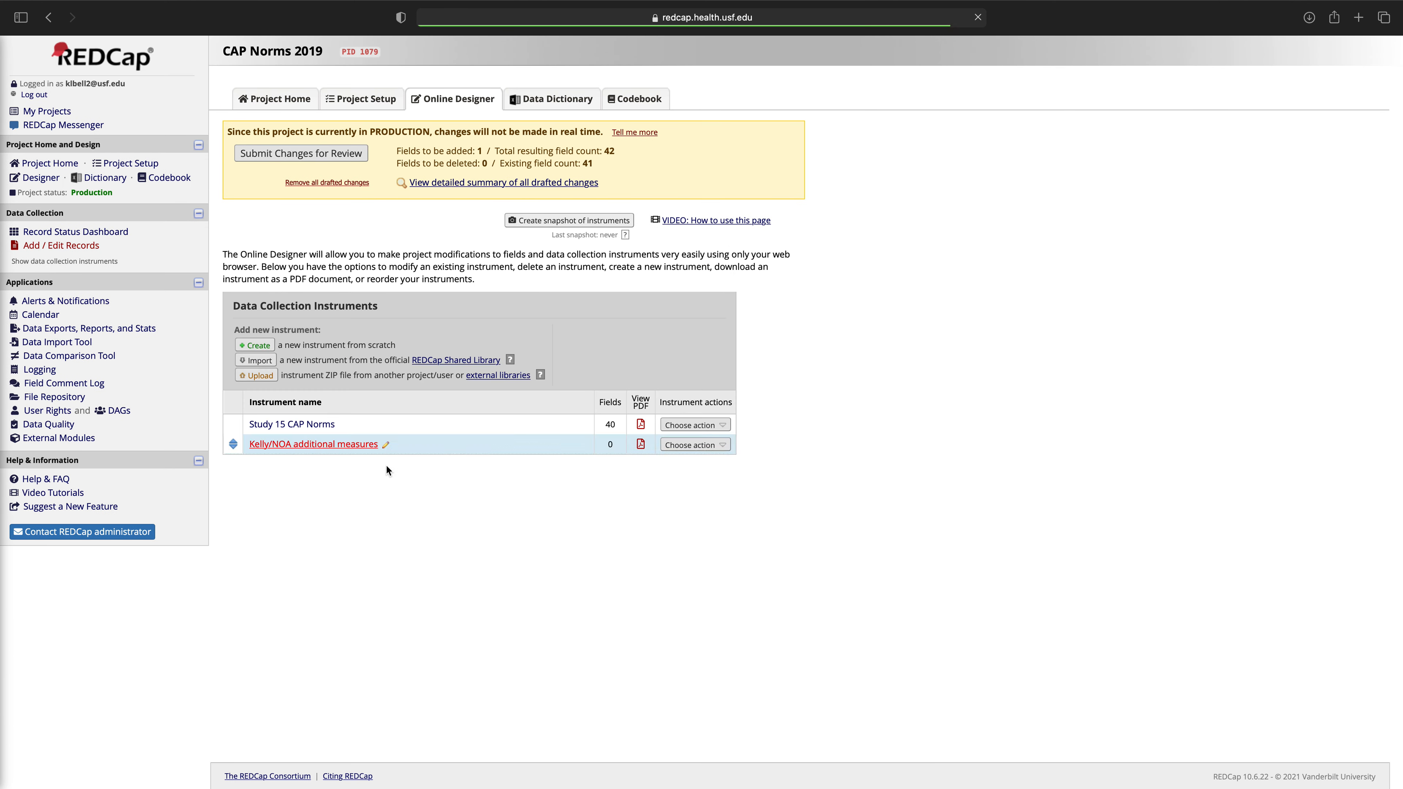
Start a new field of type Text Box in the NOA additional measures instrument.
click(370, 447)
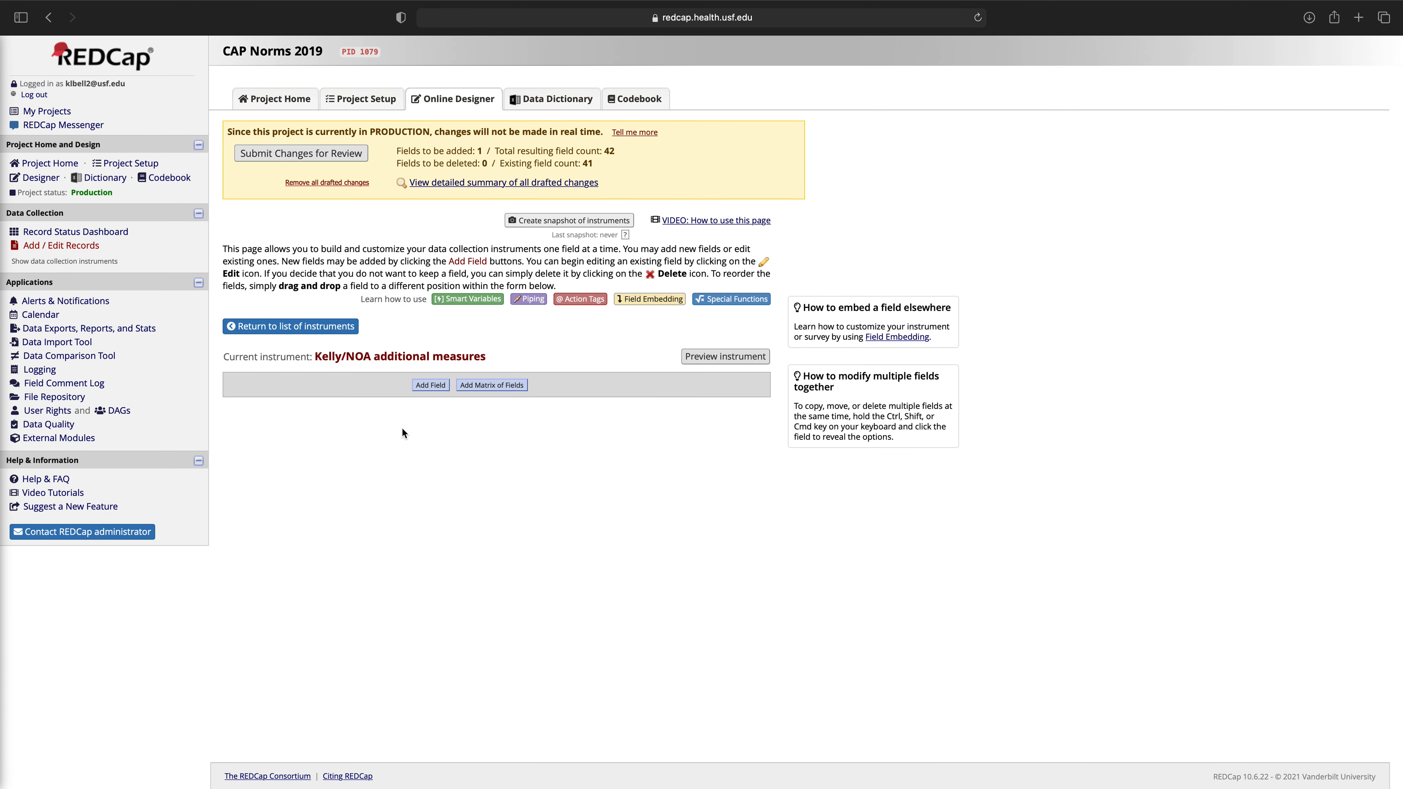
click(431, 385)
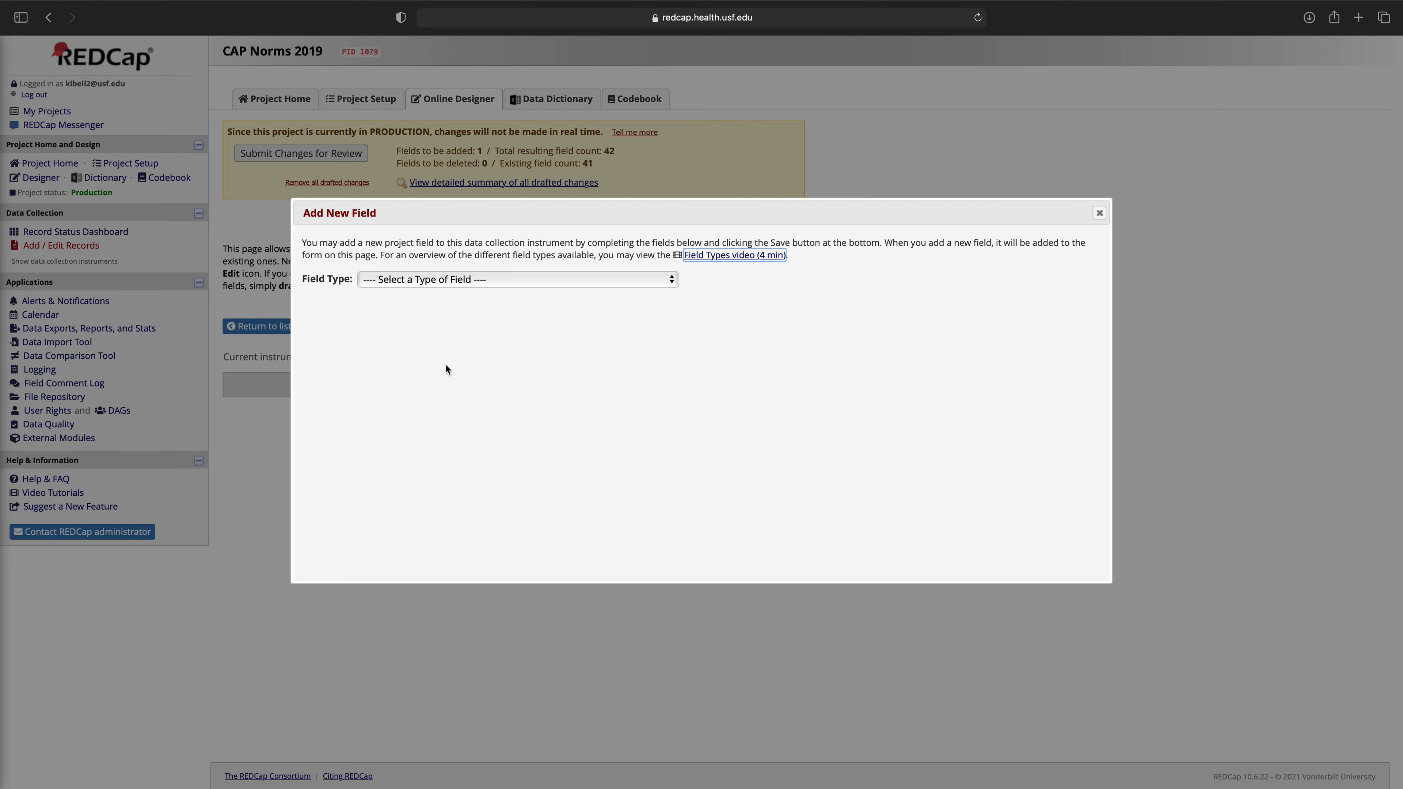
click(466, 280)
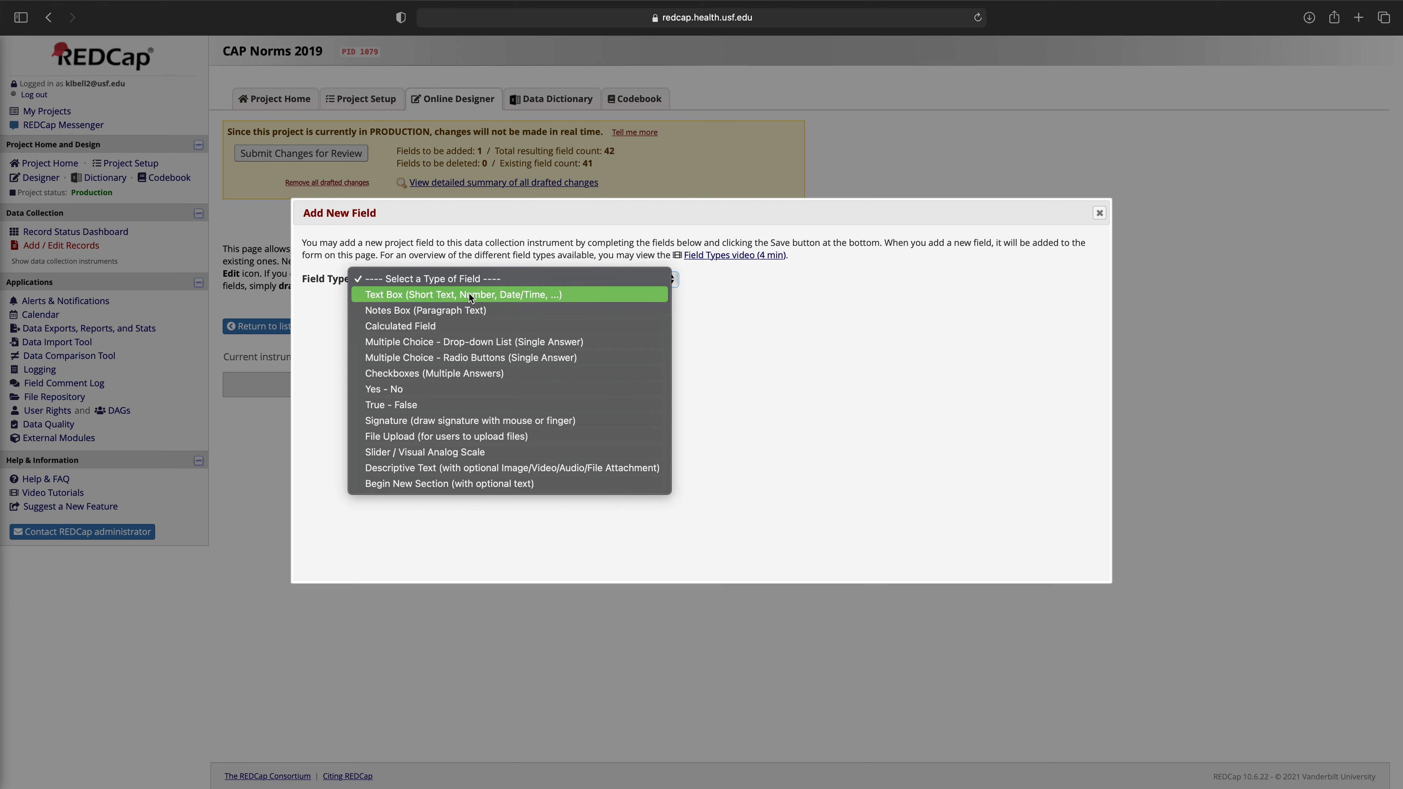
click(469, 294)
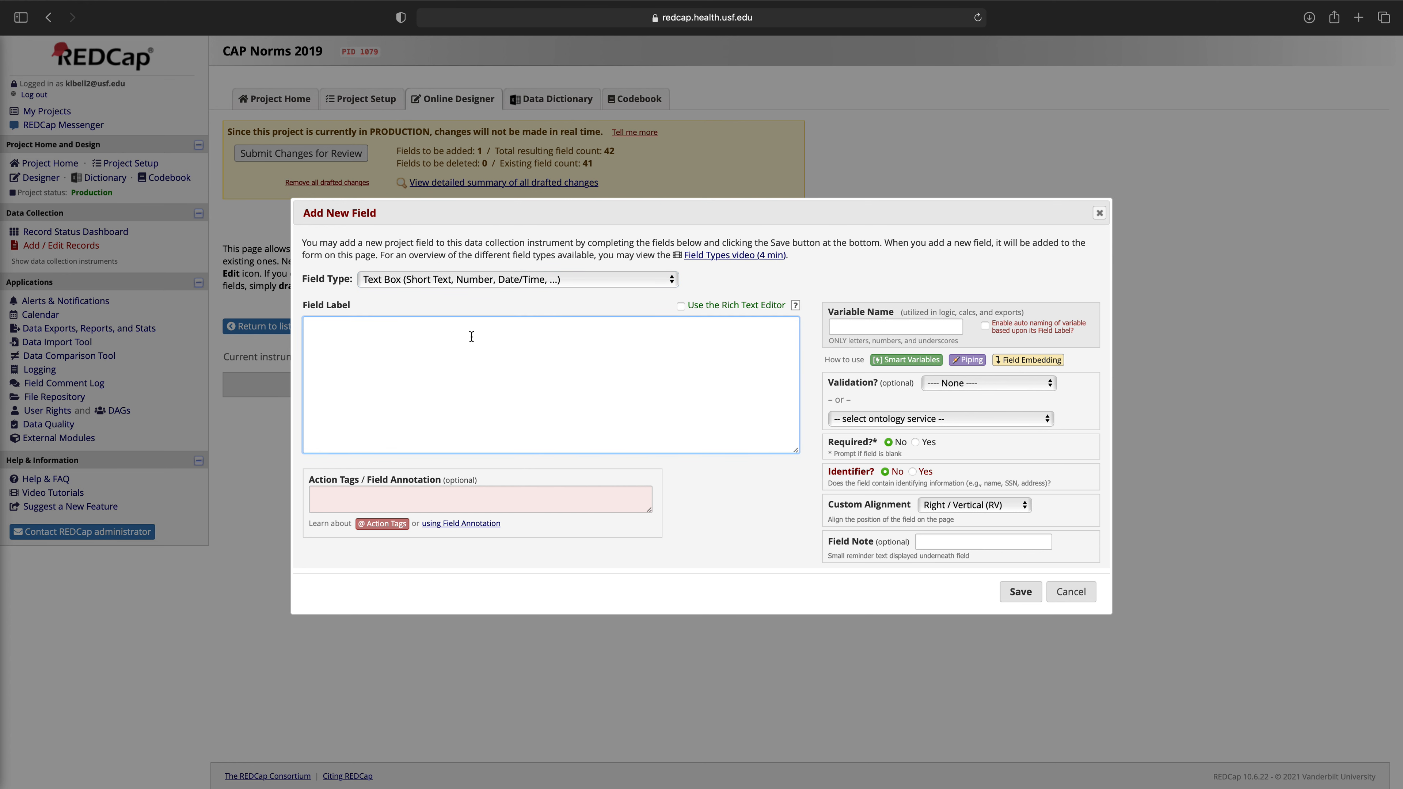
click(477, 279)
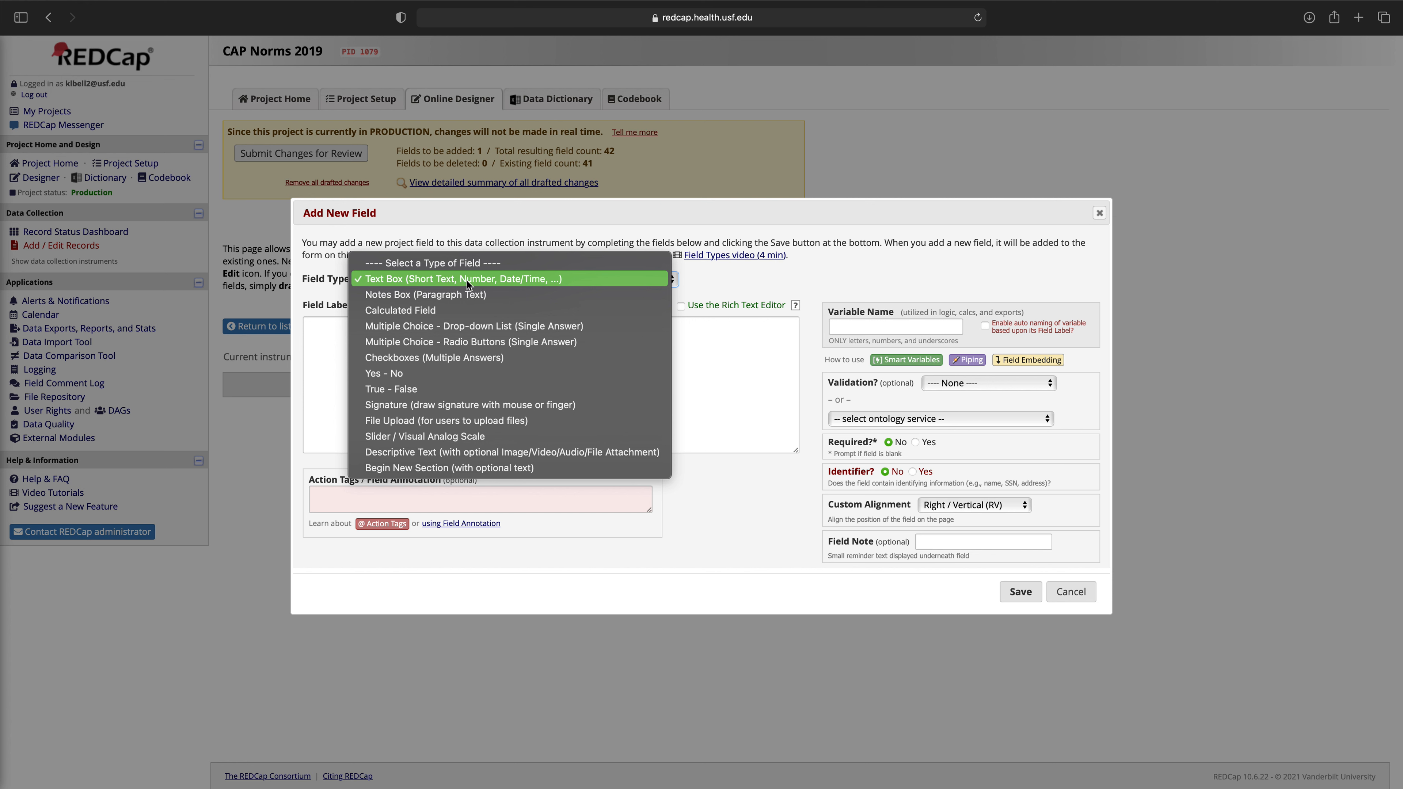
click(562, 279)
click(581, 331)
Enter "Date" as the label of the new text box field.
text(Darte)
key(BackSpace)
key(BackSpace)
key(BackSpace)
key(BackSpace)
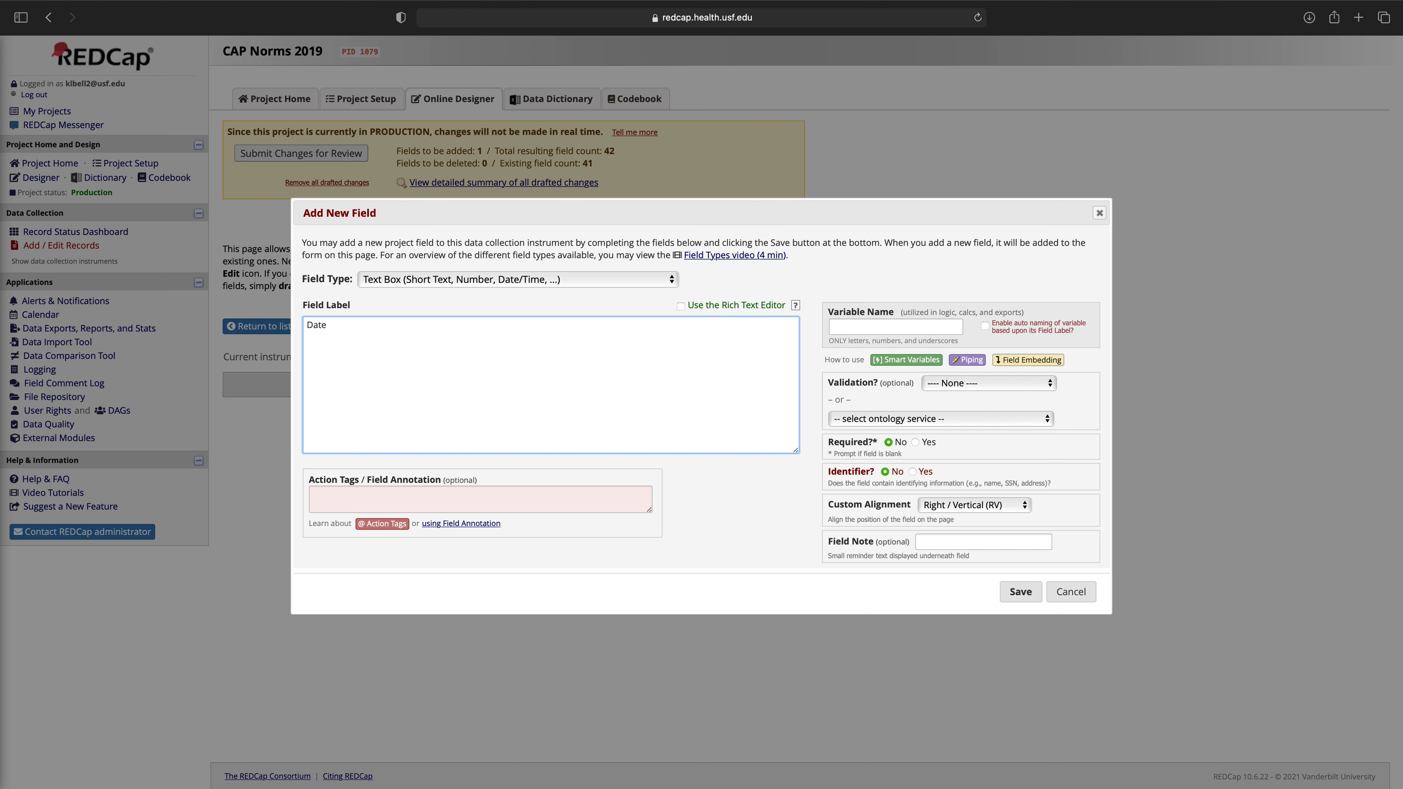
Enable the Rich Text Editor for the field label and remove the bold formatting from "Date".
click(681, 306)
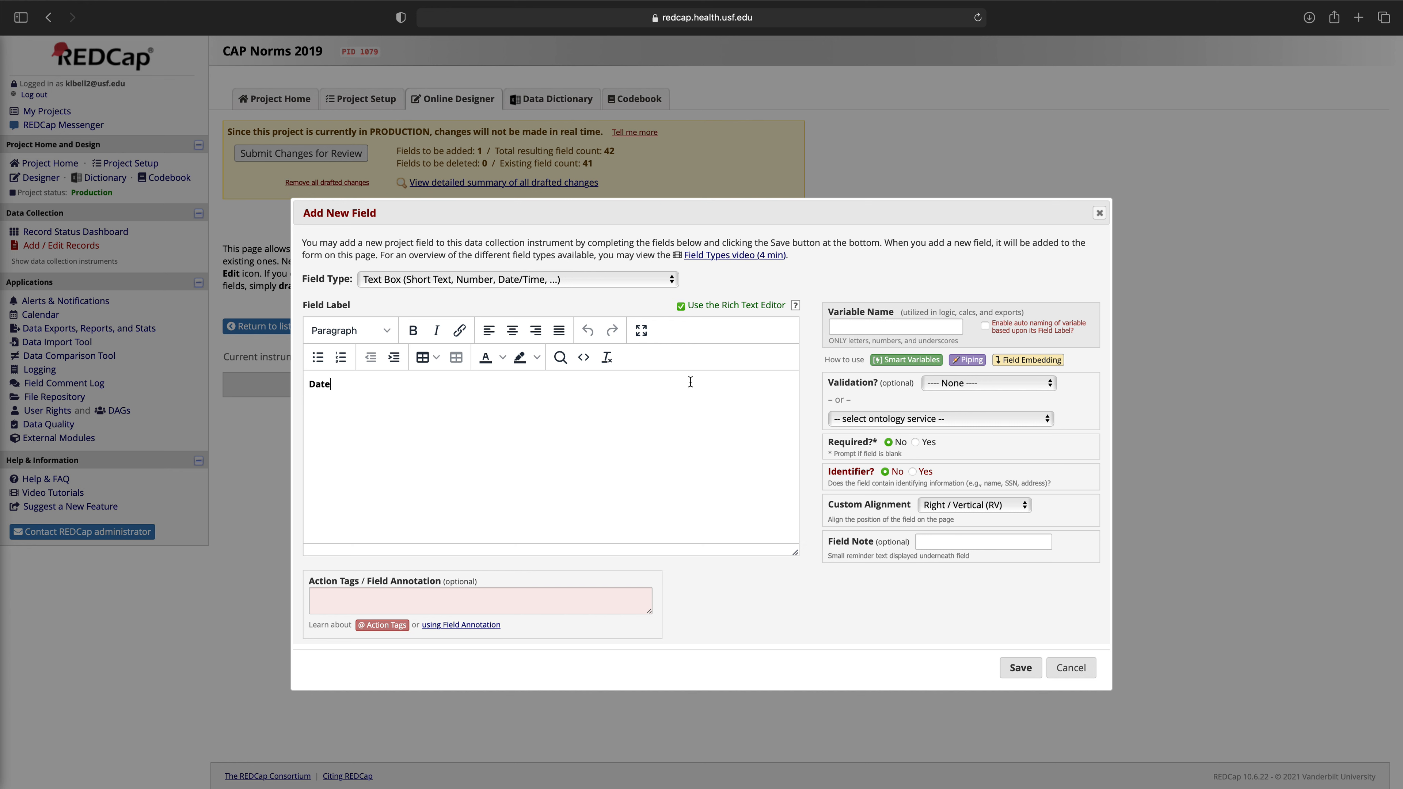
key(super+a)
key(Left)
key(super+a)
click(325, 383)
key(super+a)
key(super+b)
Set the Date field's variable name to date2.
click(864, 328)
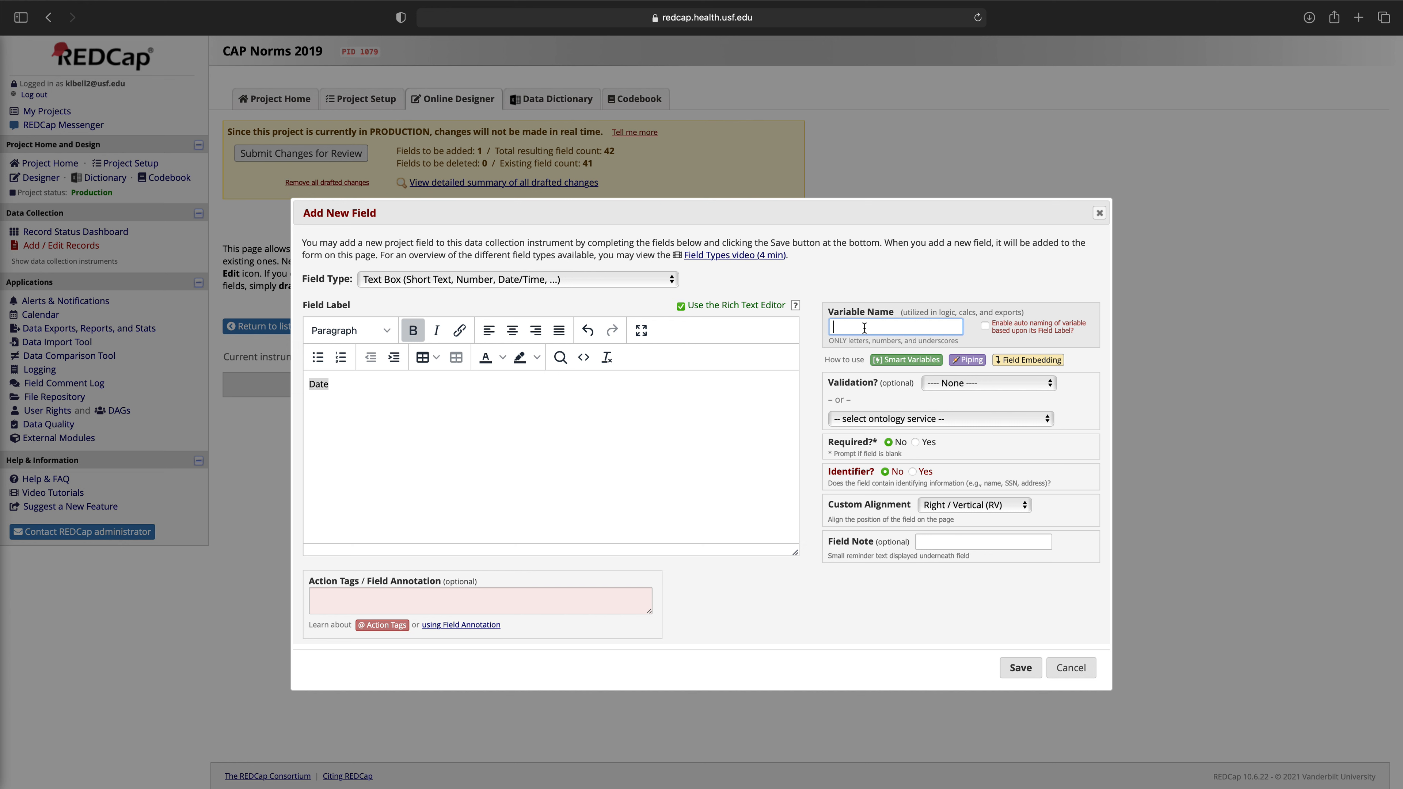
text(date)
text(2)
Set the Date field's validation to Date (M-D-Y) and make the field required.
click(985, 380)
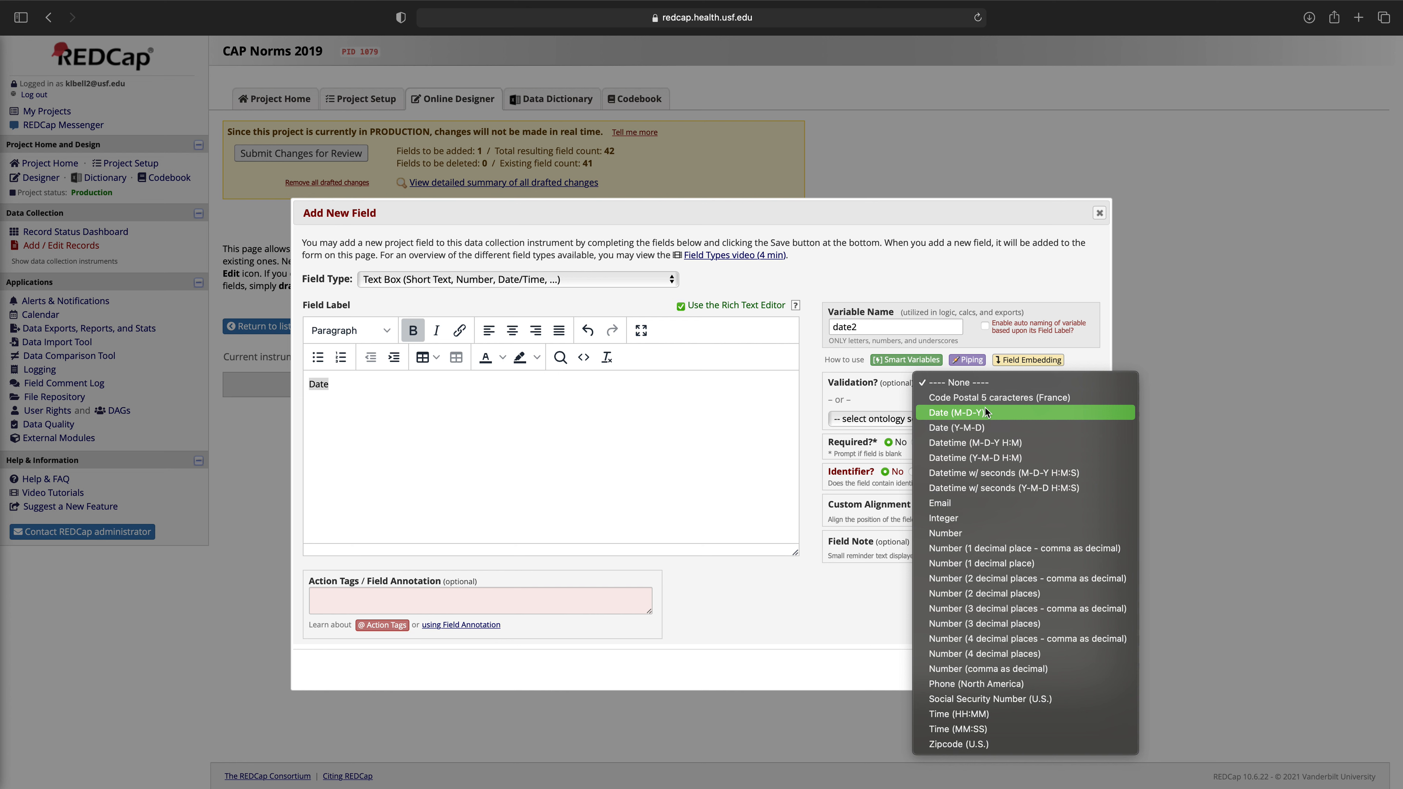
click(986, 412)
click(1023, 407)
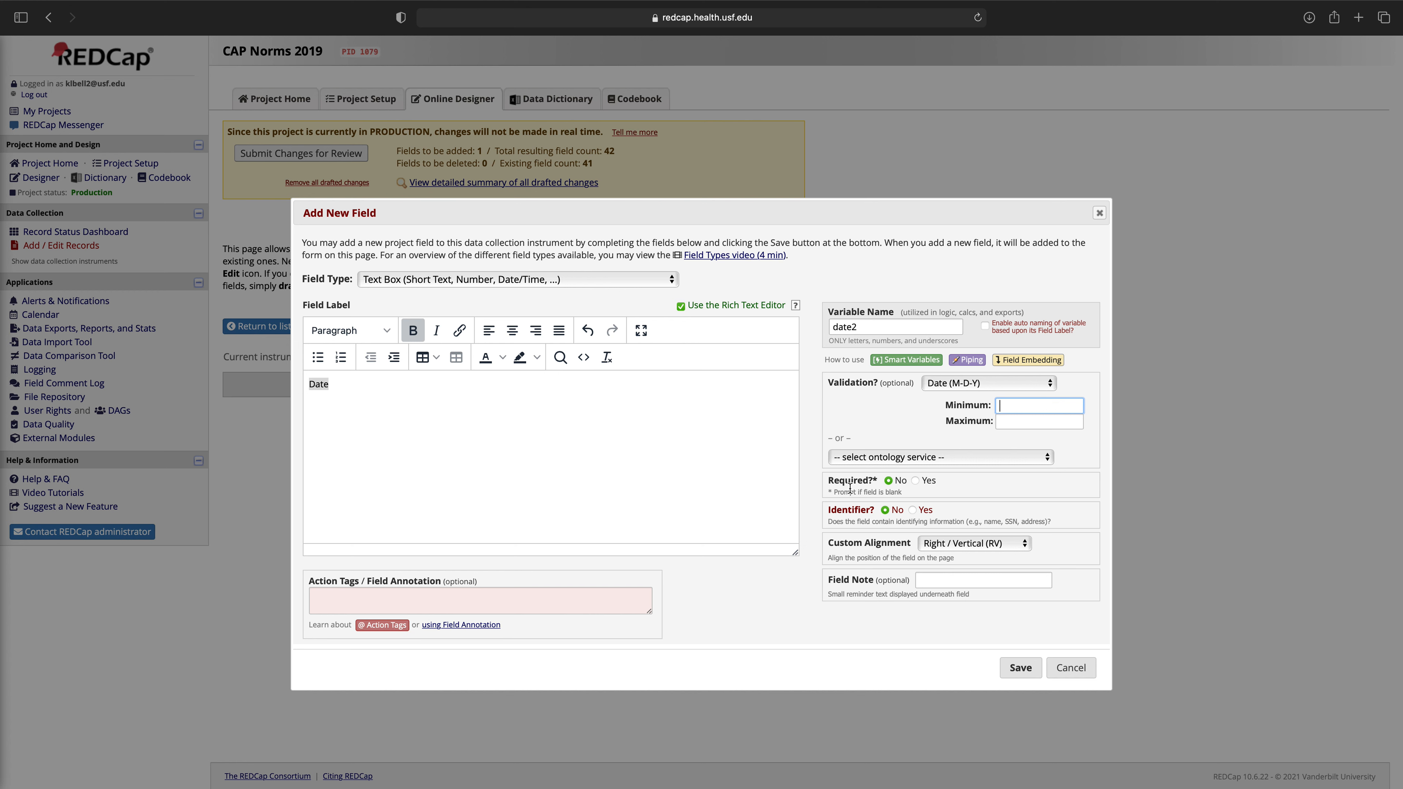
click(916, 482)
Add the field note "Date of additional NOA measures" and save the Date field.
click(972, 579)
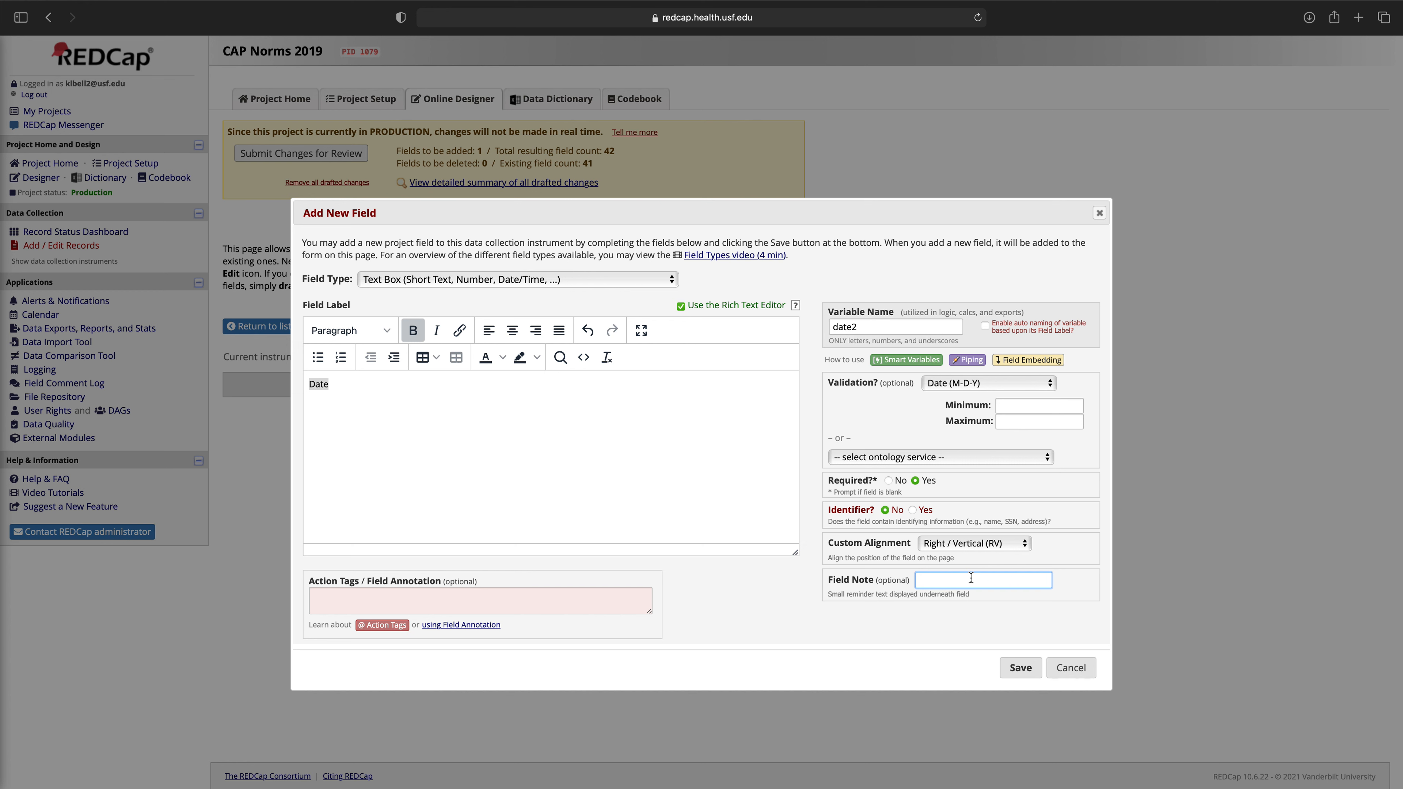
text(Date. o)
key(BackSpace)
key(BackSpace)
key(BackSpace)
text(of additional NOA measures)
click(1020, 672)
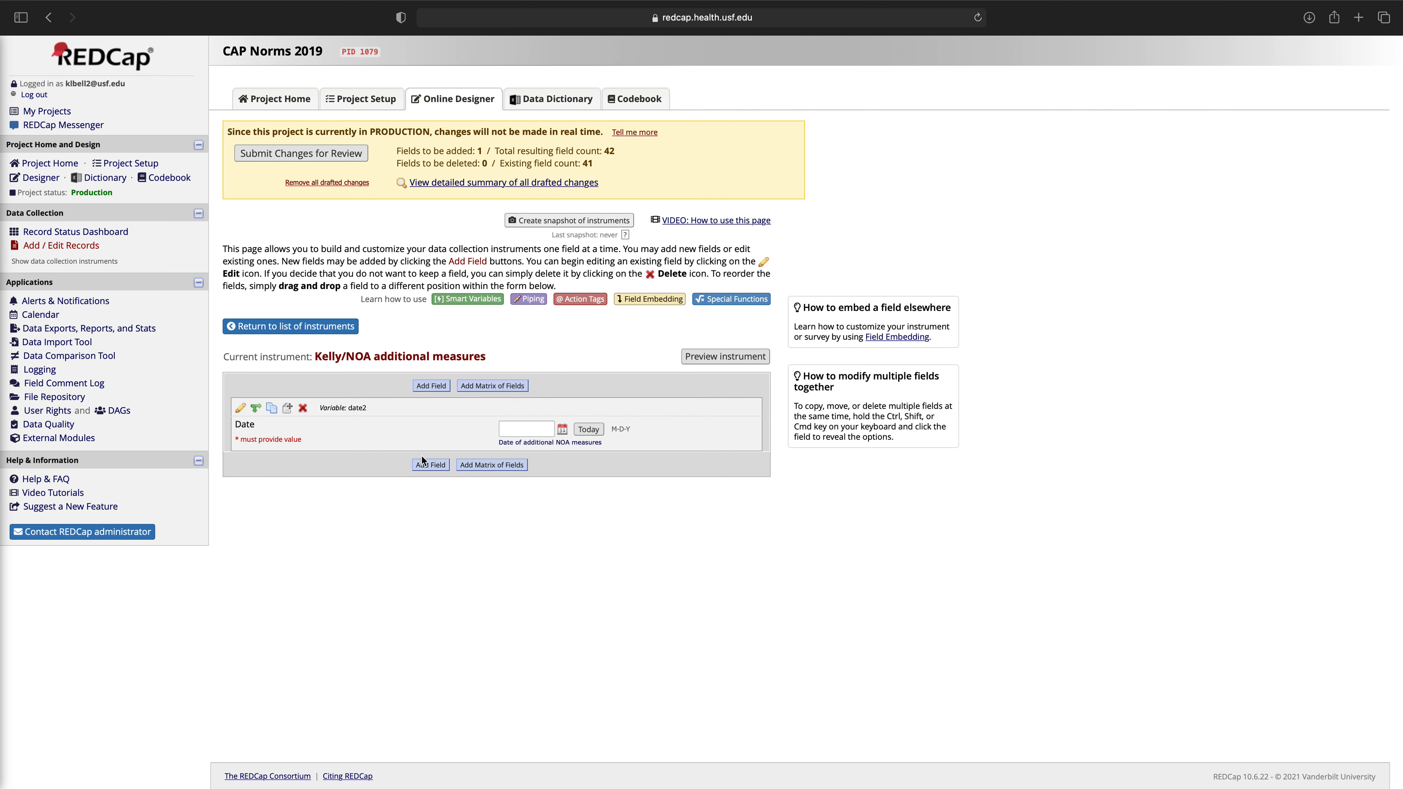
Start a new field below the Date field with the type Multiple Choice - Drop-down List (Single Answer).
click(431, 464)
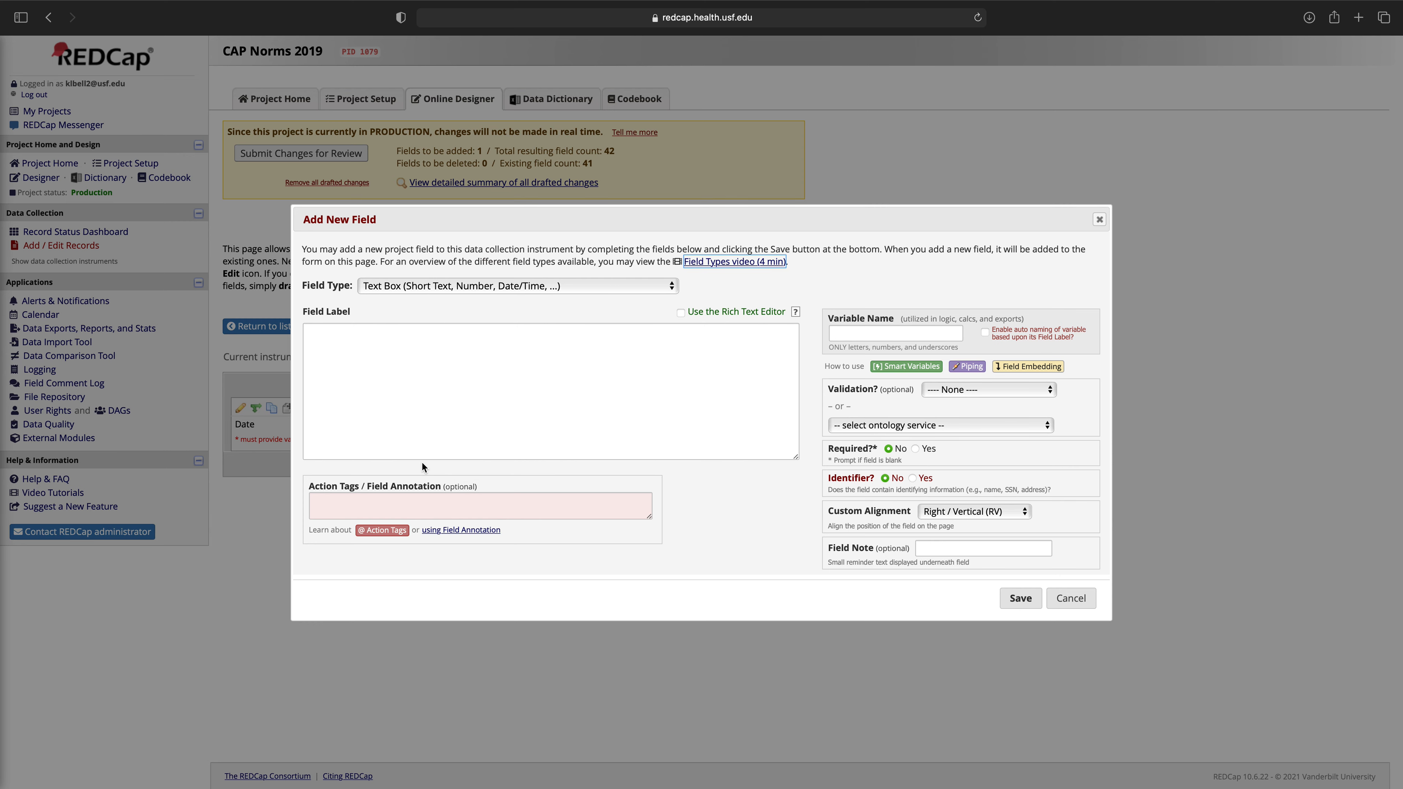
click(418, 290)
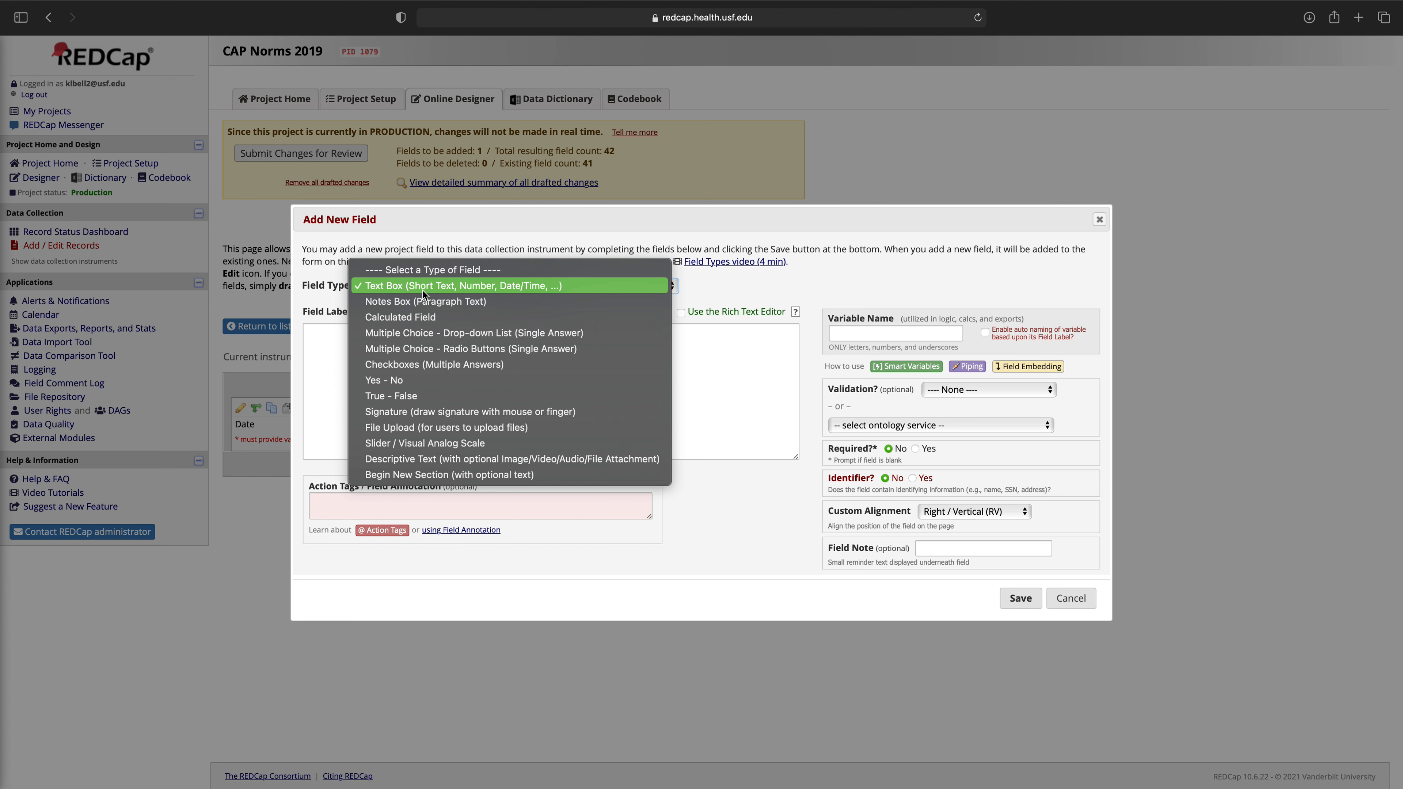
click(444, 333)
click(448, 344)
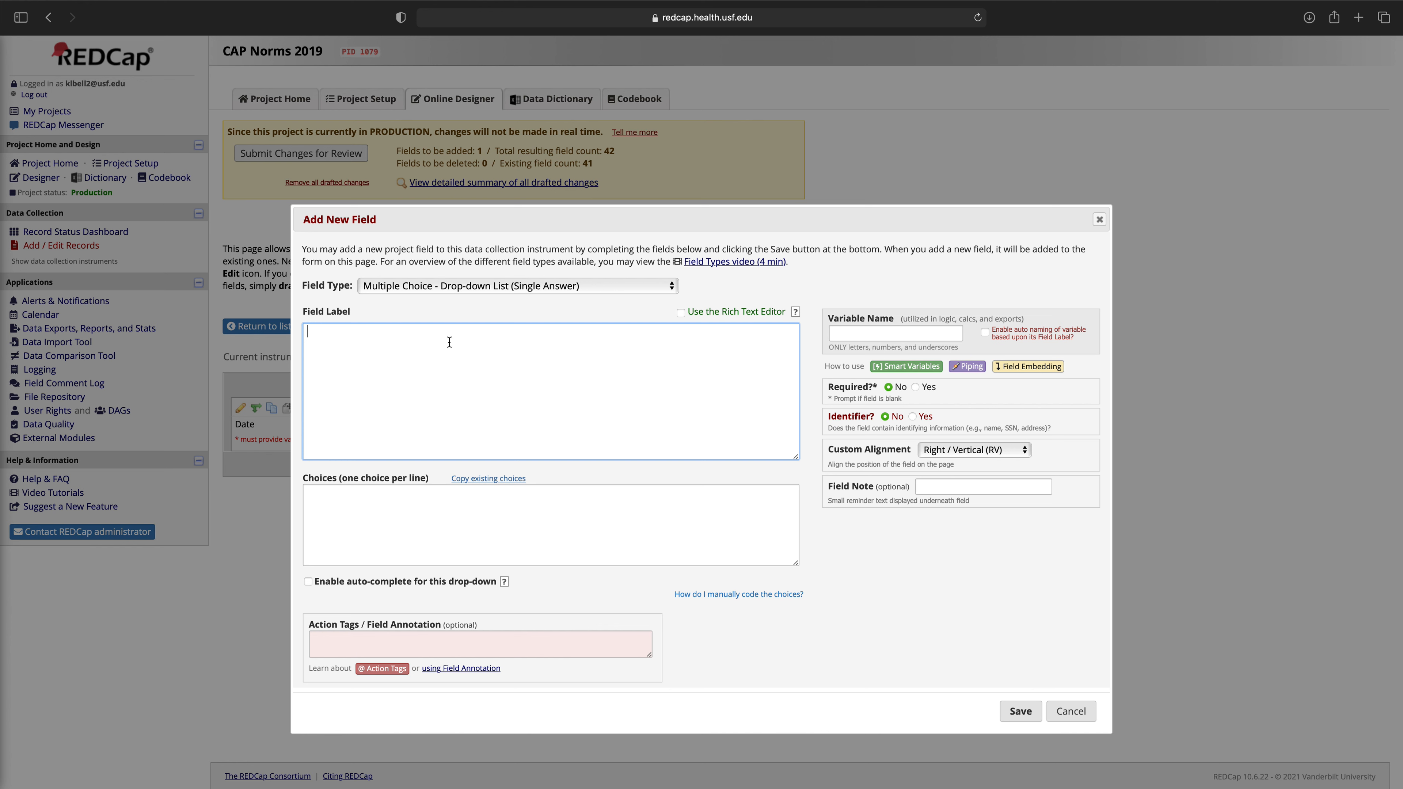
text(This is a practice)
key(alt+shift+Left)
key(alt+shift+Left)
key(alt+shift+Left)
key(alt+shift+Left)
Enter the new field's label as "Does anyone in your family have history of hearing loss?".
text(Do you have)
key(BackSpace)
key(BackSpace)
key(BackSpace)
key(BackSpace)
key(BackSpace)
key(BackSpace)
key(BackSpace)
key(BackSpace)
key(BackSpace)
key(BackSpace)
text(es anyone in yo8r)
key(BackSpace)
key(BackSpace)
key(BackSpace)
text(our family have history of hearing lo)
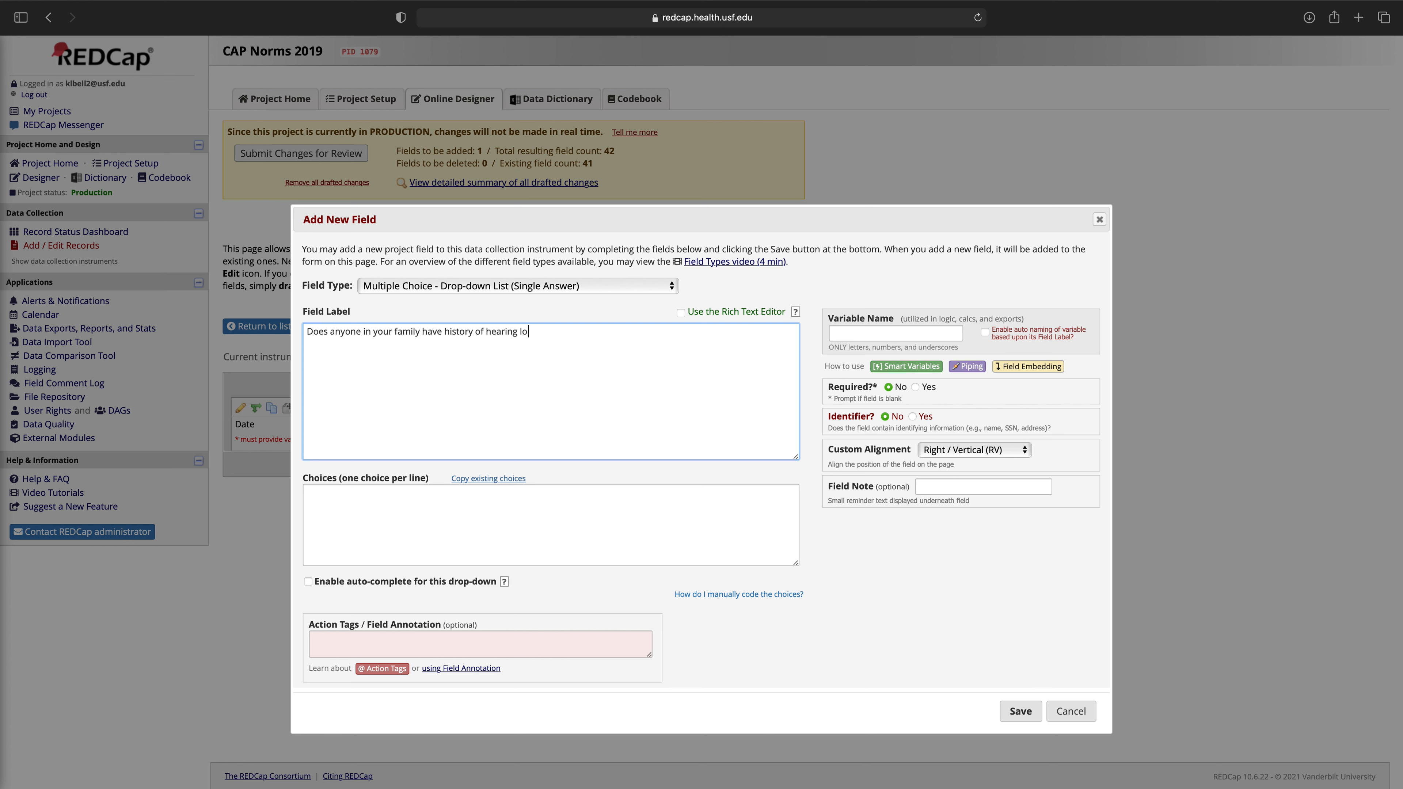
text(ss?)
Change the hearing-loss question's field type to Yes - No.
click(457, 286)
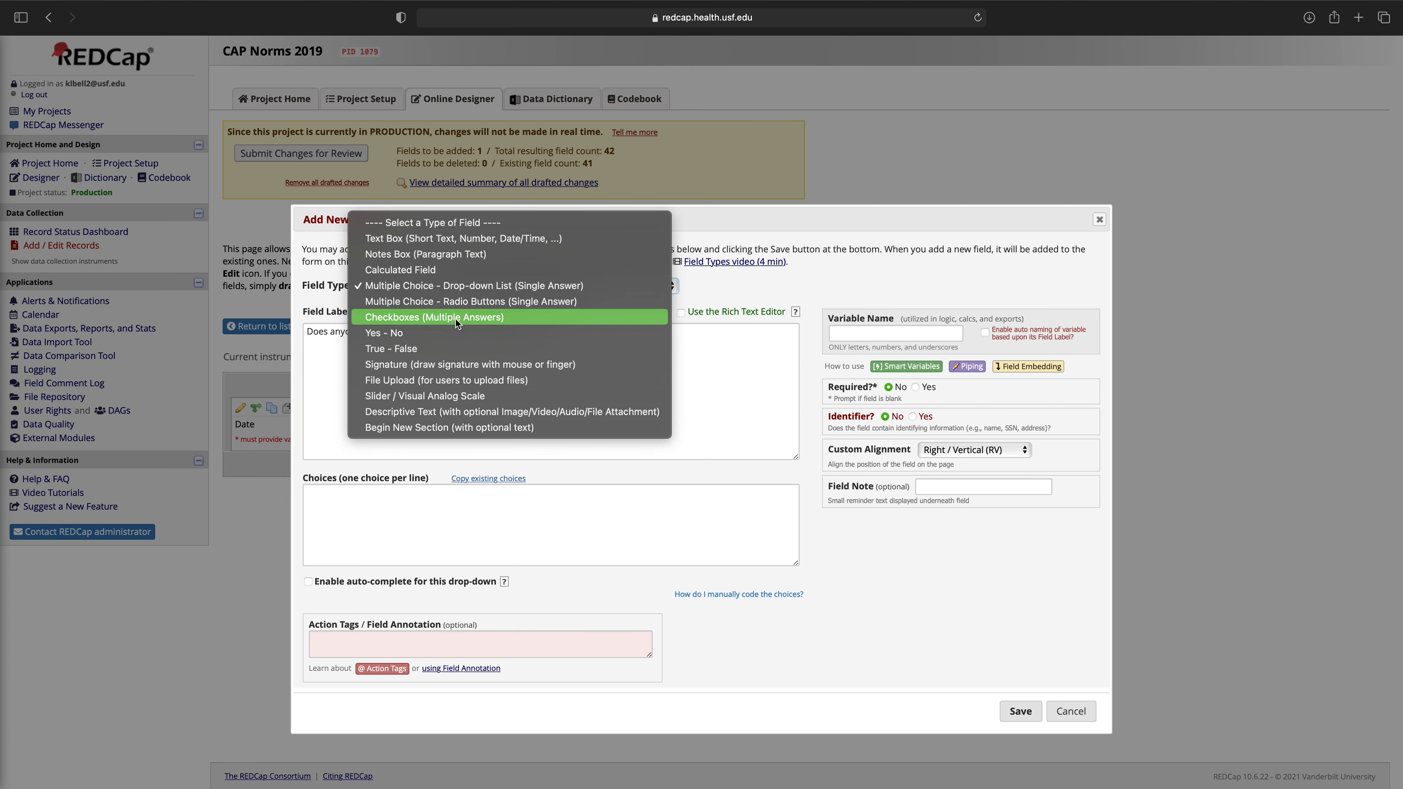
click(456, 332)
click(591, 354)
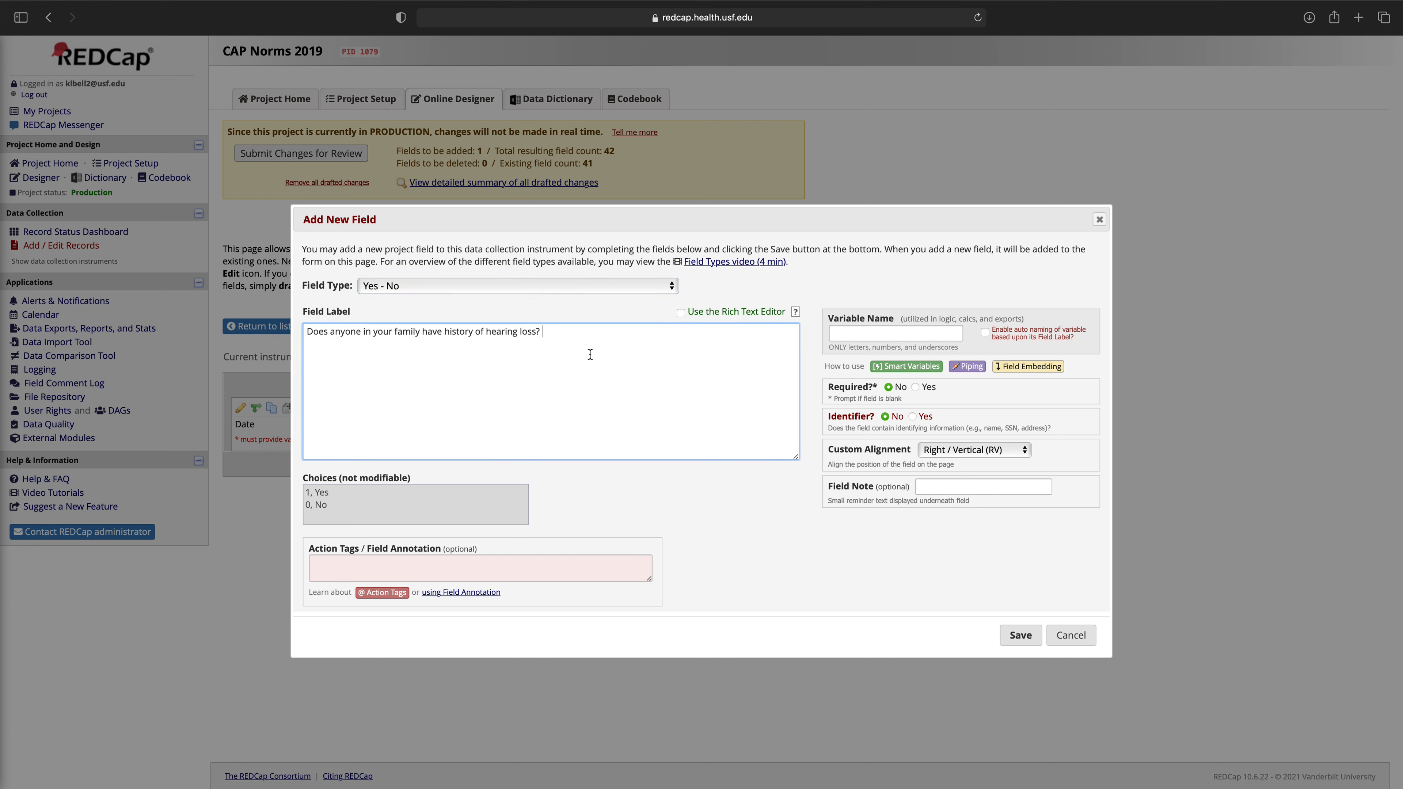
Set the hearing-loss question's variable name to hxhl and make the field required.
click(884, 335)
text(HL)
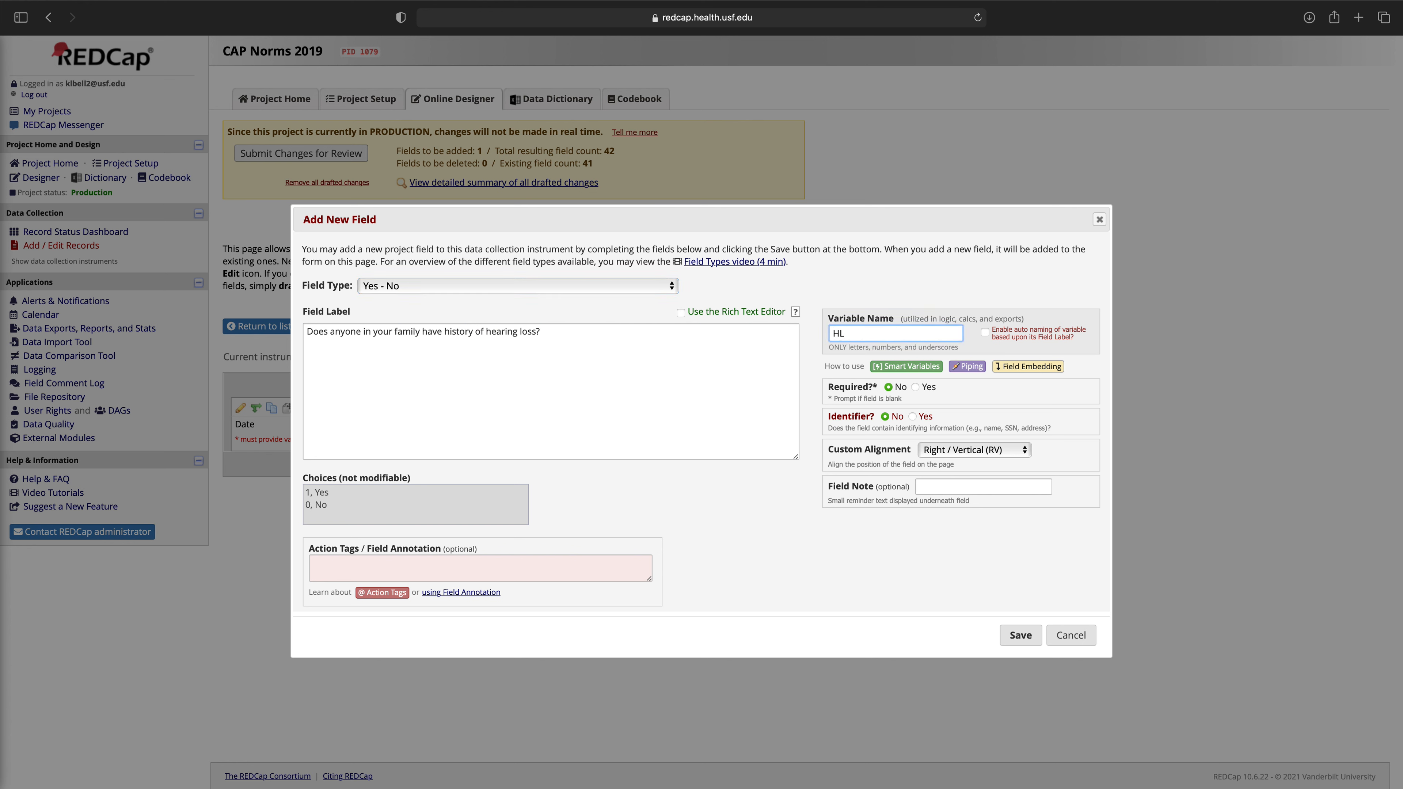
text(h)
key(BackSpace)
key(BackSpace)
key(BackSpace)
key(BackSpace)
text(hxhl0)
click(916, 387)
Enable the rich text editor for the hearing-loss question's label and remove the bold formatting from its text.
click(681, 313)
drag(588, 393, 228, 387)
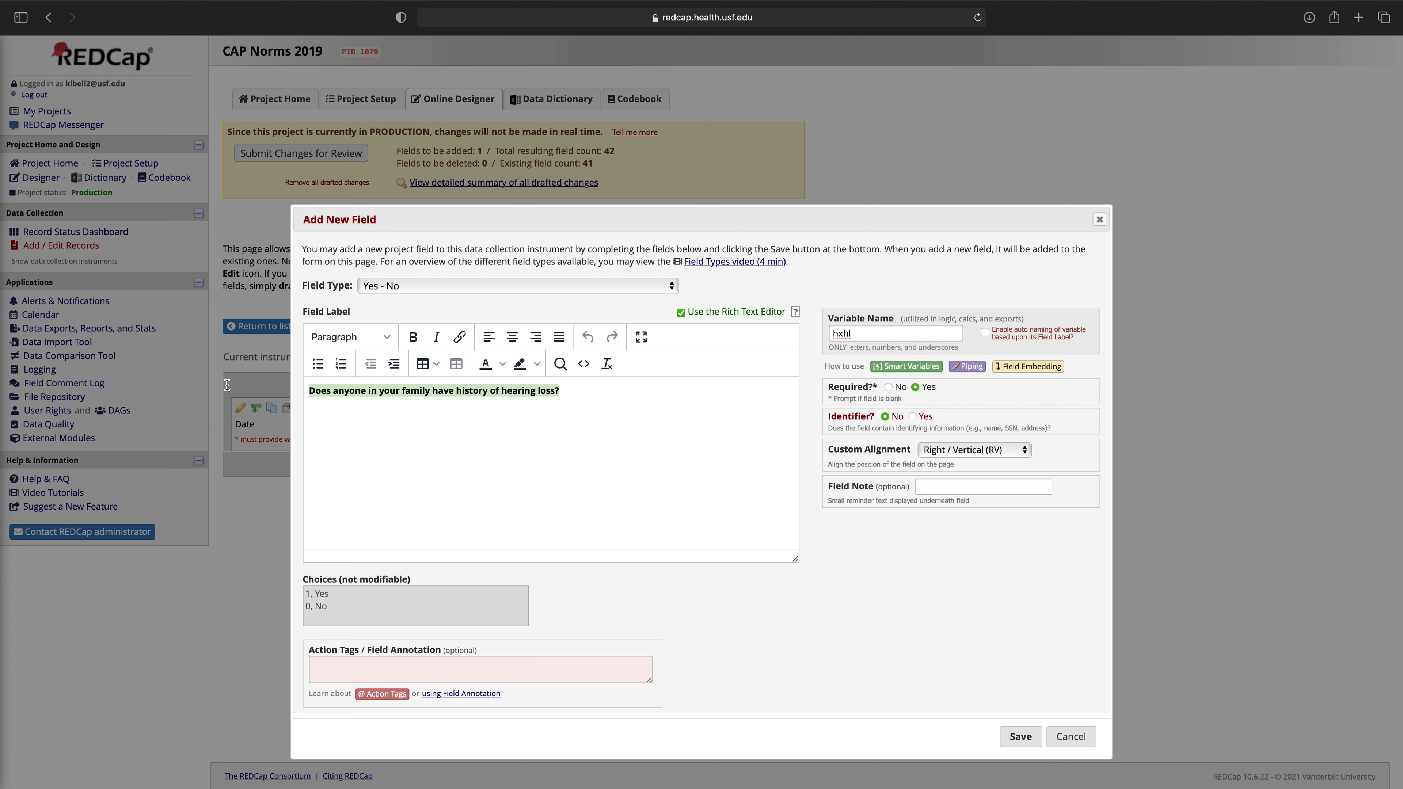
click(413, 336)
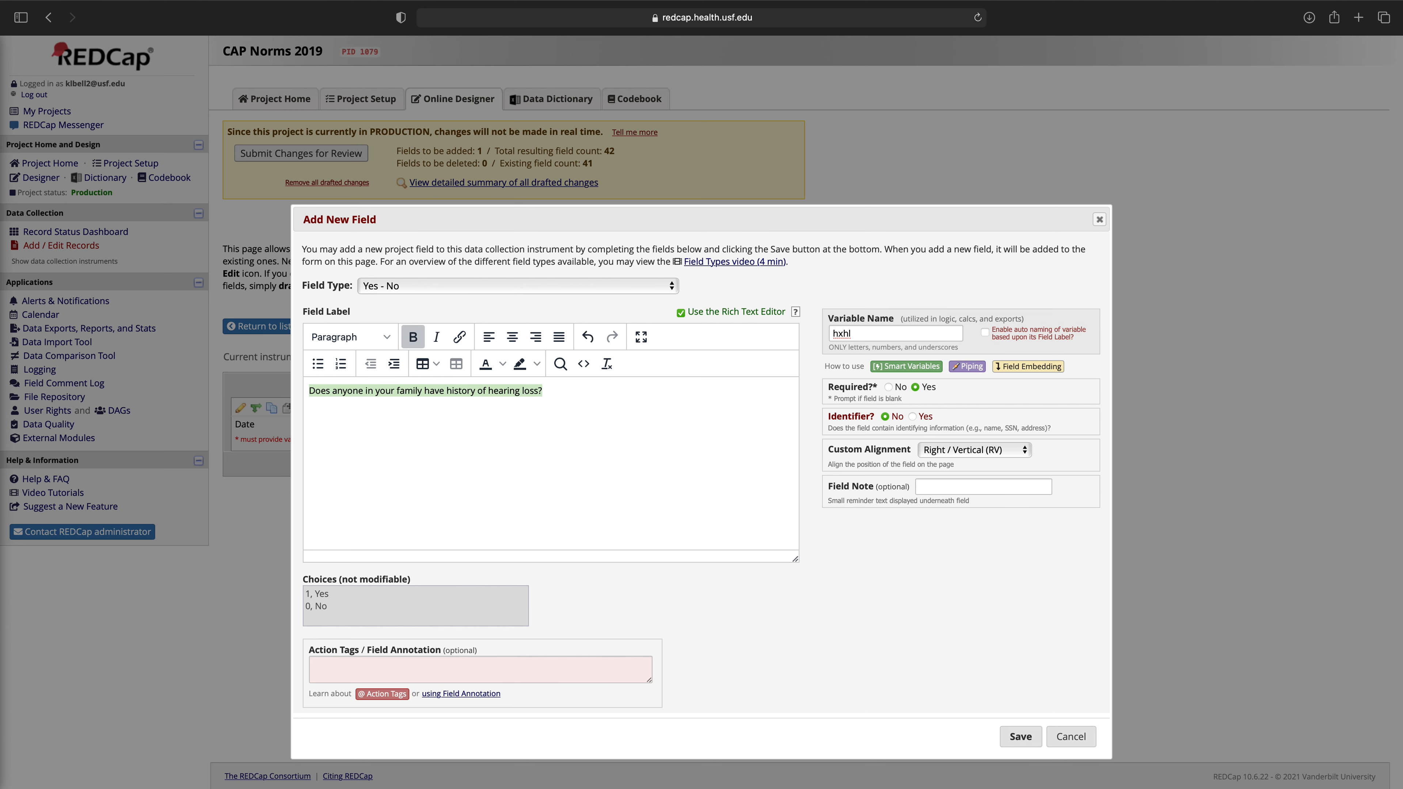
click(396, 535)
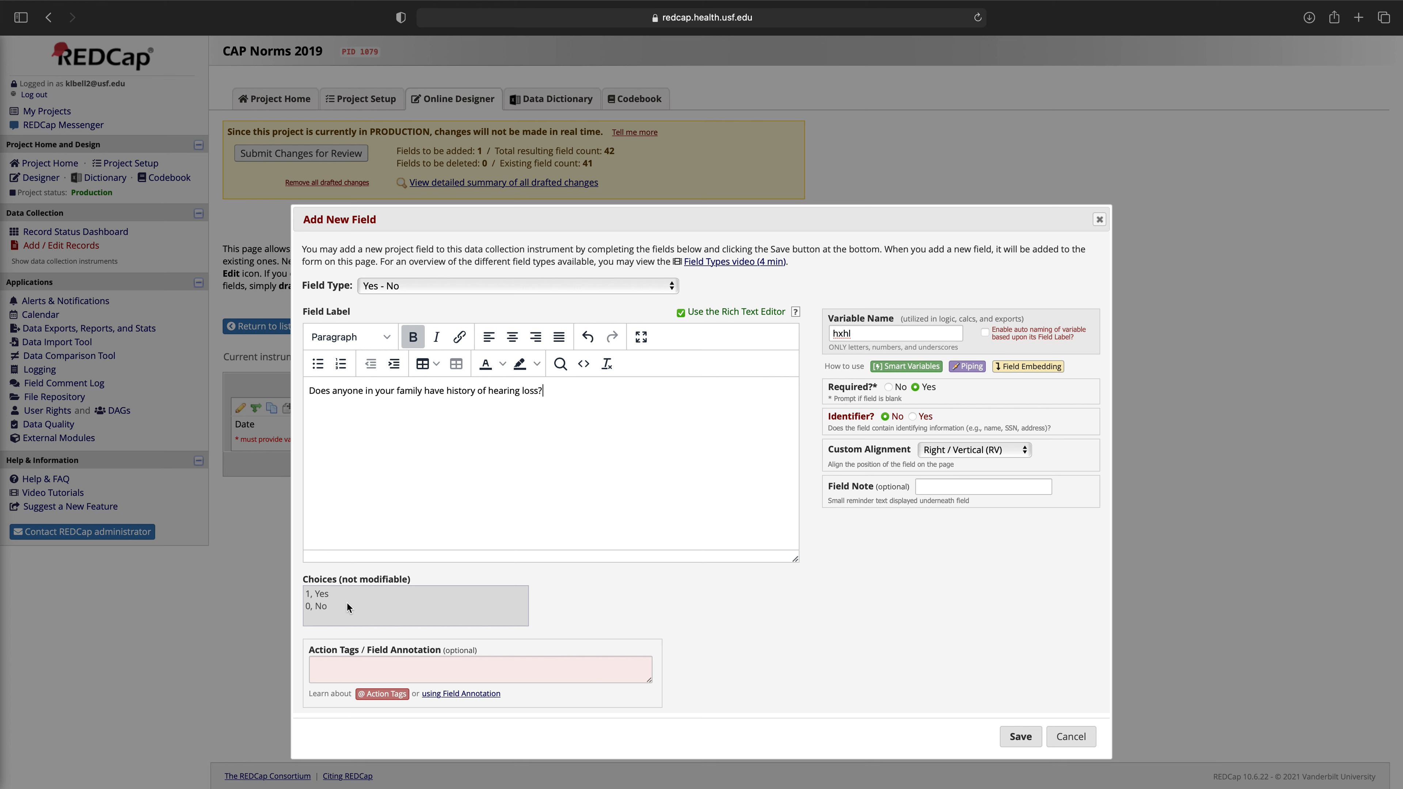
Add the field note "Hearing loss item" and save the Yes - No question.
click(955, 488)
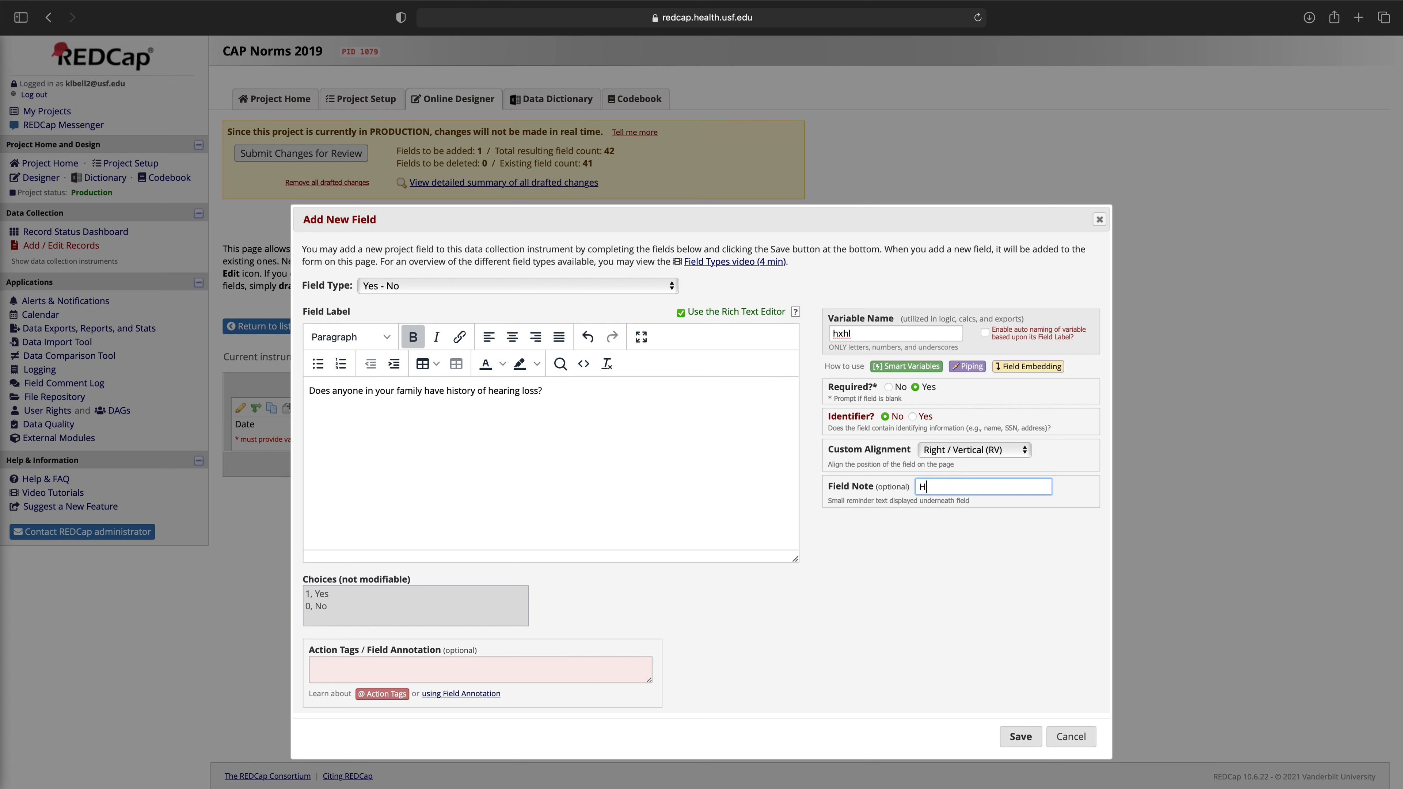
text(Hearing loss item)
click(1018, 741)
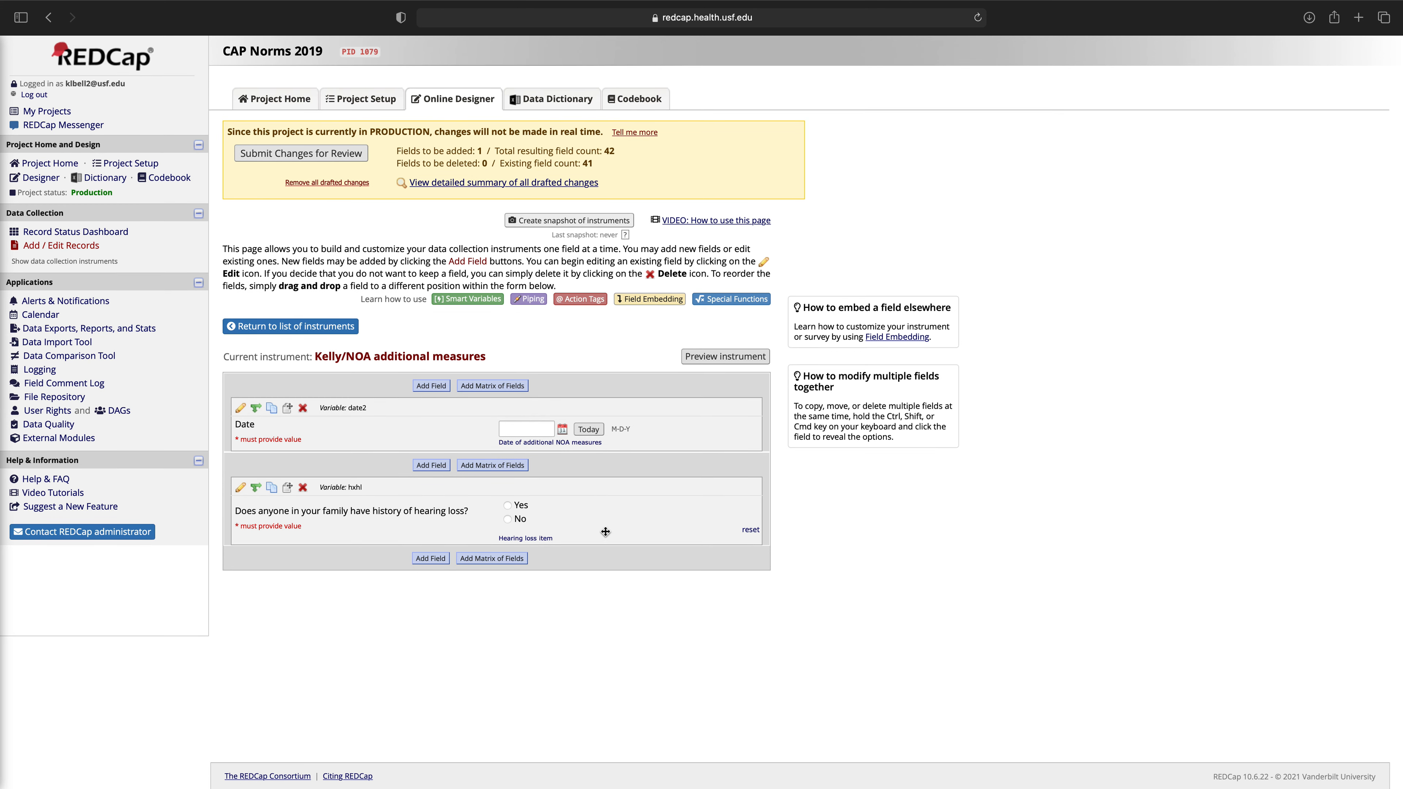
Start a new field below the hxhl question with the type Checkboxes (Multiple Answers).
click(431, 559)
click(474, 267)
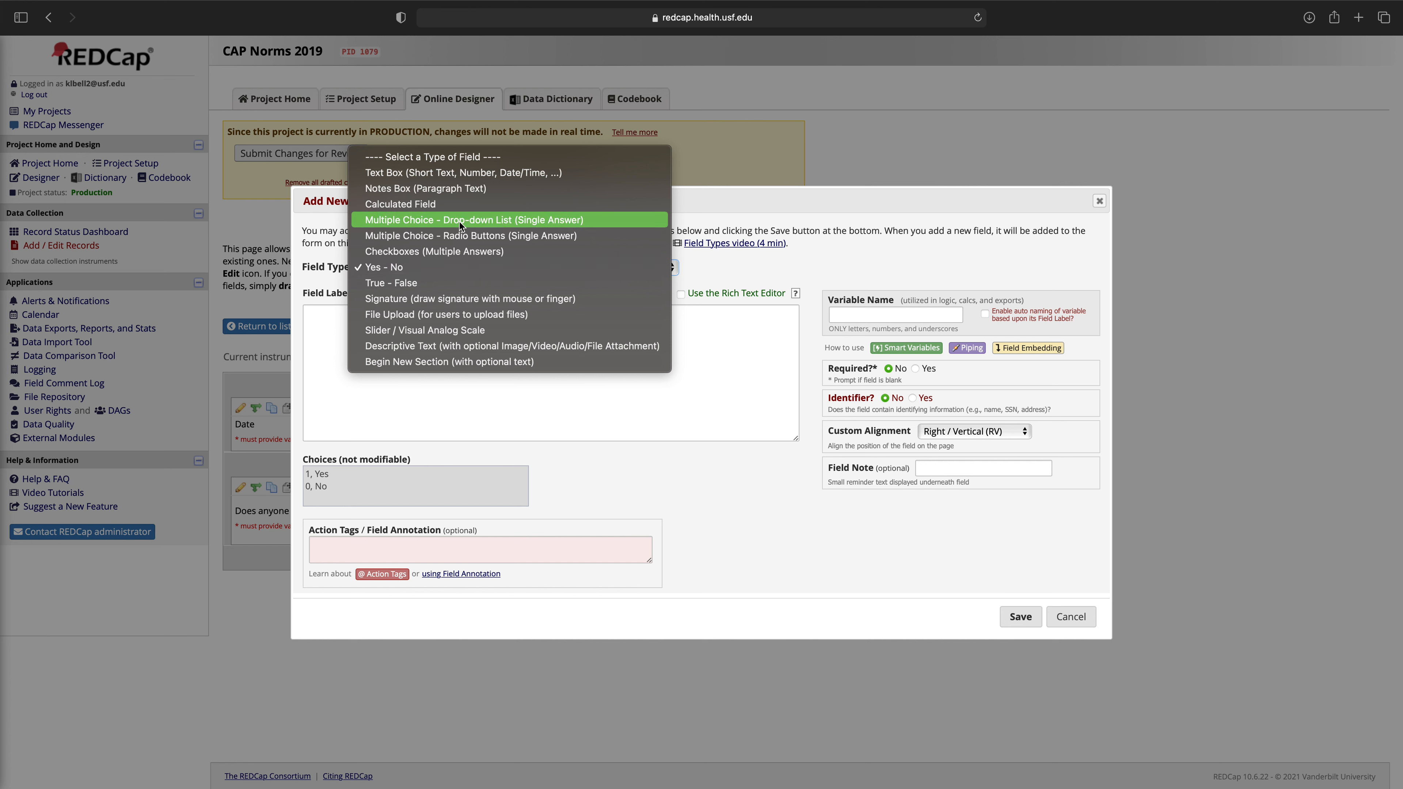
click(464, 252)
Enter the checkbox field's label as "If so, please denote who in your family has history of hearing loss".
click(500, 320)
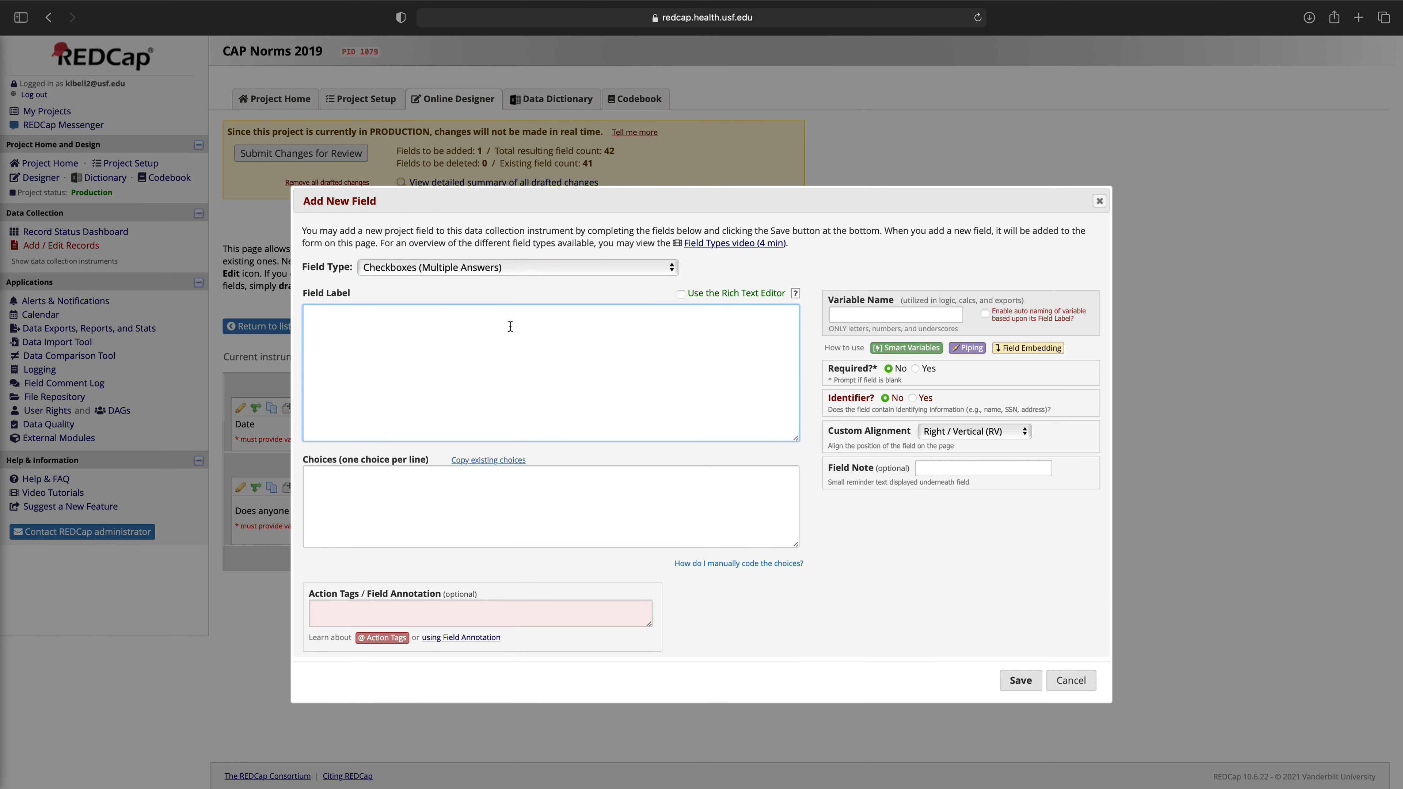
text(If,)
key(BackSpace)
text(so, please denote who in your family has his)
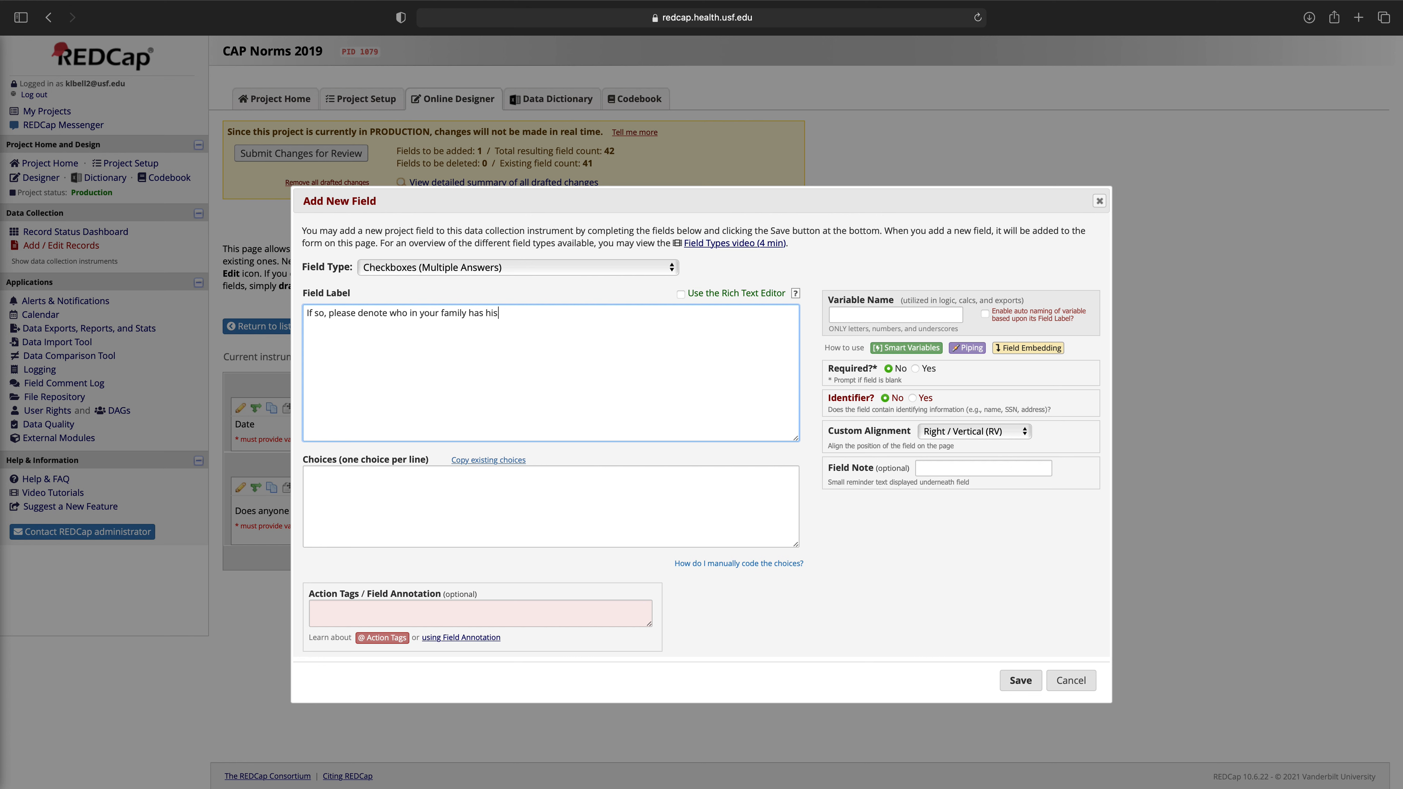
text(tory of hearing loss)
Set the checkbox field's variable name to hxhlfam and make the field required.
click(943, 308)
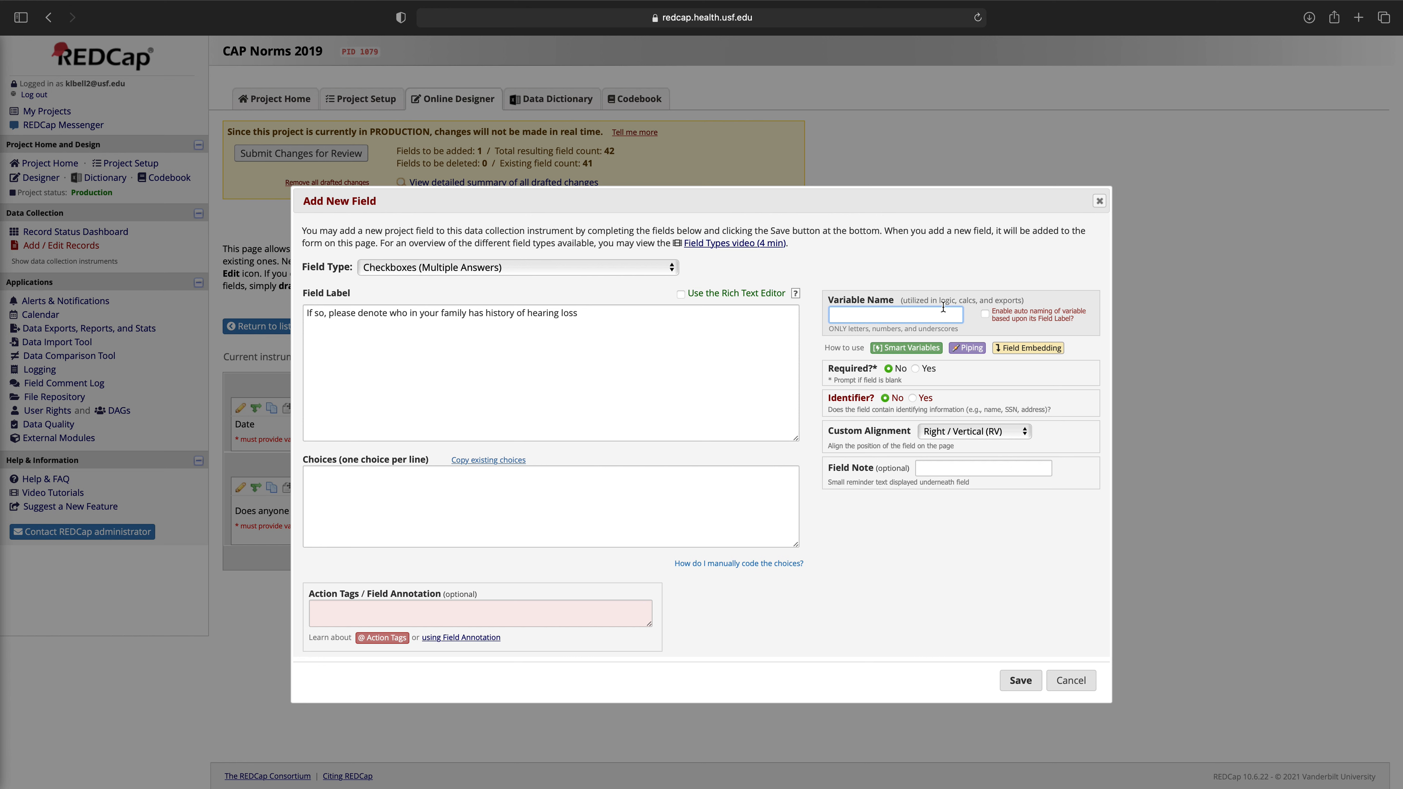
text(hxhlfamam)
click(916, 369)
Add the field note "Family members with hearing loss" to the checkbox field.
click(960, 465)
text(Family members )
text(with hearing loss)
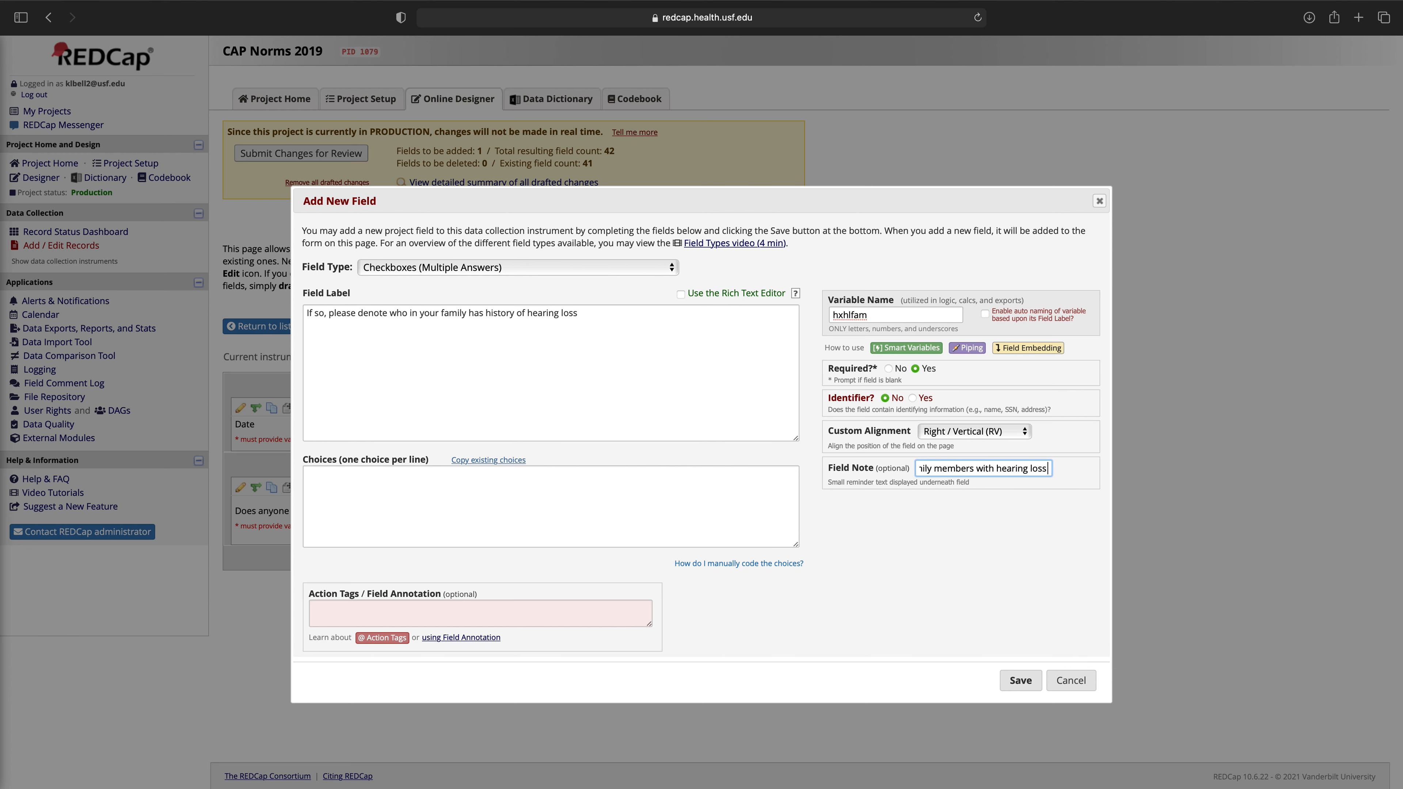
Enter the coded choices, one per line: 1, Mother; 2, Father; 3, Brother; 4, Sister; 5, Grandparent.
click(604, 474)
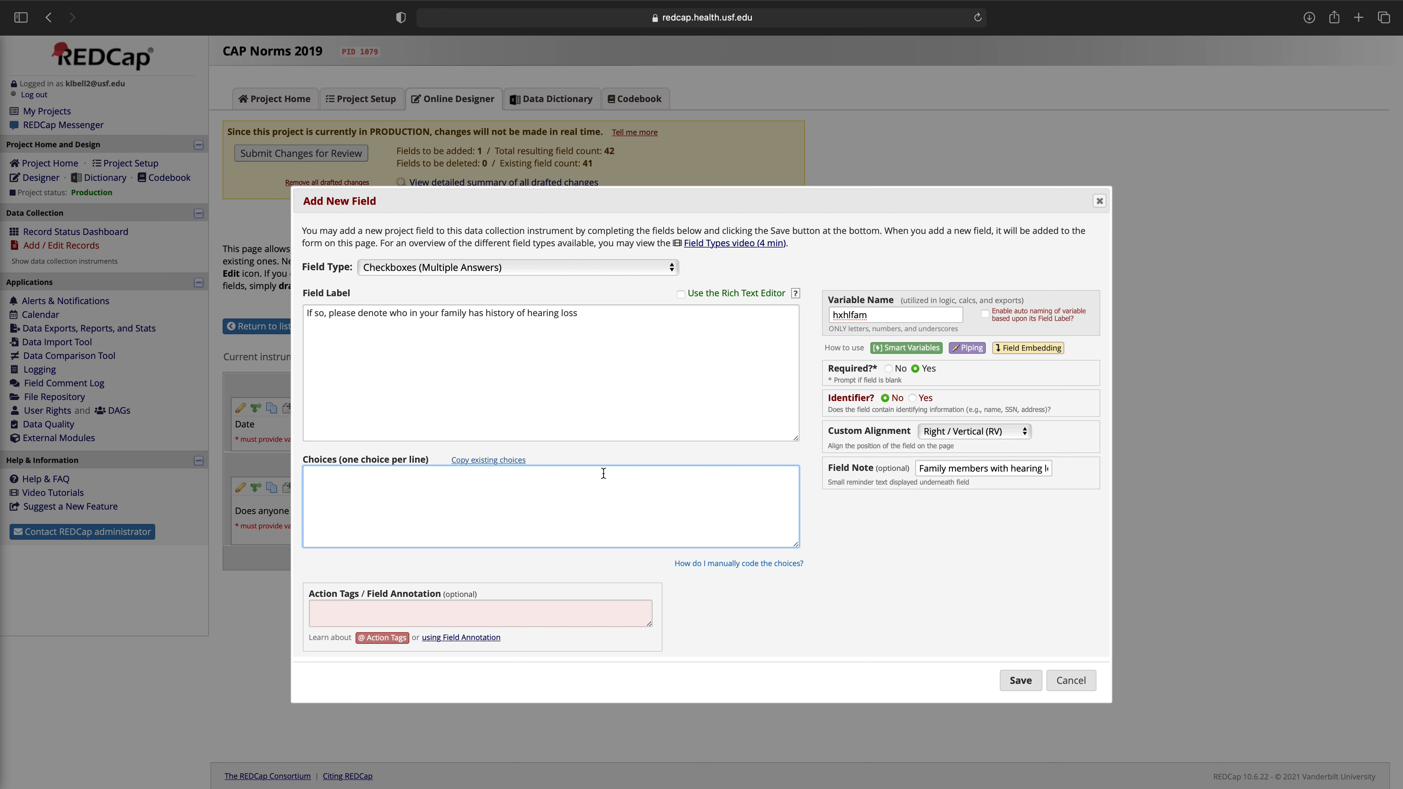
text(1)
text(, Mother )
text(2, )
text(Father )
text(3, )
text(Brother,)
key(Return)
text(4, Sister)
key(Return)
text(5, Grandparent)
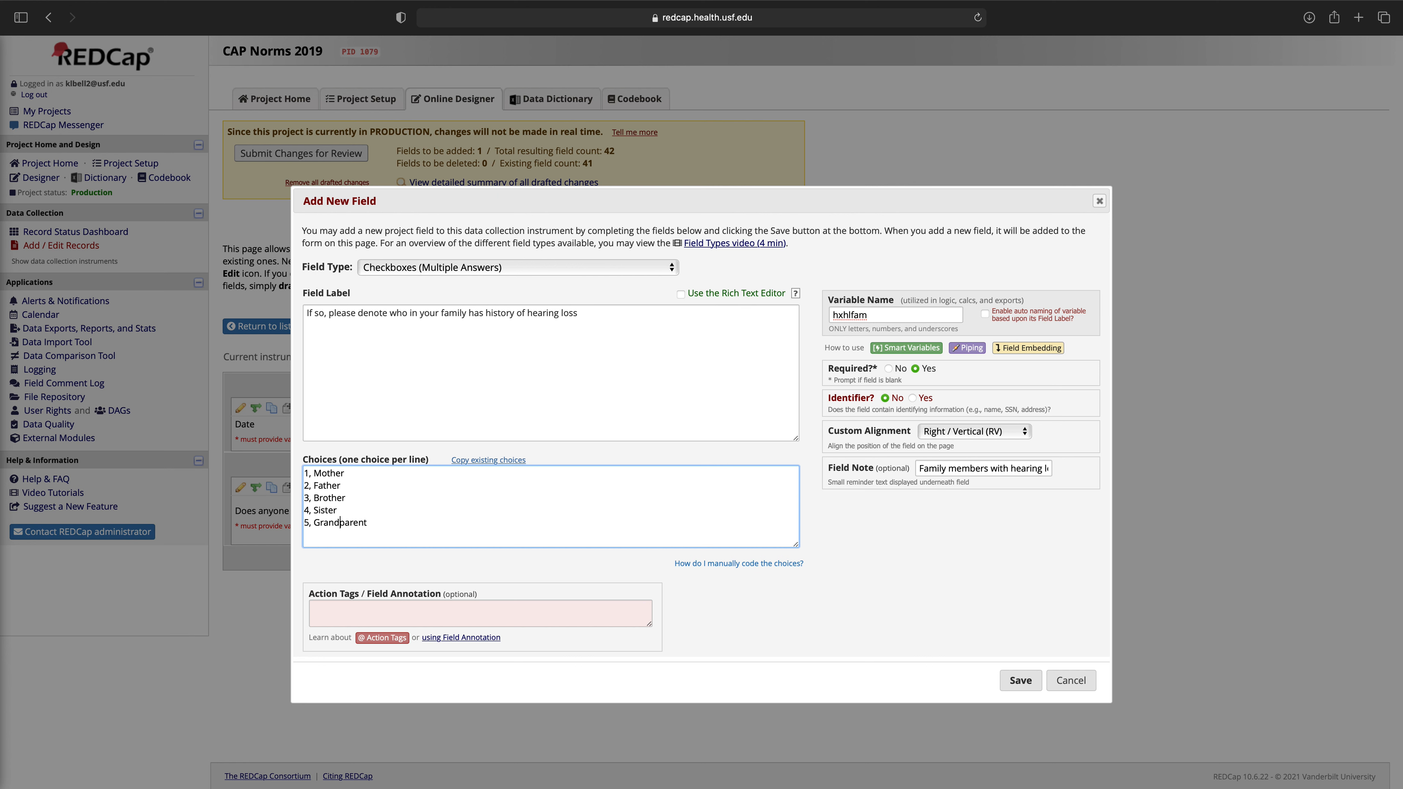
Reword choice 5 as "Maternal grandparent" and add the choice "6, Paternal grandparent".
text(Mater)
key(BackSpace)
key(BackSpace)
key(BackSpace)
key(BackSpace)
key(BackSpace)
text(Maternal)
key(Delete)
text(g)
key(super+Right)
text(6, Pa)
key(BackSpace)
key(BackSpace)
text(Paternal grandm)
key(BackSpace)
text(parent)
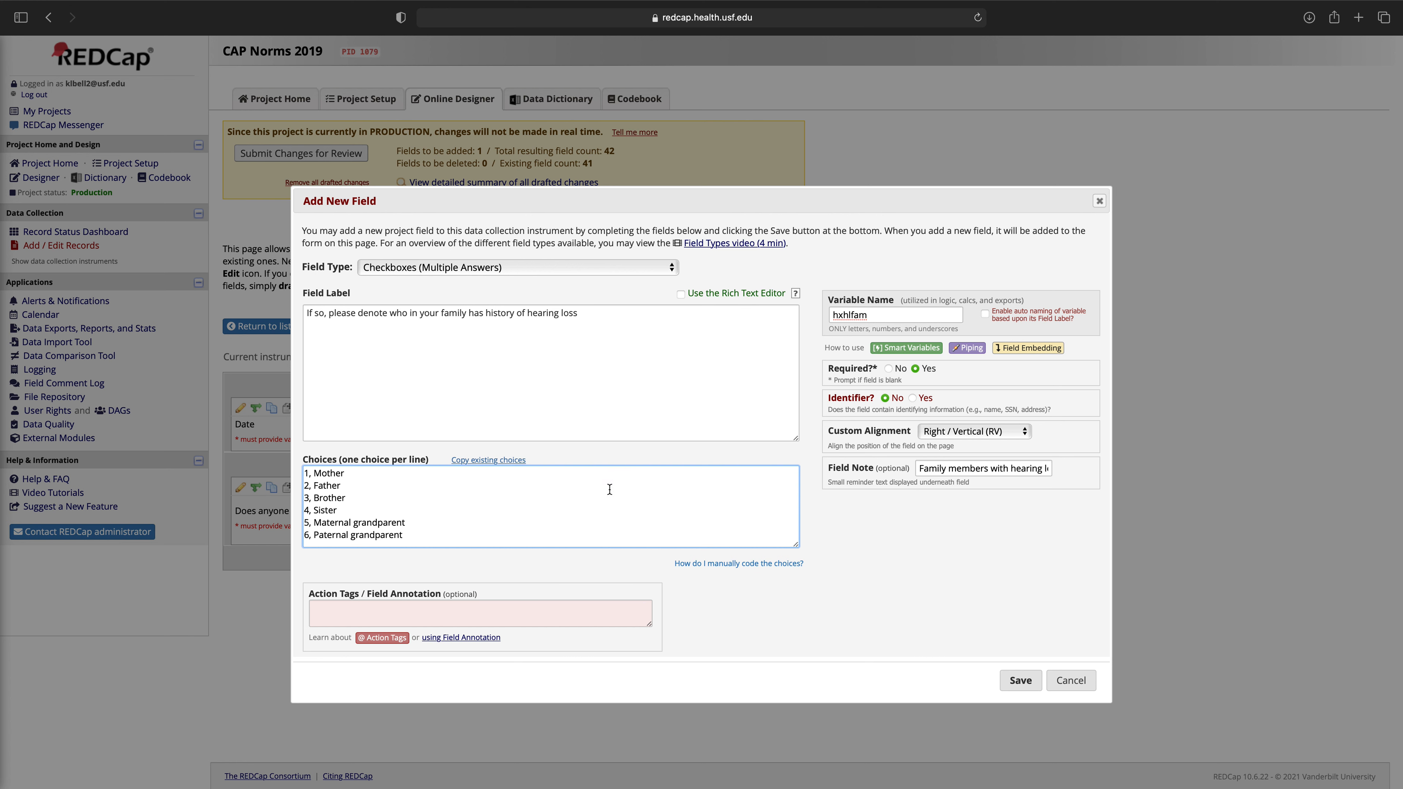
Look through the project's existing choice sets that could be copied, and close the list without using one.
click(515, 463)
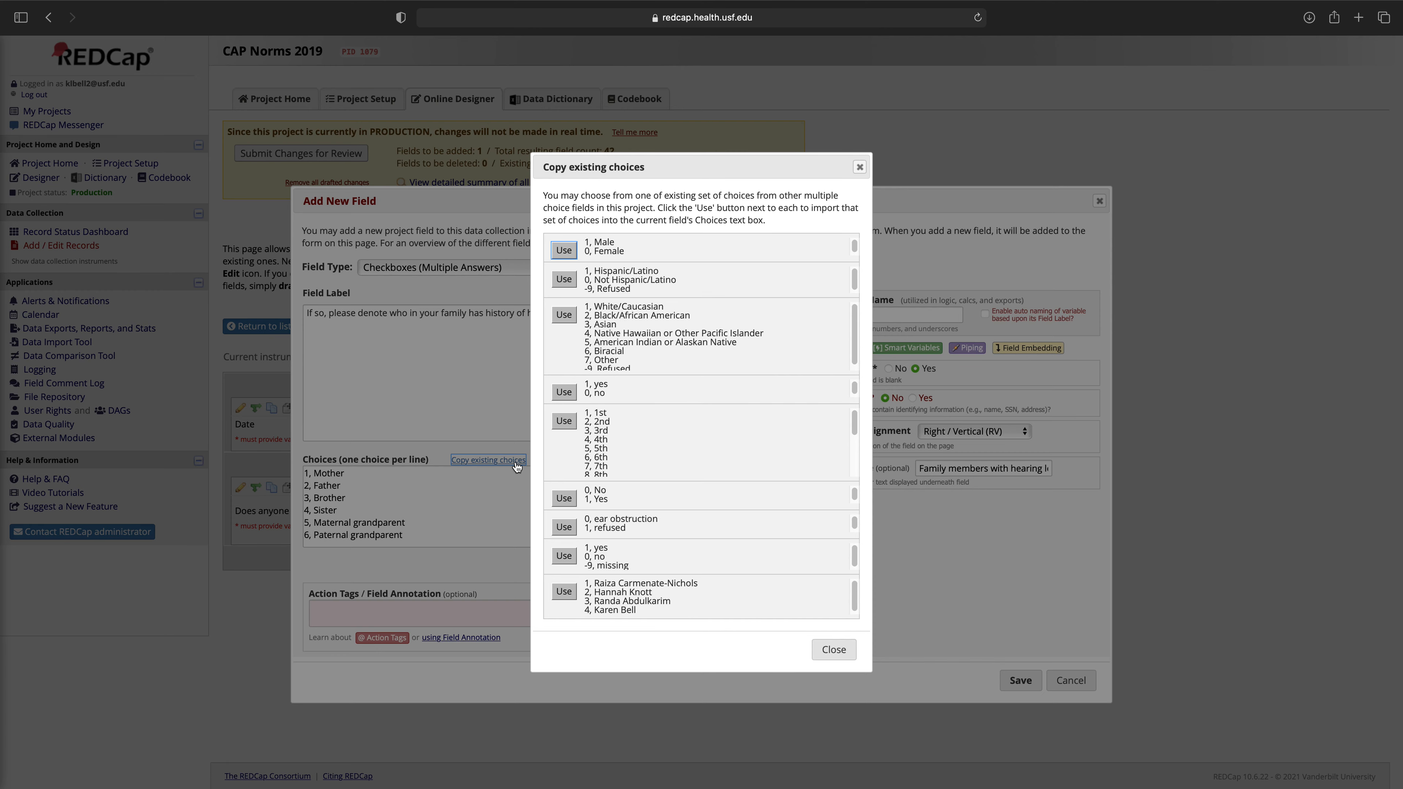
scroll(743, 460, down, 5)
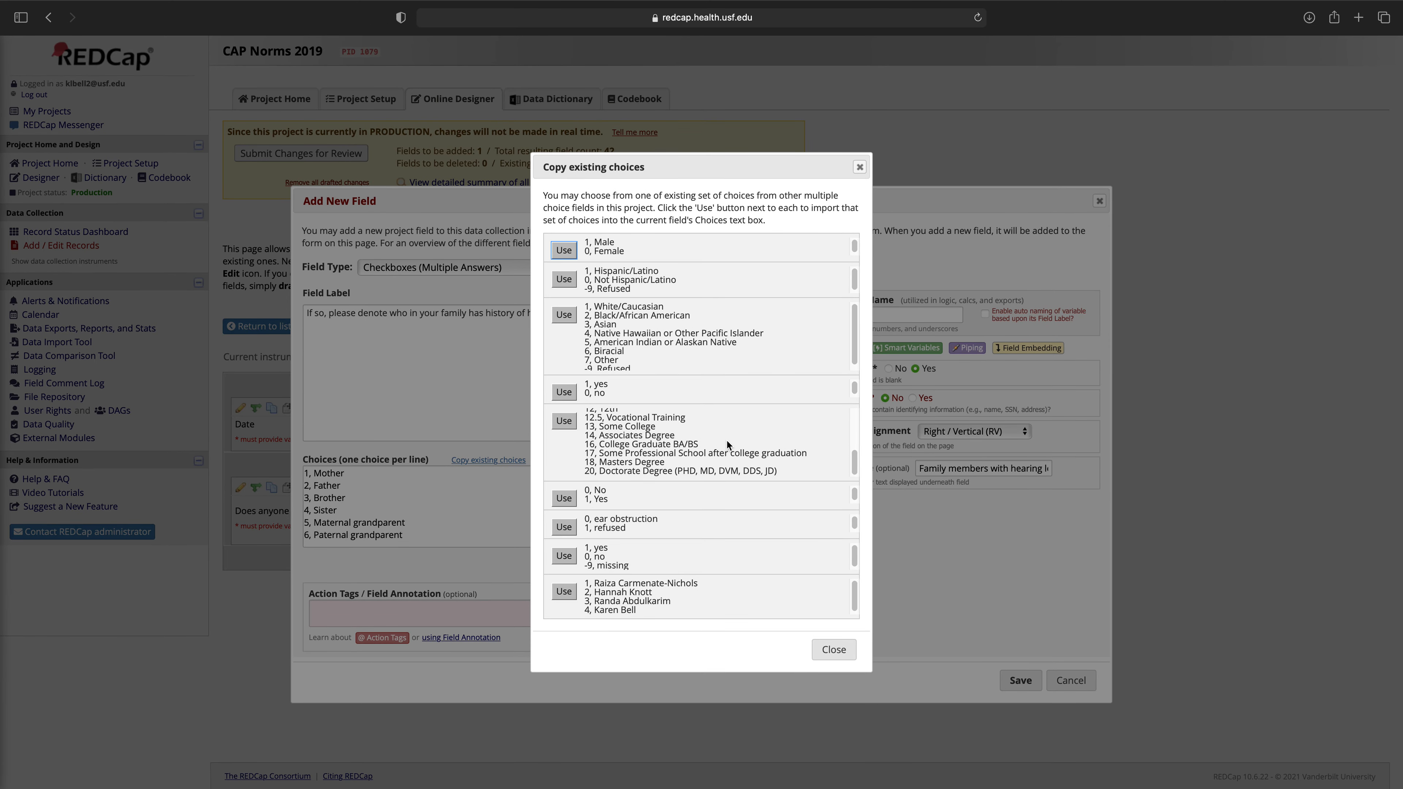
scroll(727, 441, up, 5)
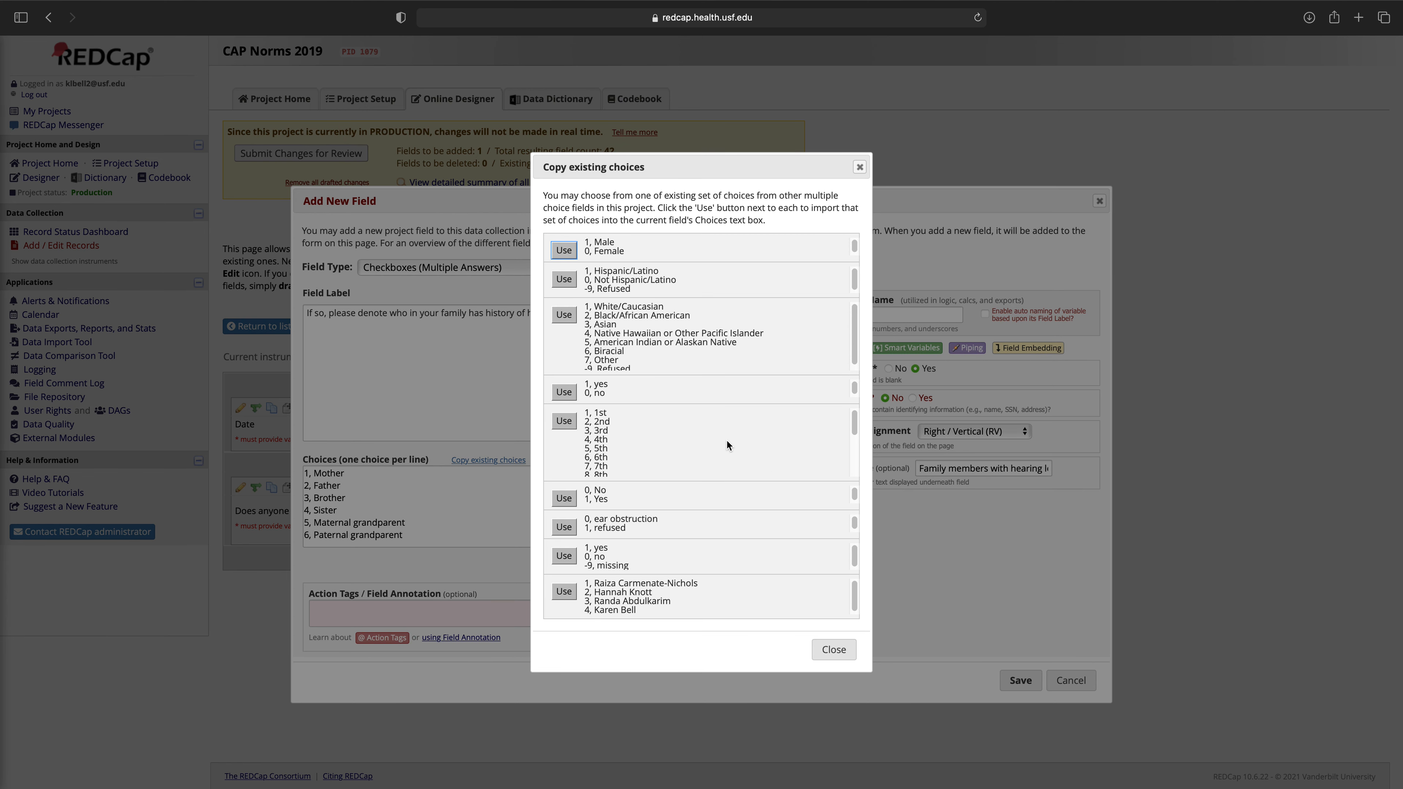
click(834, 650)
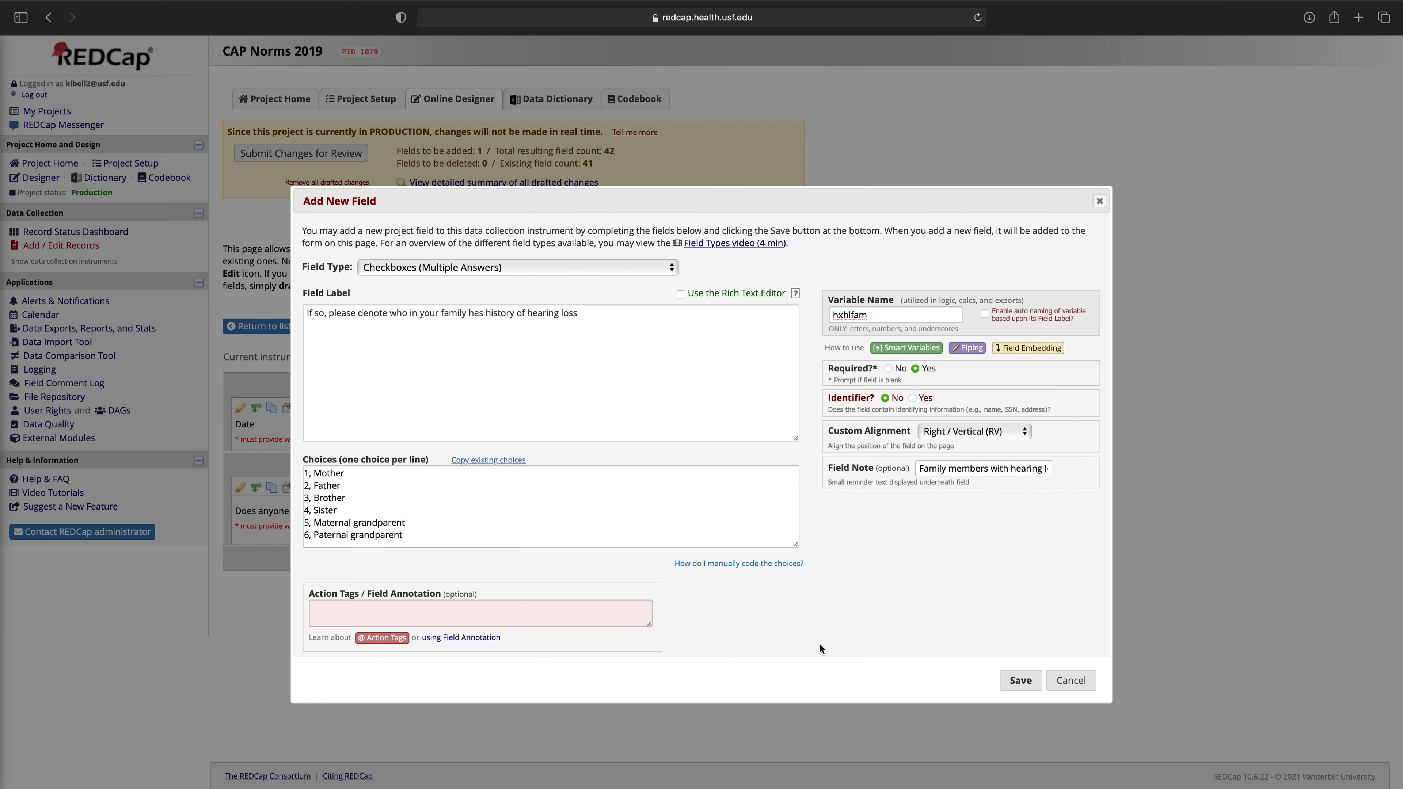
click(502, 460)
scroll(685, 420, down, 5)
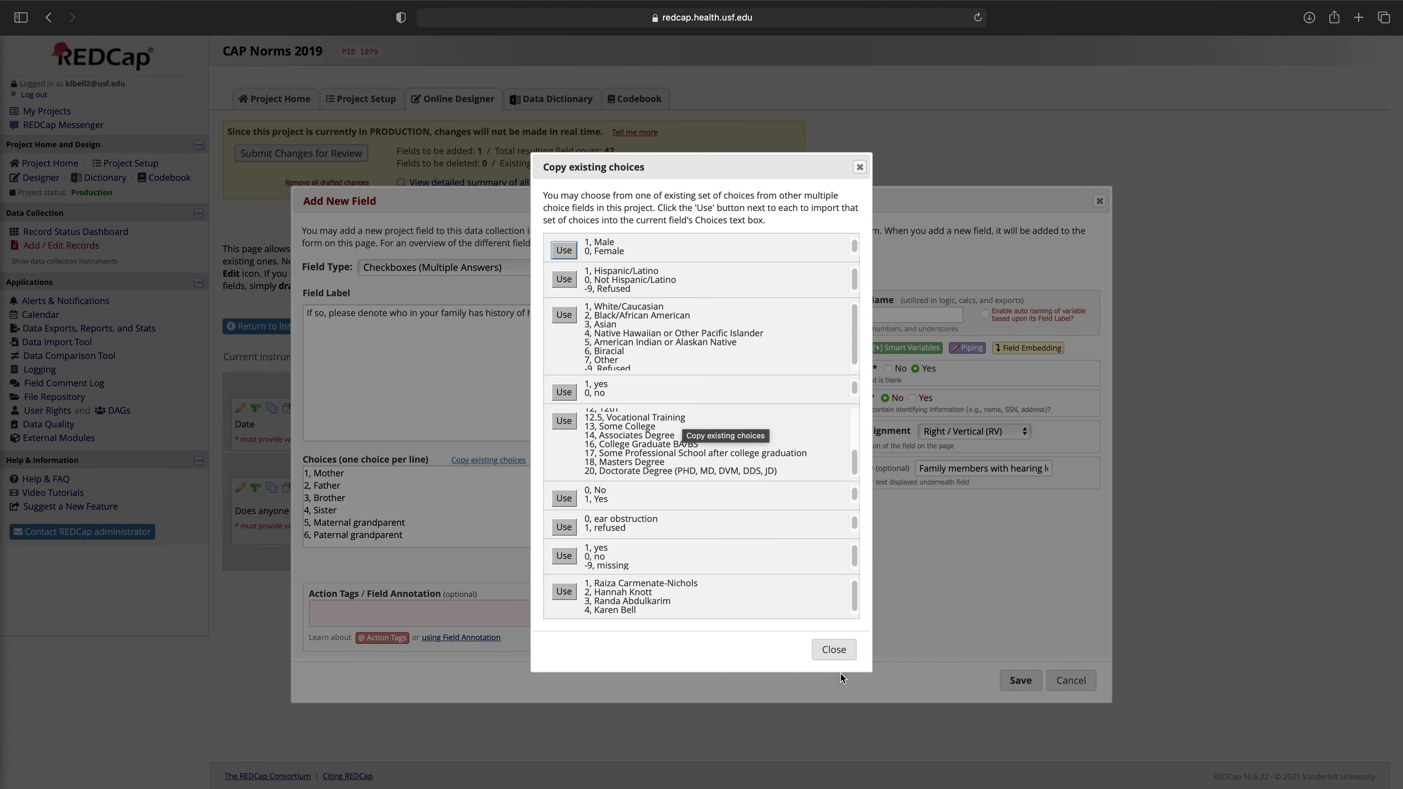
click(832, 650)
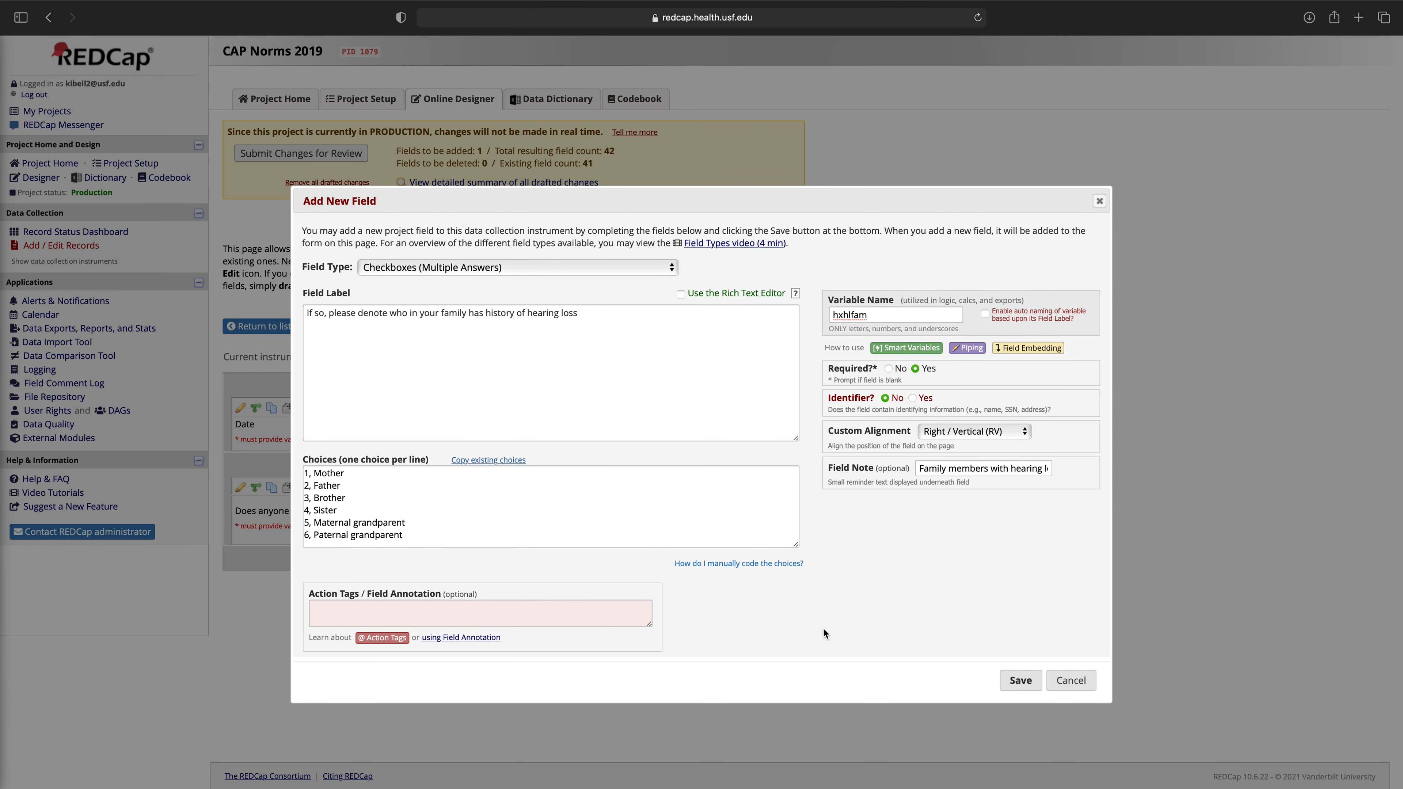
Save the new checkbox question about family members with hearing loss.
click(1020, 680)
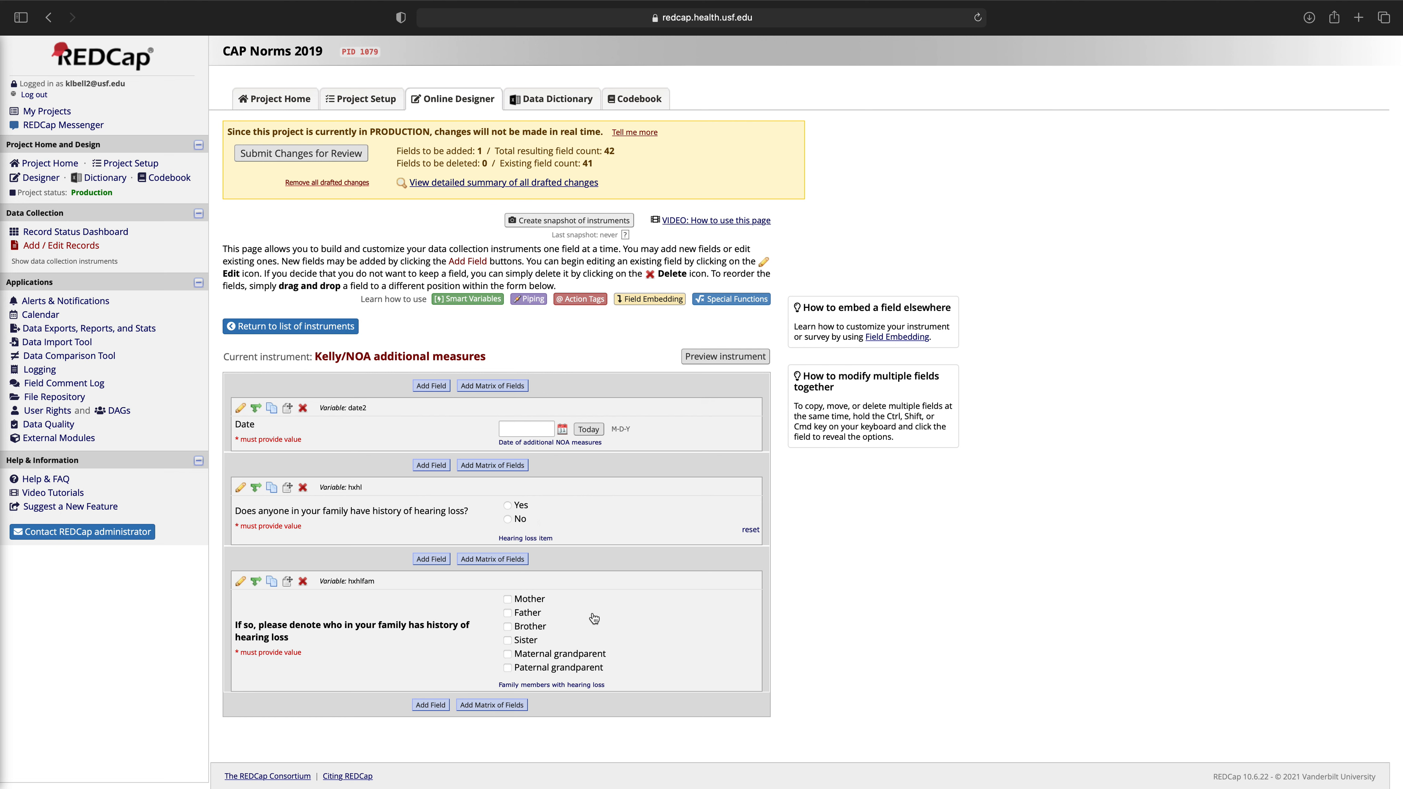
Edit the hxhlfam field's label in rich text to remove its bold formatting and end it with a period, and save.
click(241, 581)
click(512, 329)
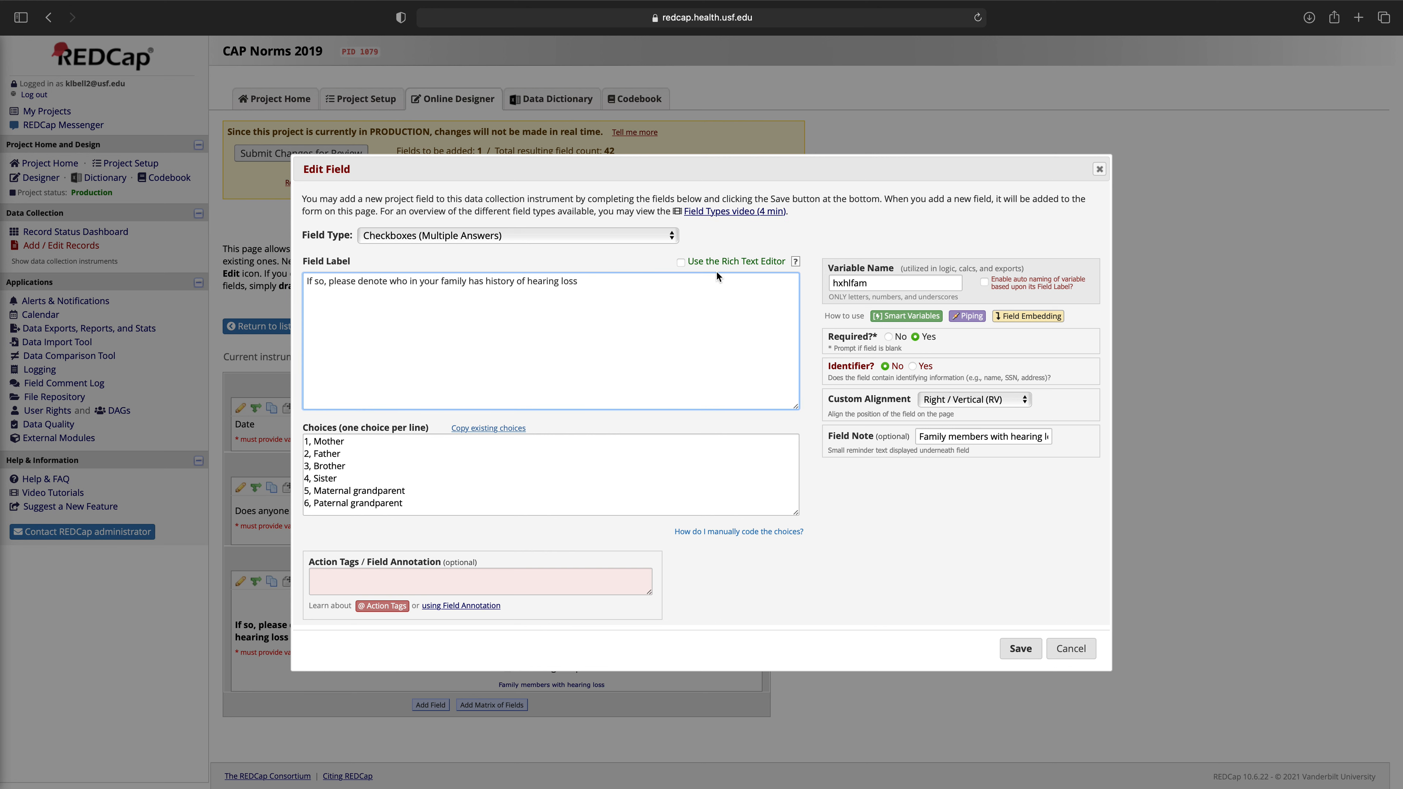
click(683, 263)
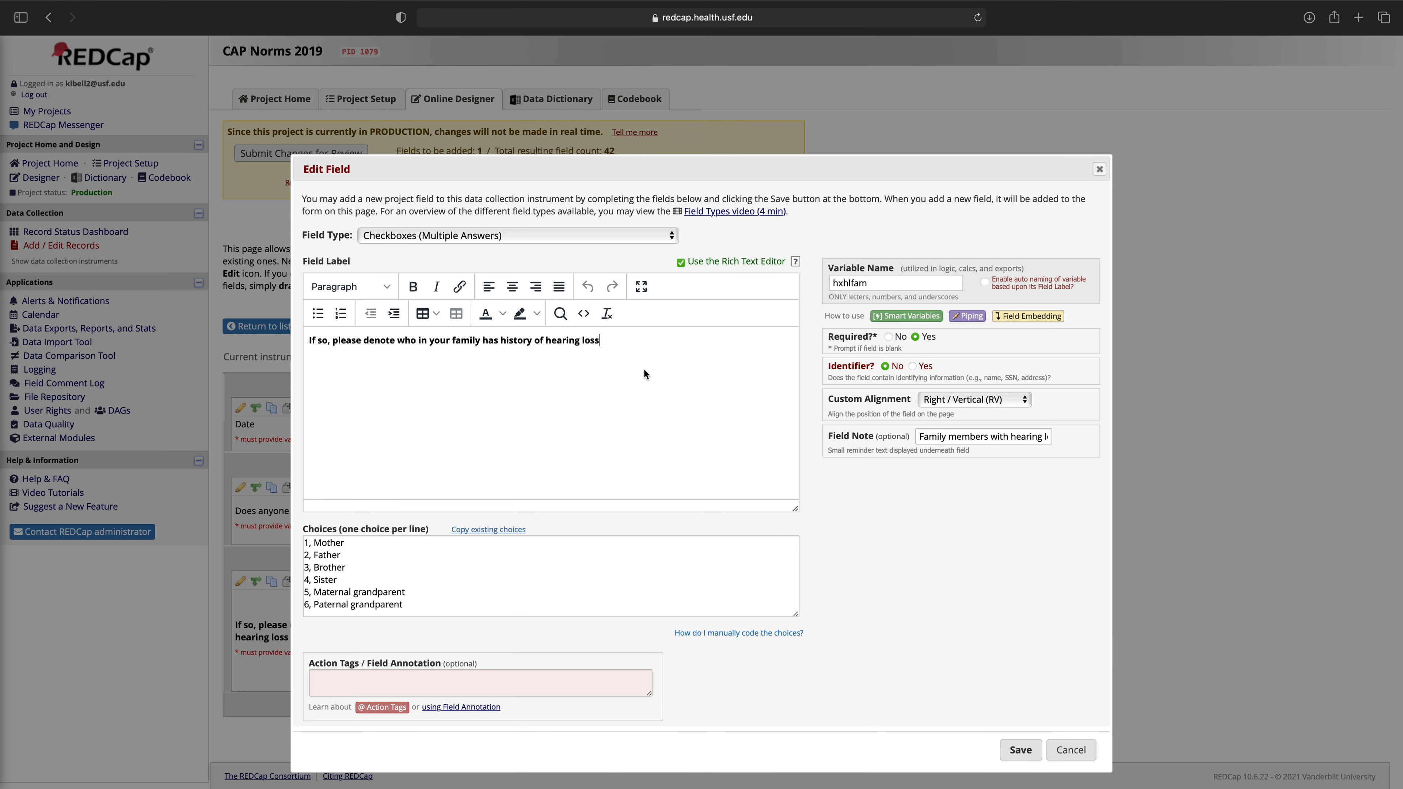
key(super+a)
key(super+b)
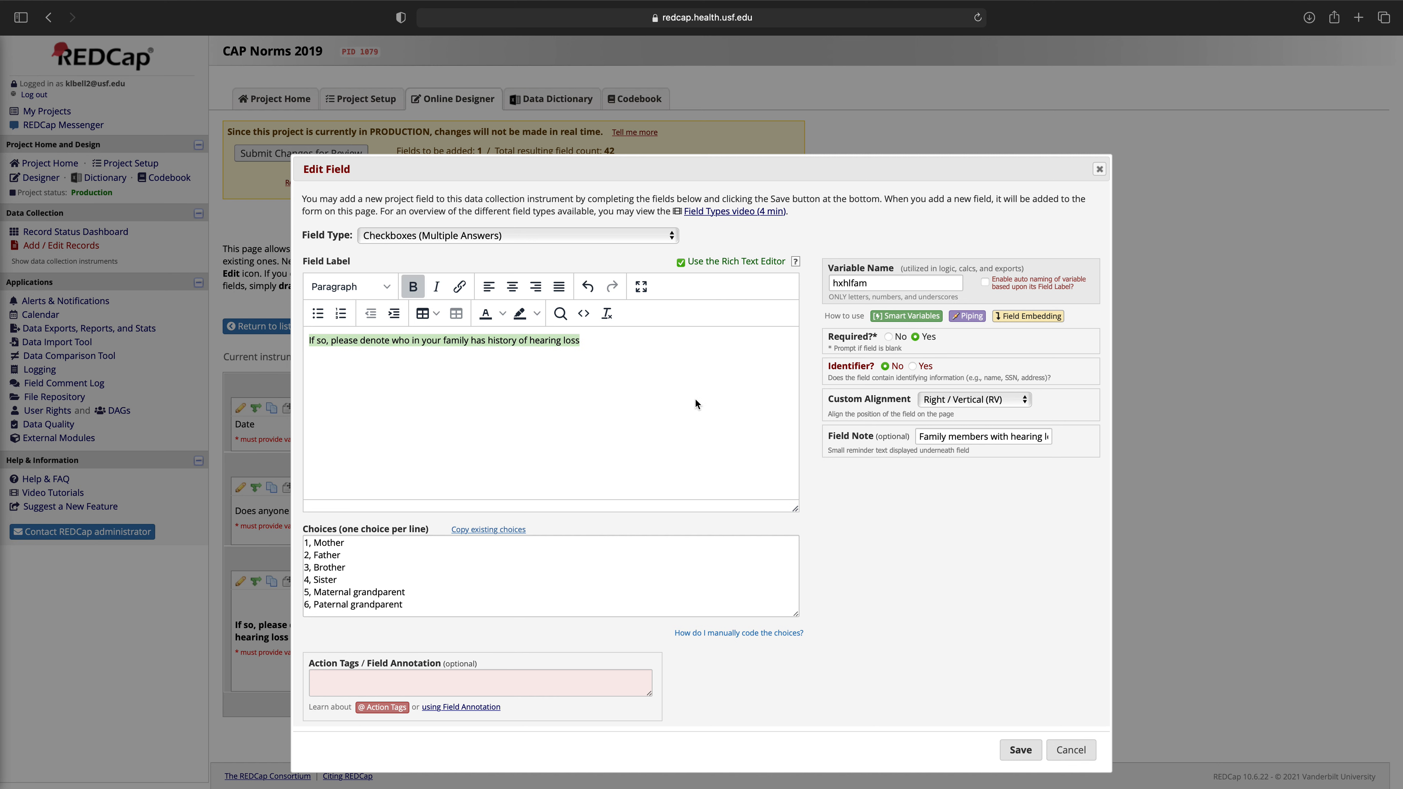
click(703, 409)
text(.)
click(1011, 751)
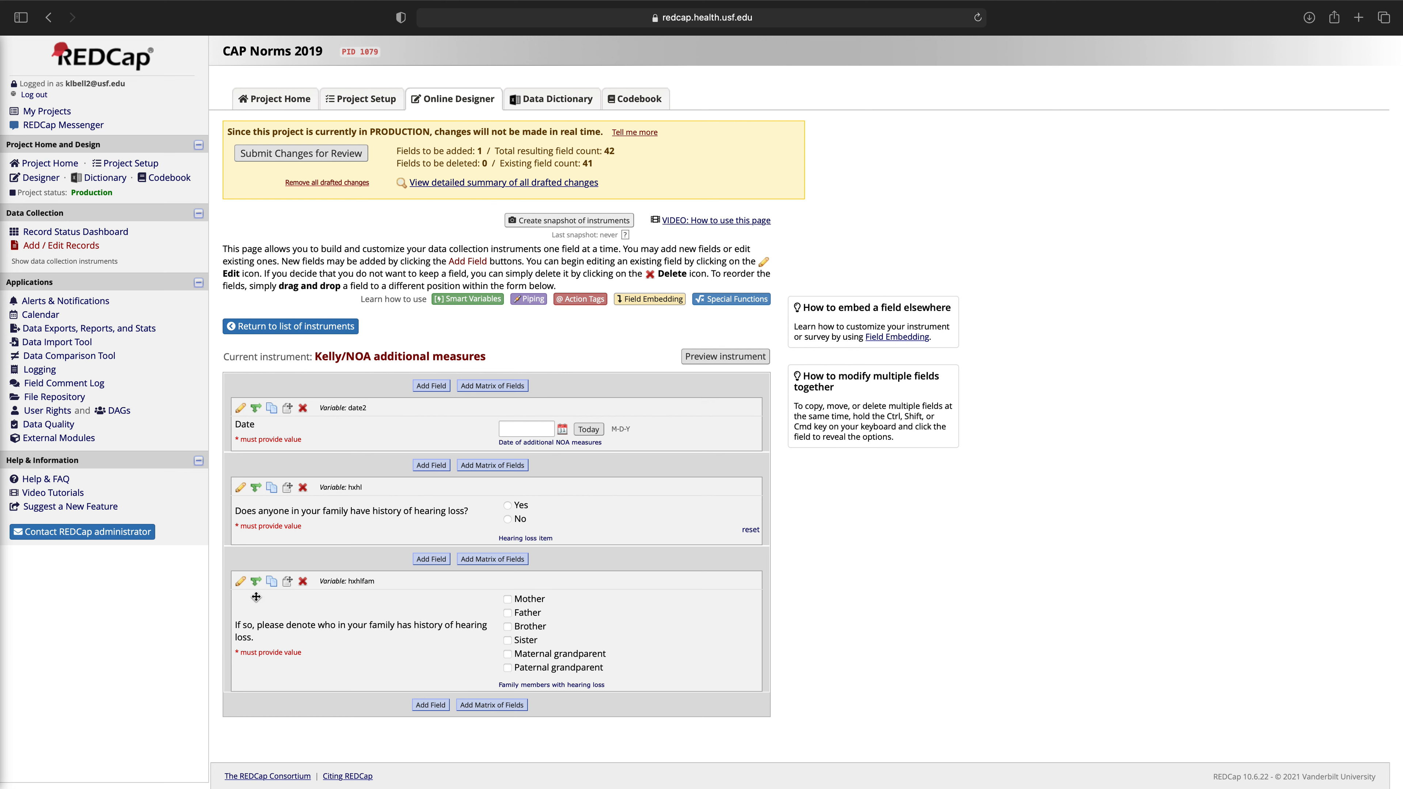
Write the advanced branching logic "[hxhl]= 1" for the hxhlfam field, and clear it again.
click(255, 581)
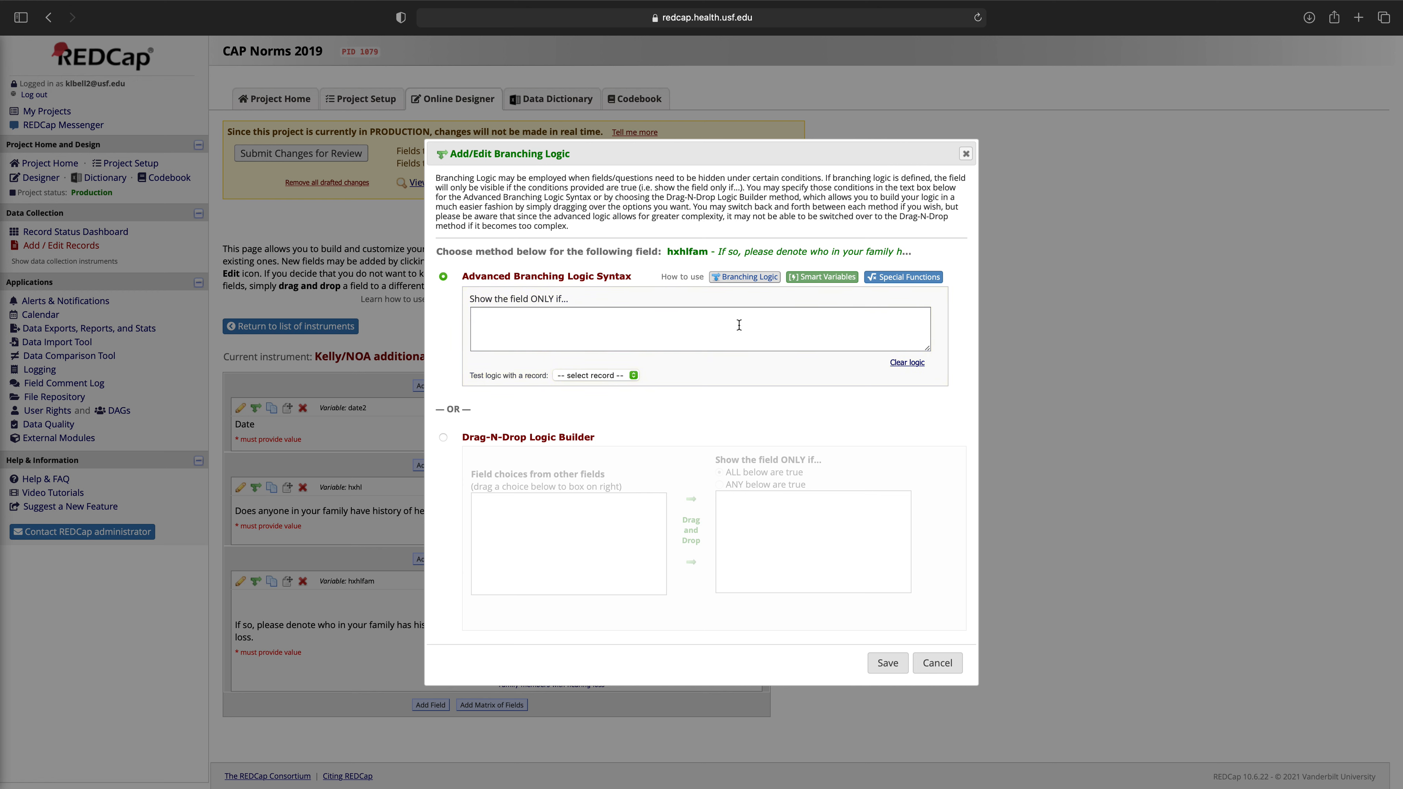
click(684, 336)
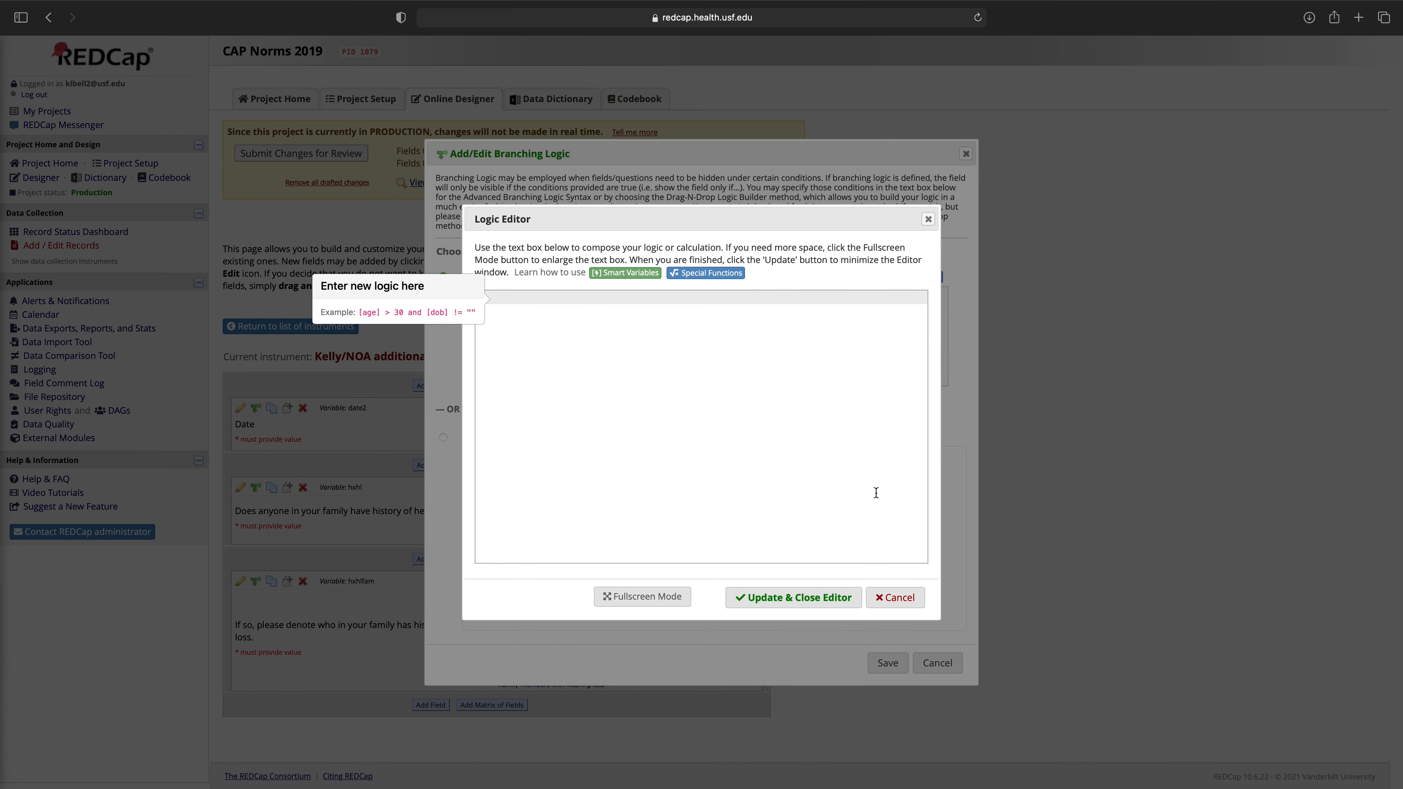
click(794, 453)
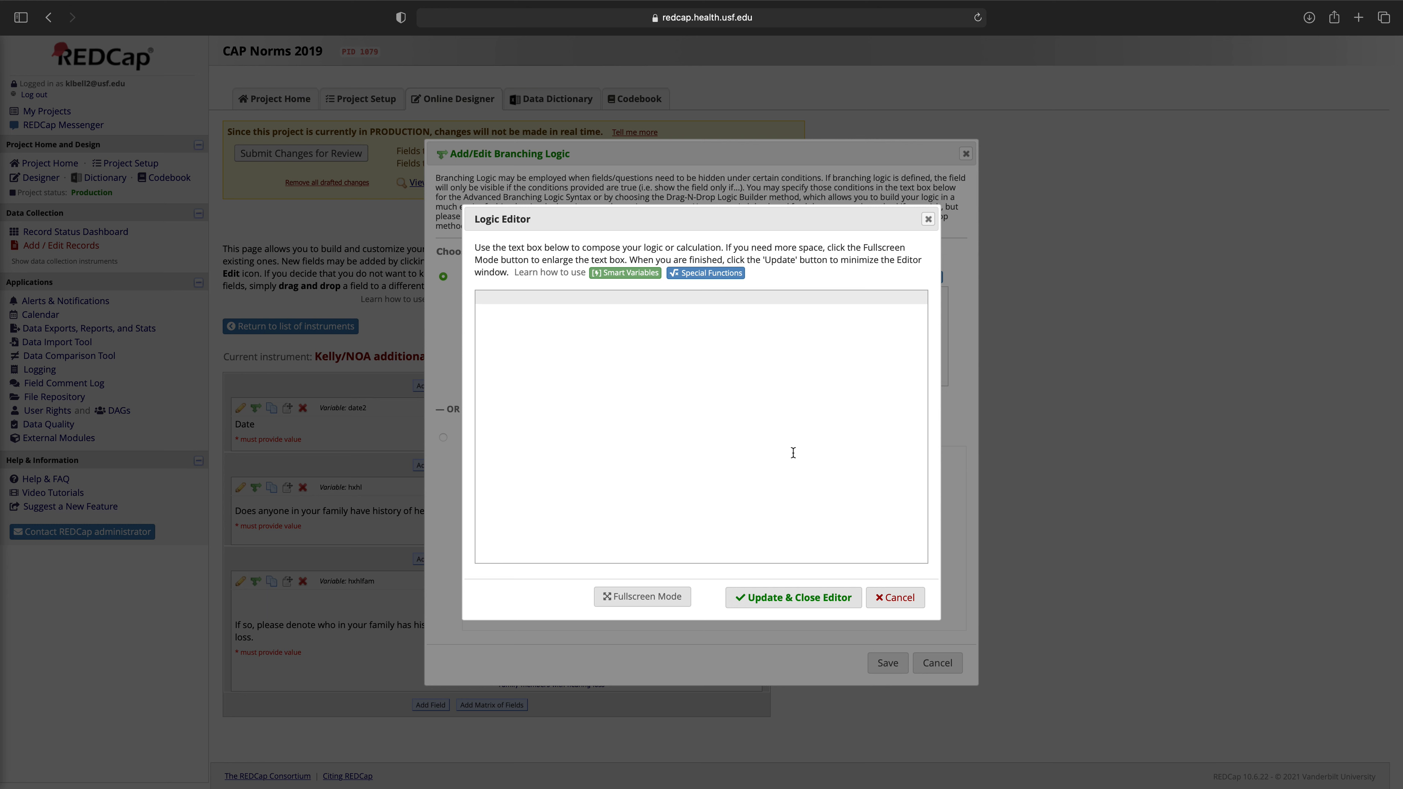
text([)
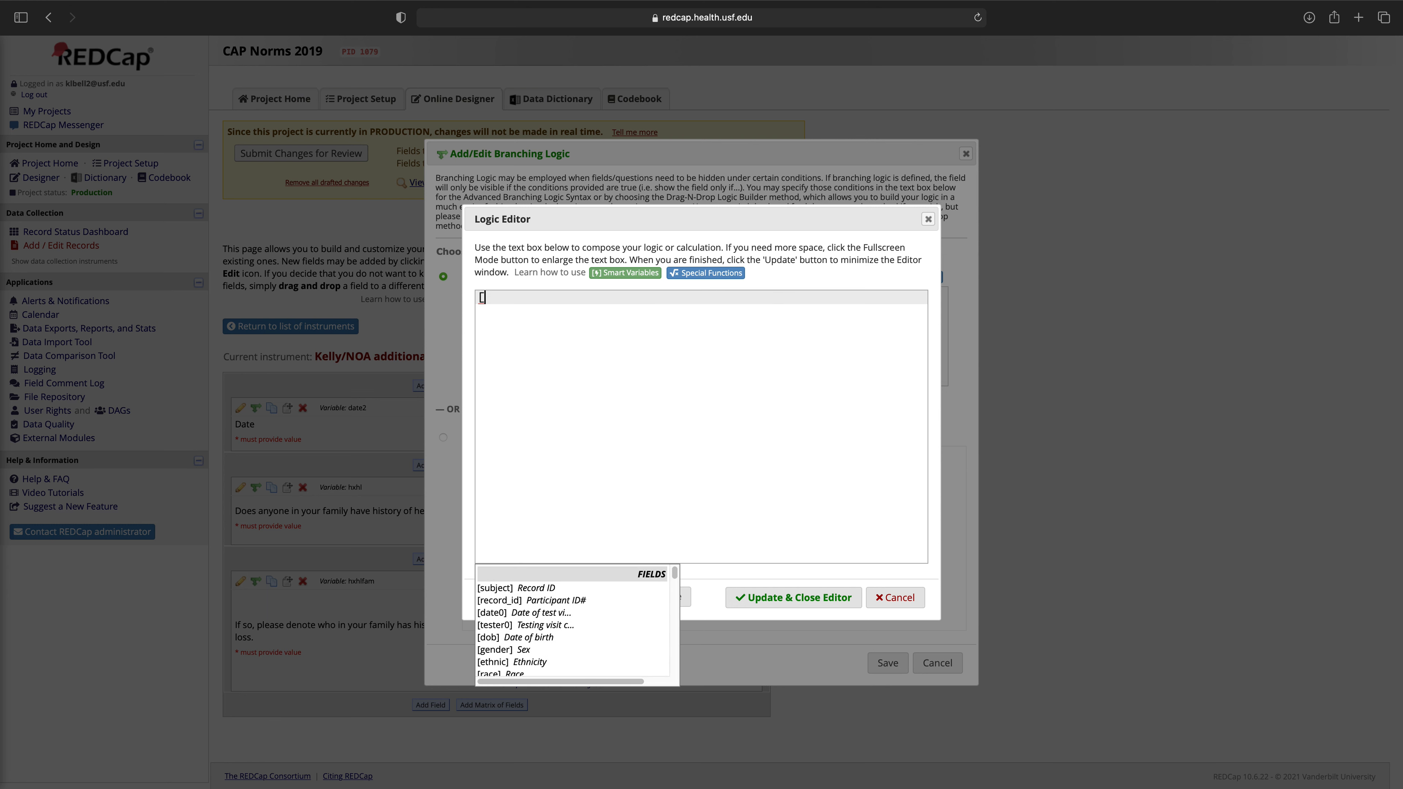
text(hxh)
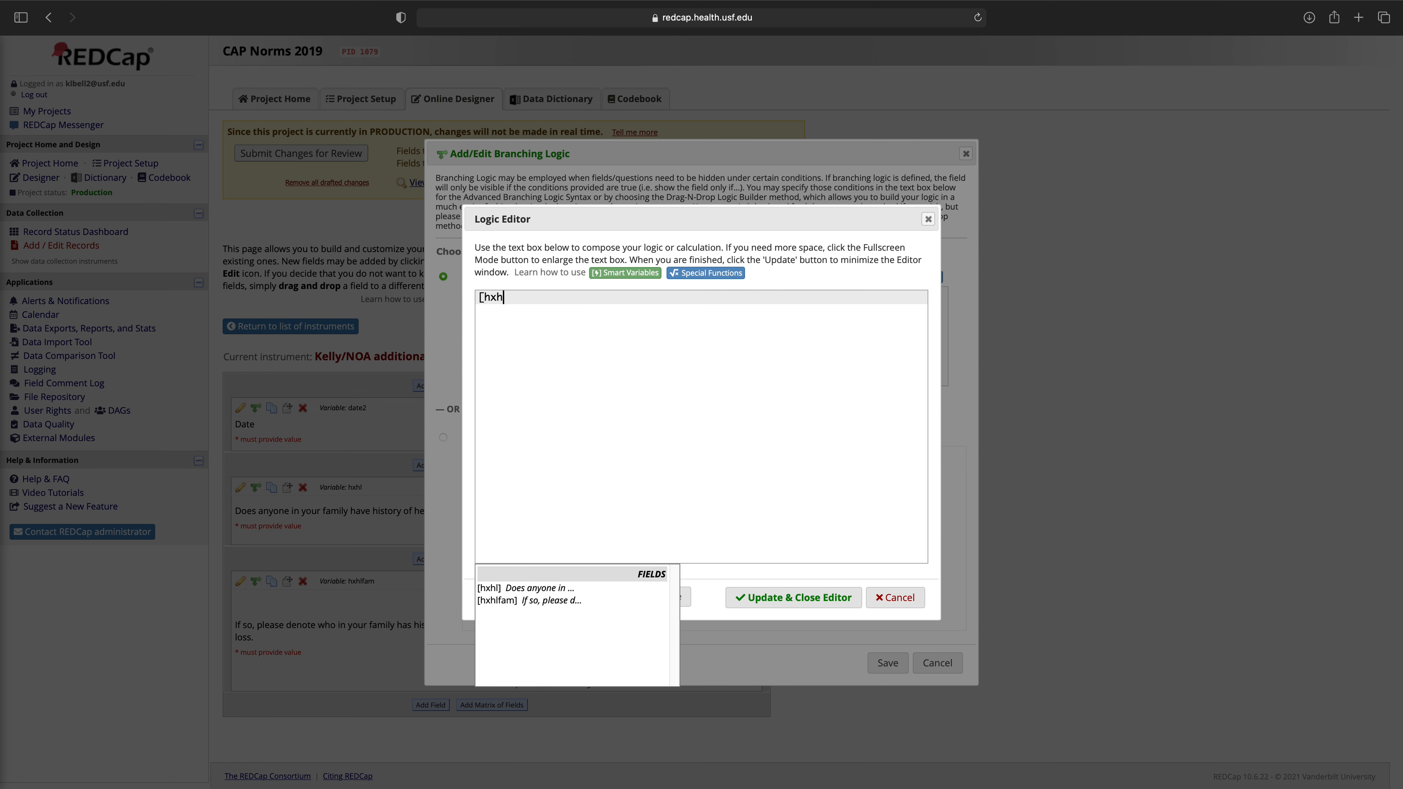
text(l]= 1d)
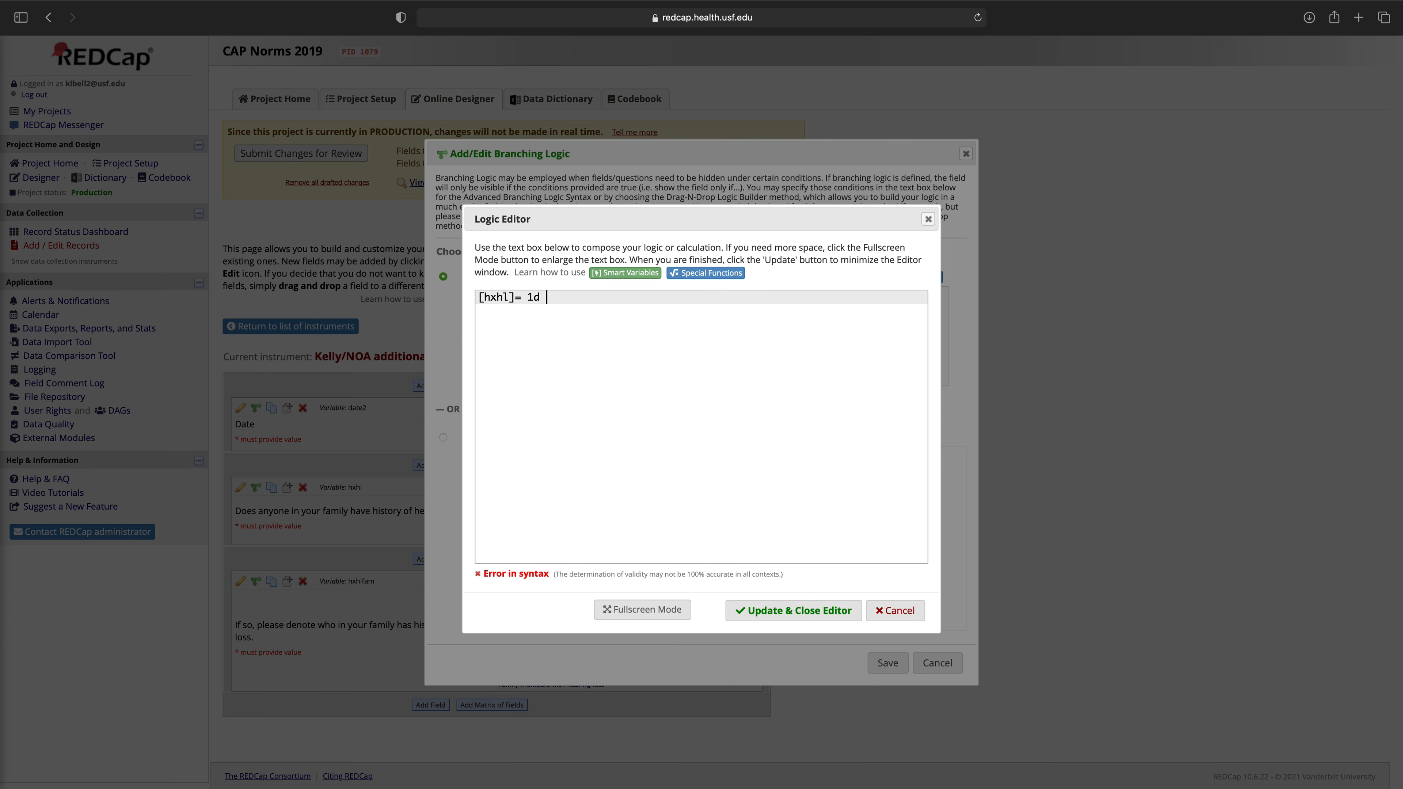
key(BackSpace)
key(BackSpace)
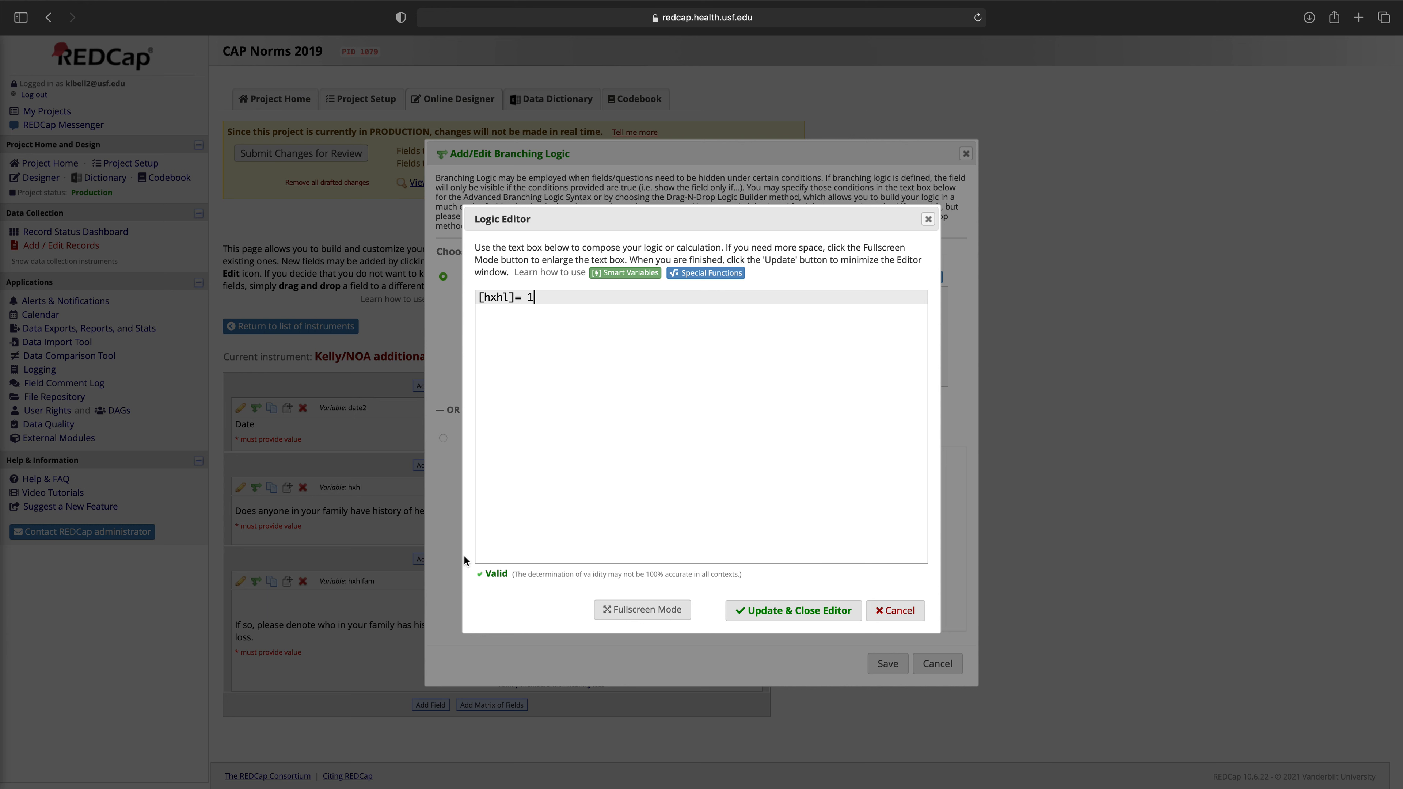
click(771, 615)
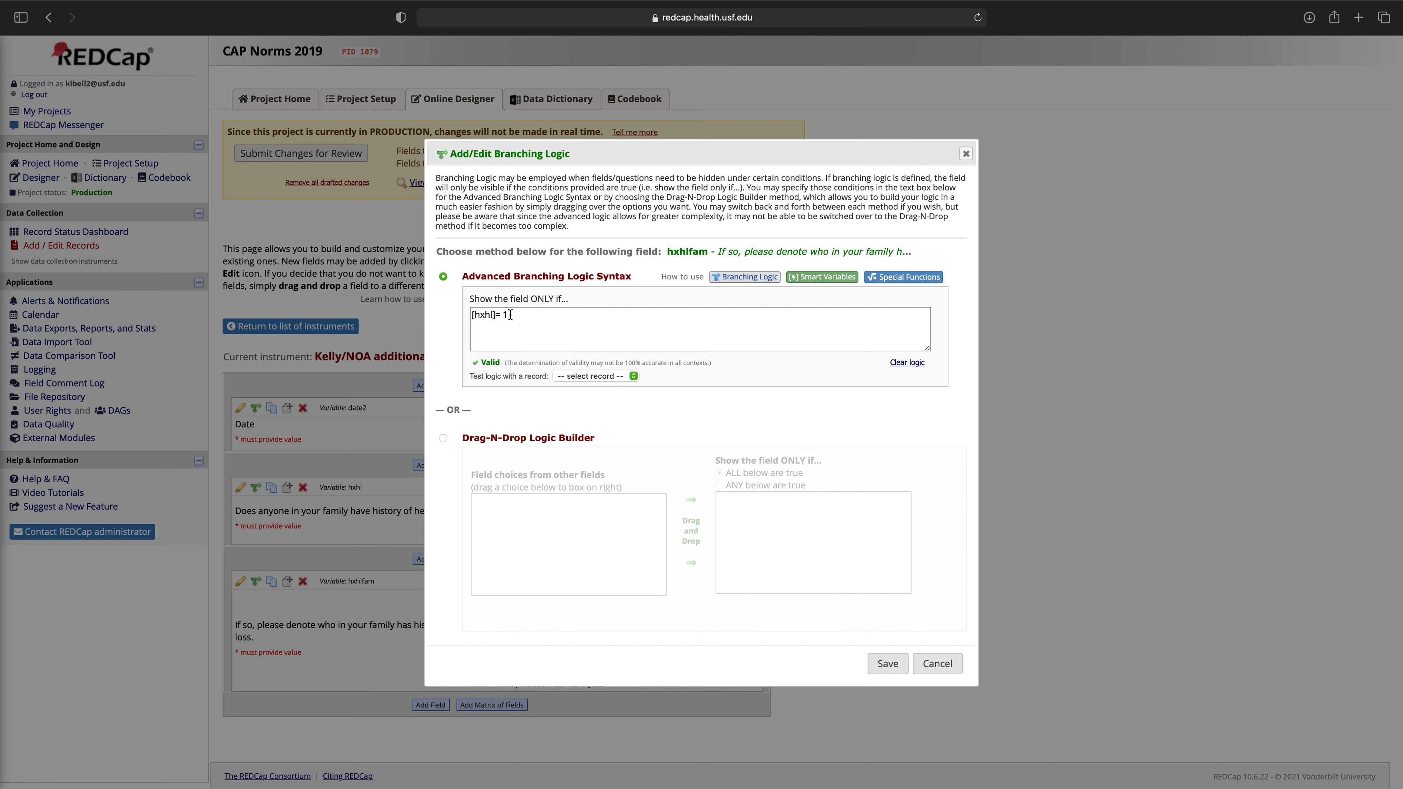
click(913, 365)
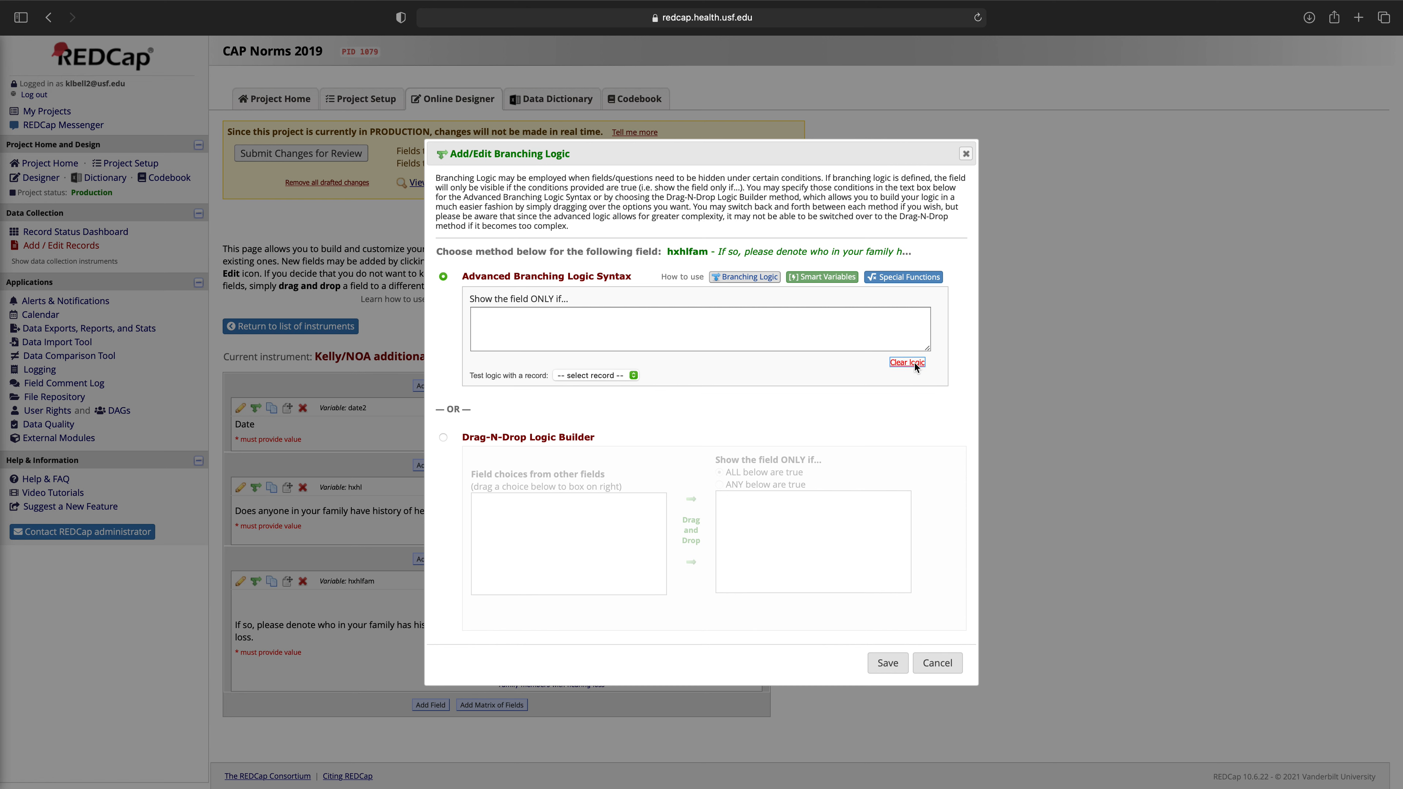
Build hxhlfam's branching logic with the Drag-N-Drop Logic Builder, showing the field only if hxhl = Yes (1), and save it.
click(443, 437)
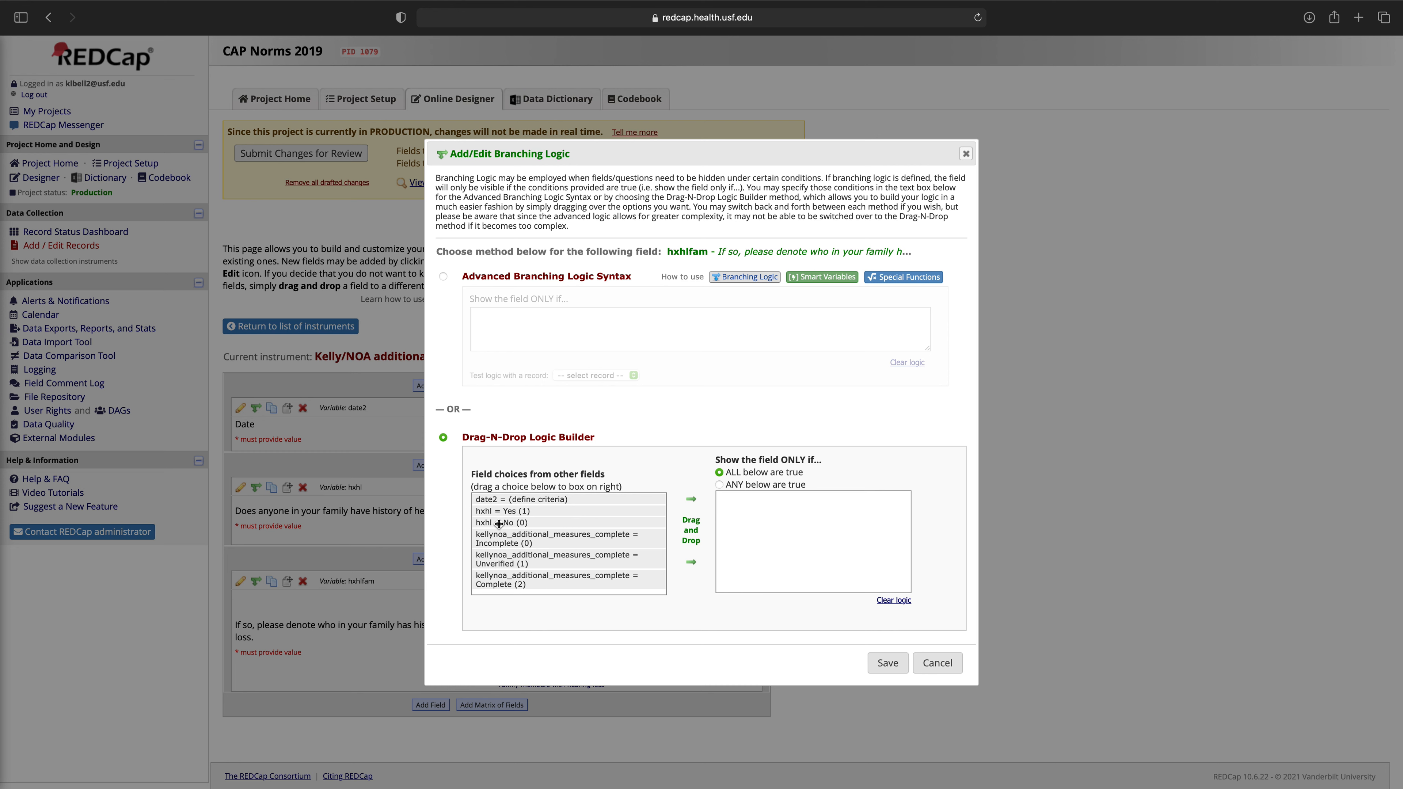
drag(483, 513, 790, 513)
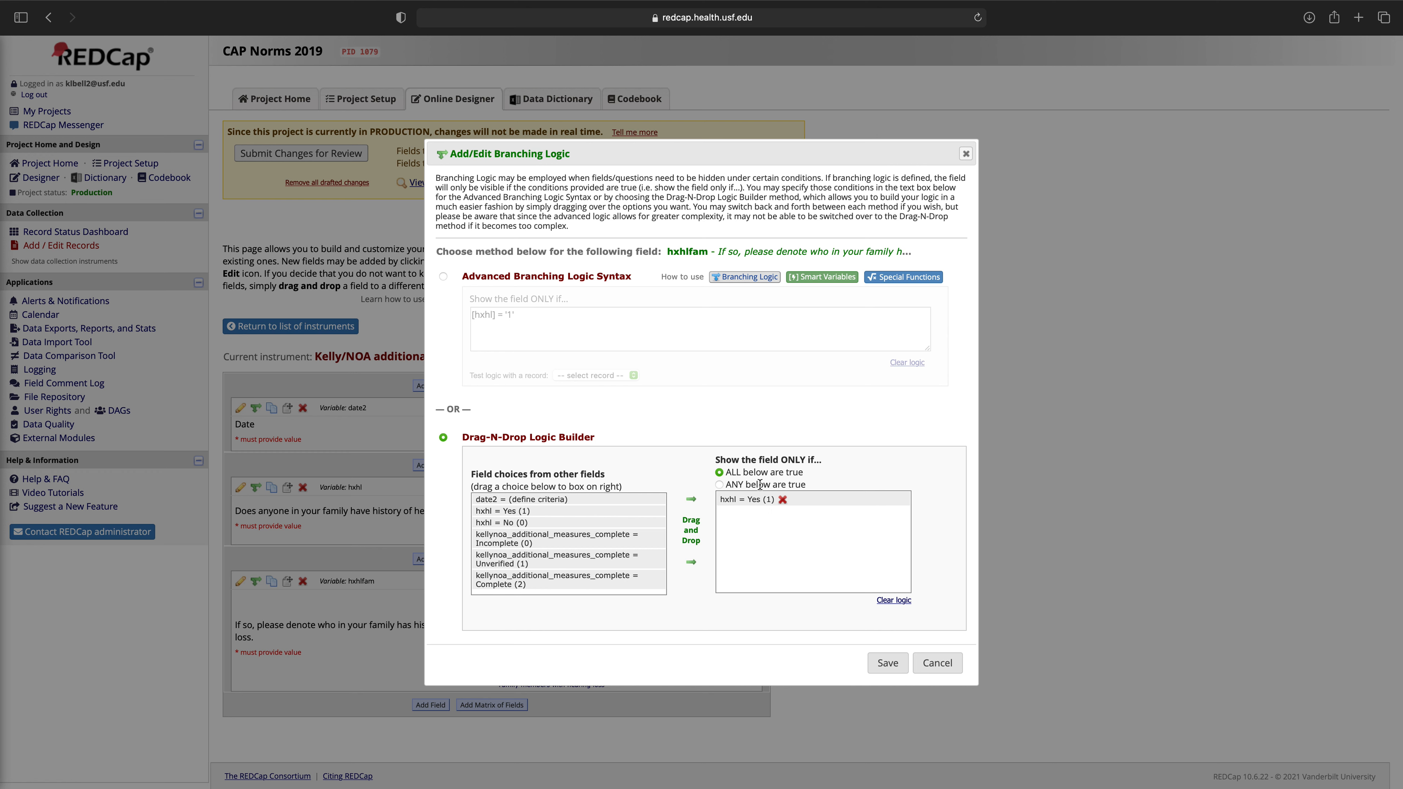
click(898, 666)
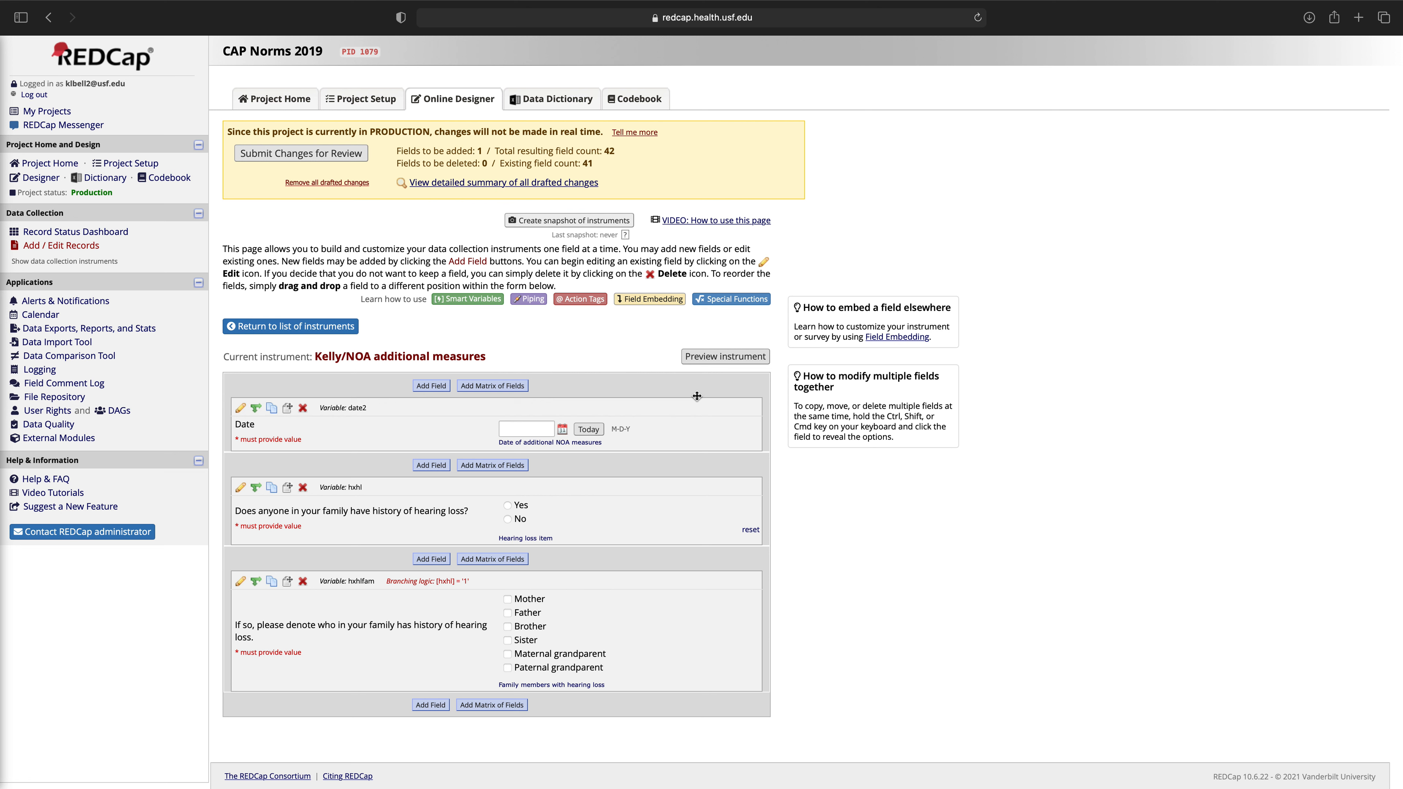
Preview the Kelly/NOA additional measures instrument, and return to its edit view.
click(730, 357)
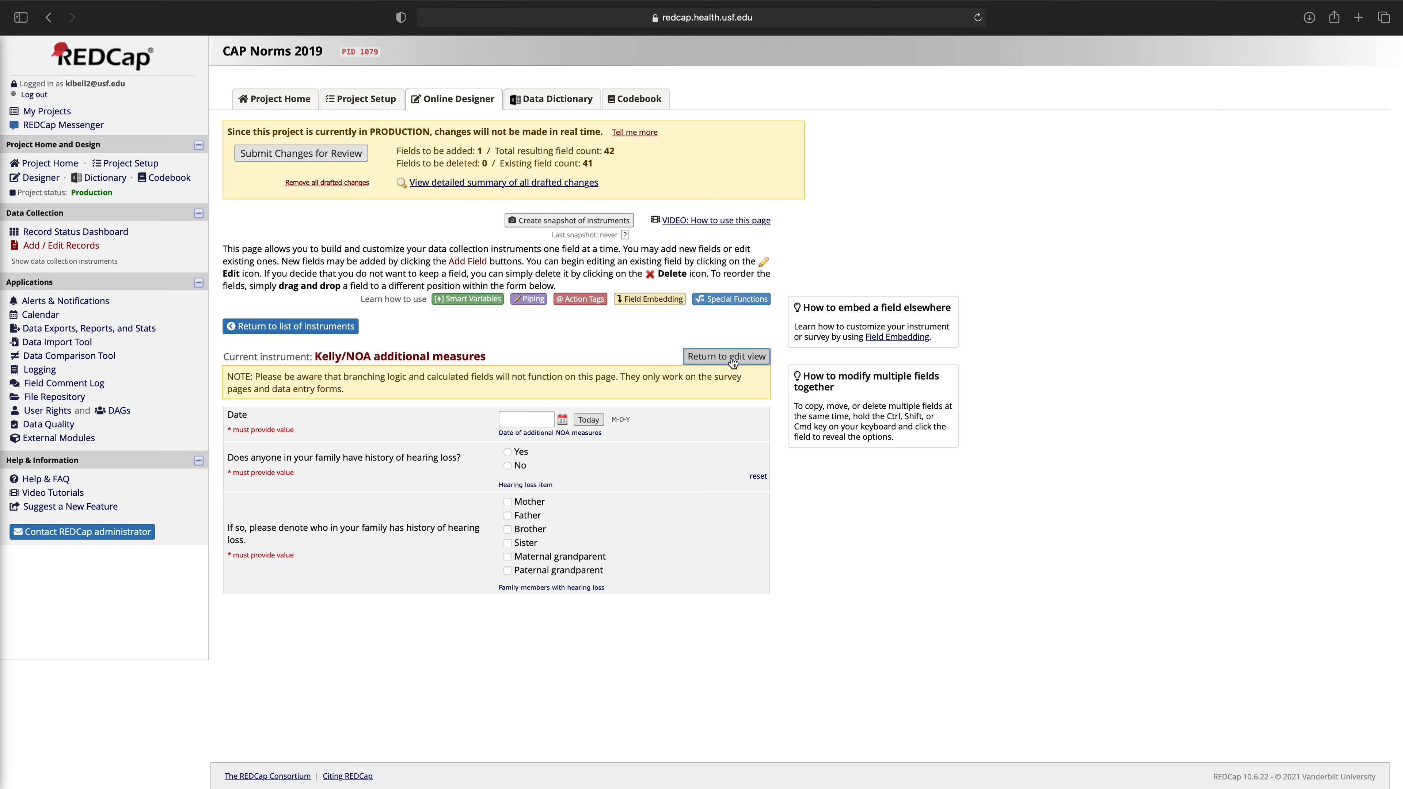
click(512, 421)
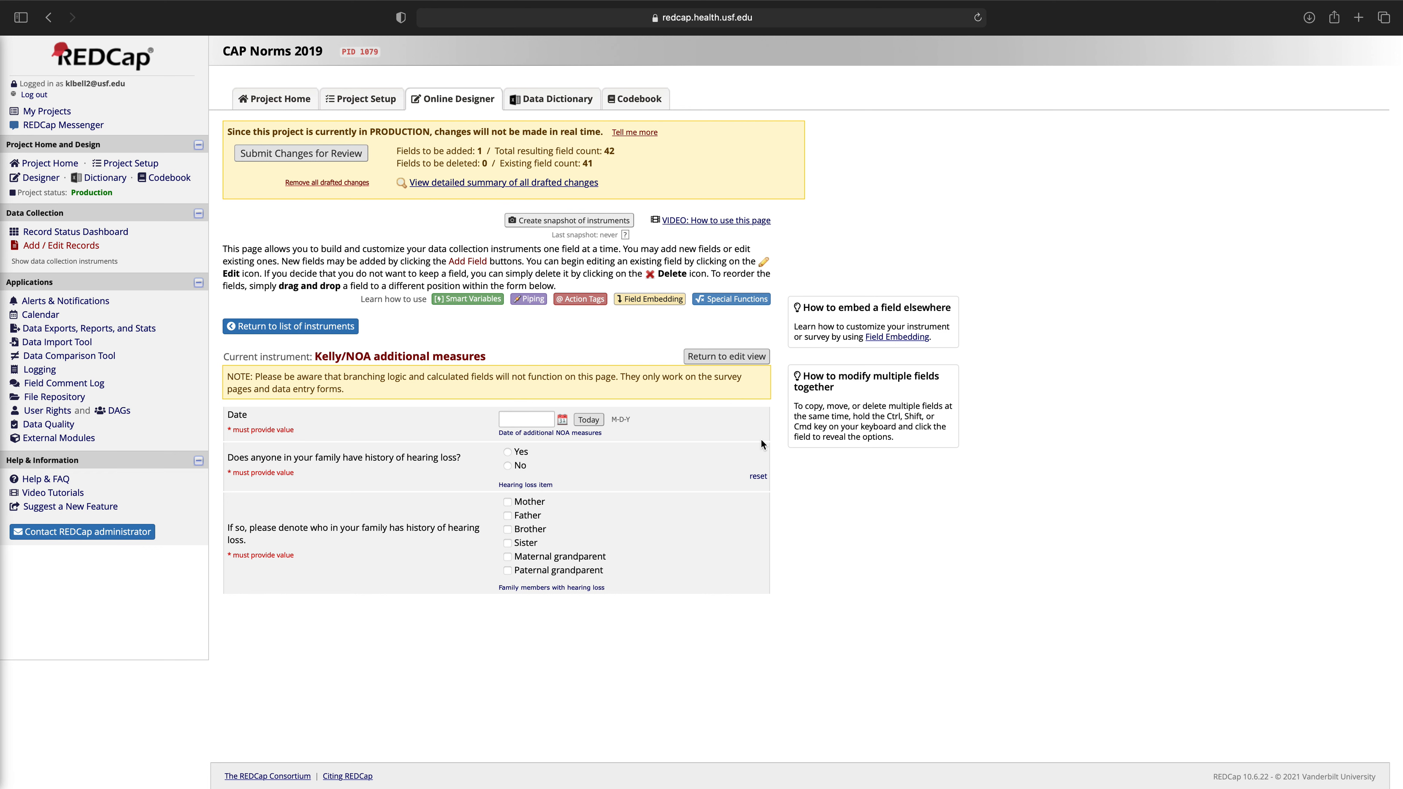
click(745, 361)
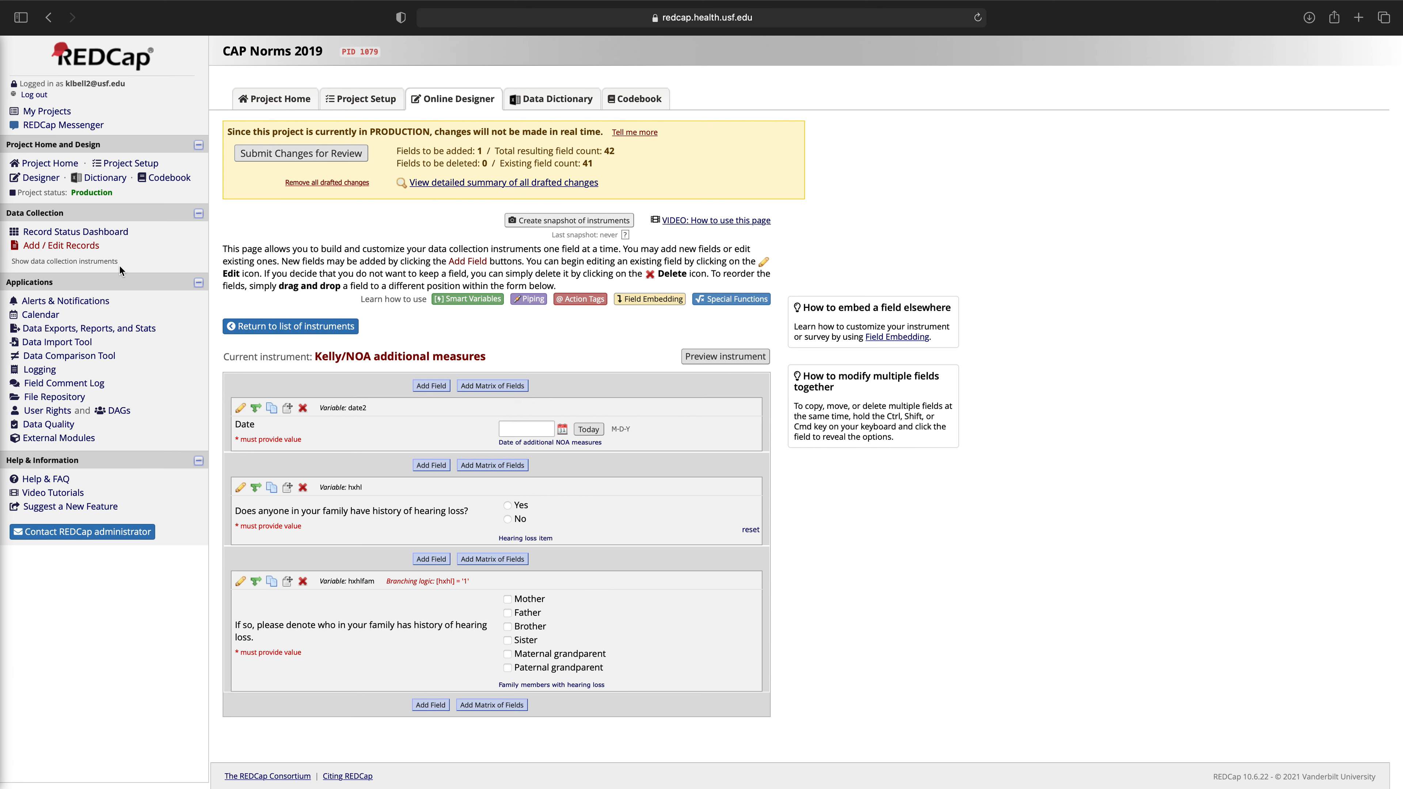
Start a new record in the project for data entry.
click(83, 247)
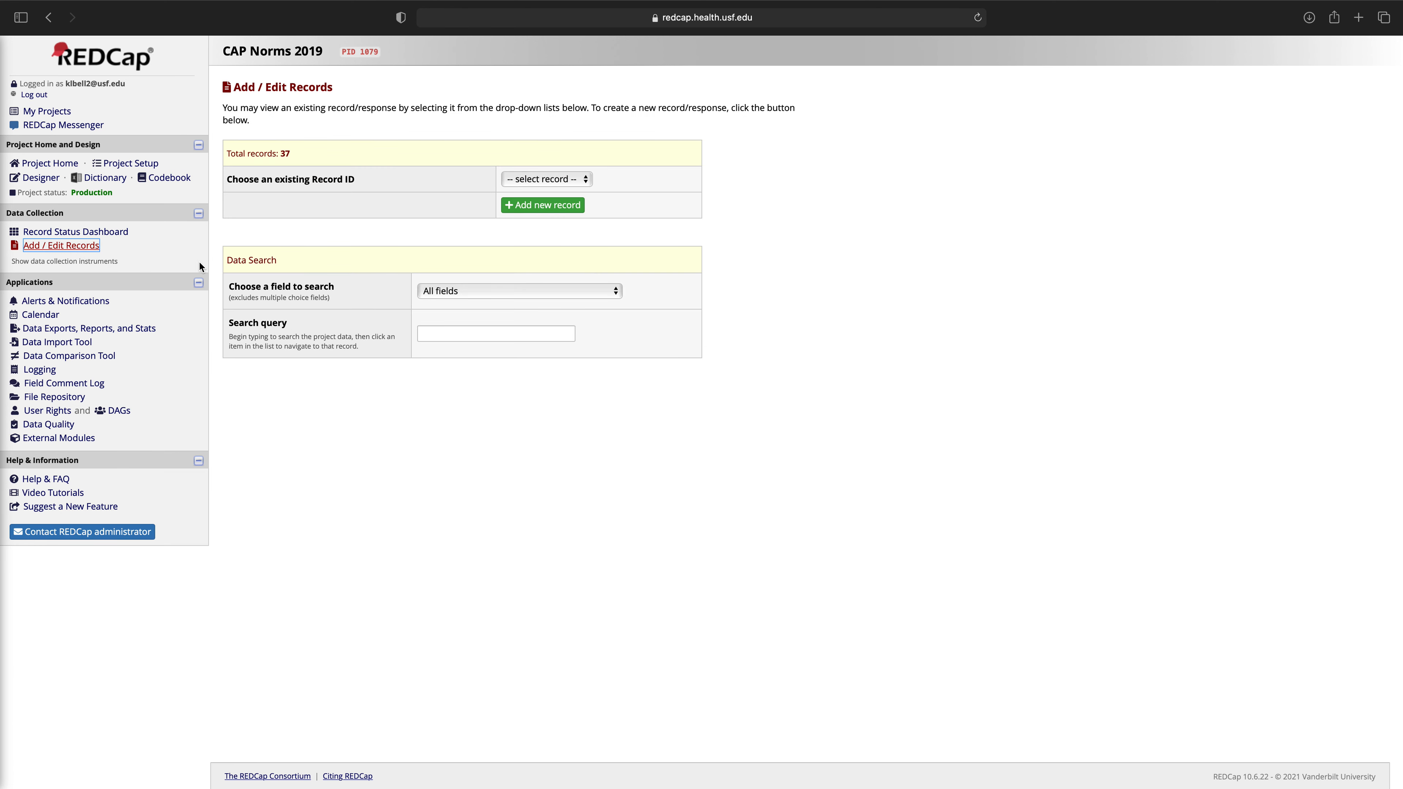
click(535, 291)
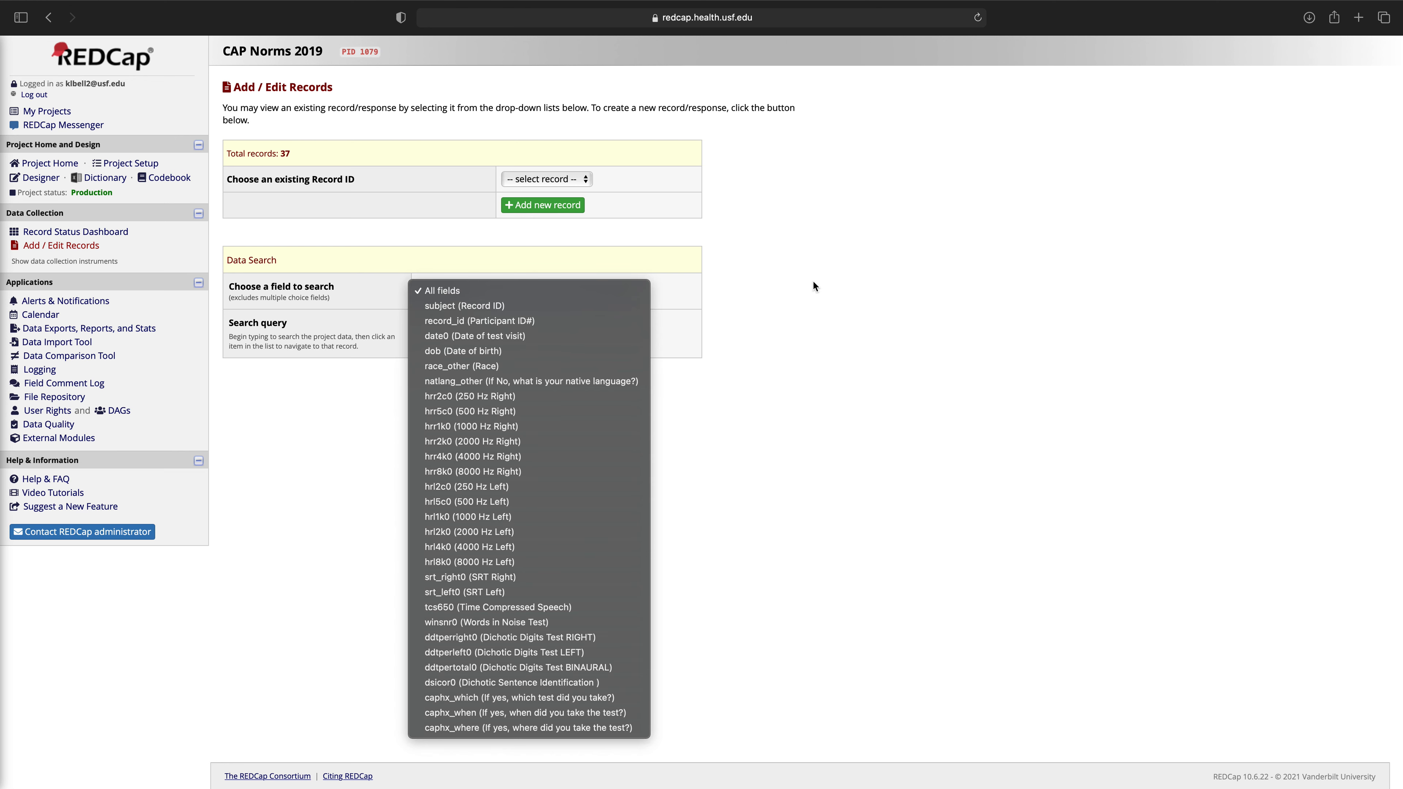
click(813, 285)
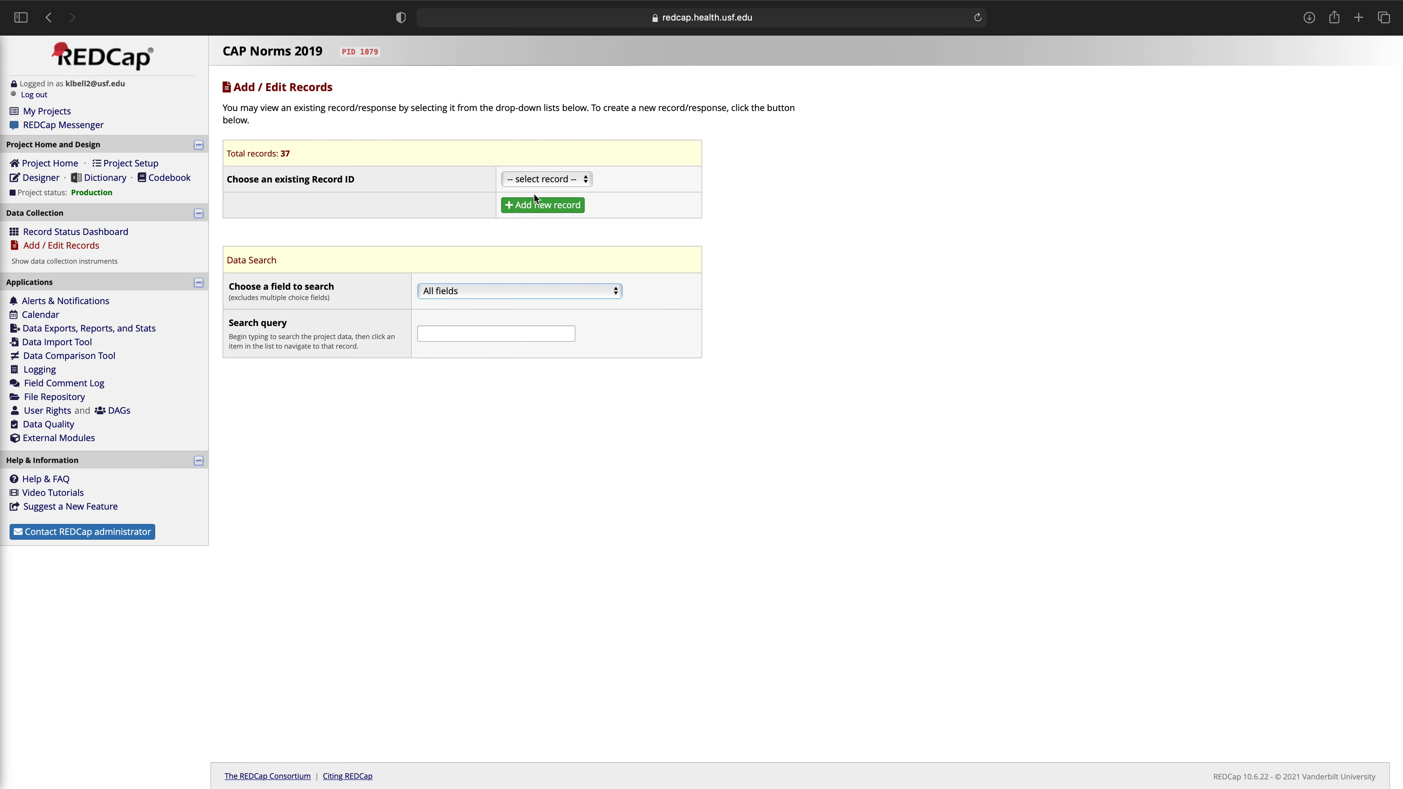
click(541, 206)
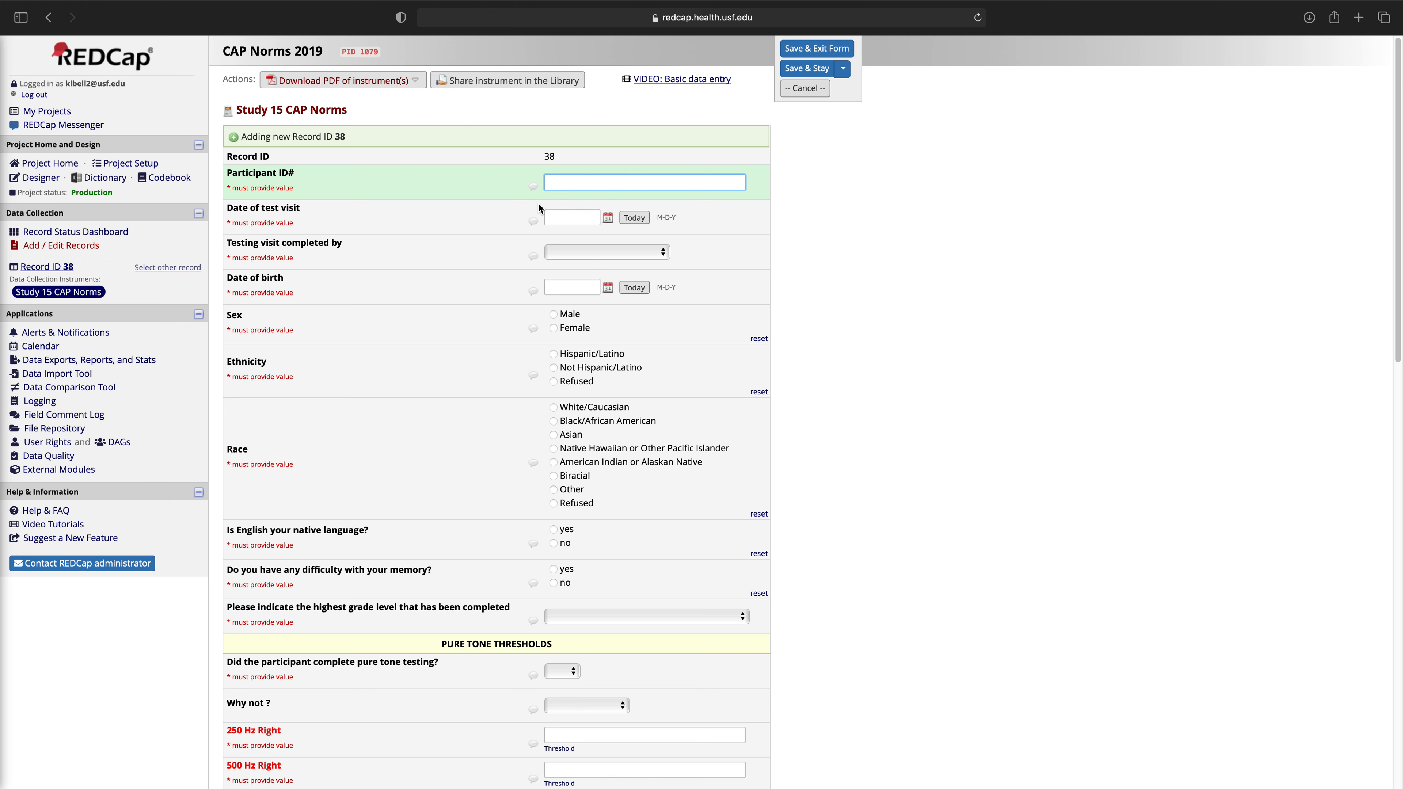
Enter the participant ID, set the date of test visit to today, and choose the last listed tester as having completed the visit.
text(999)
key(Tab)
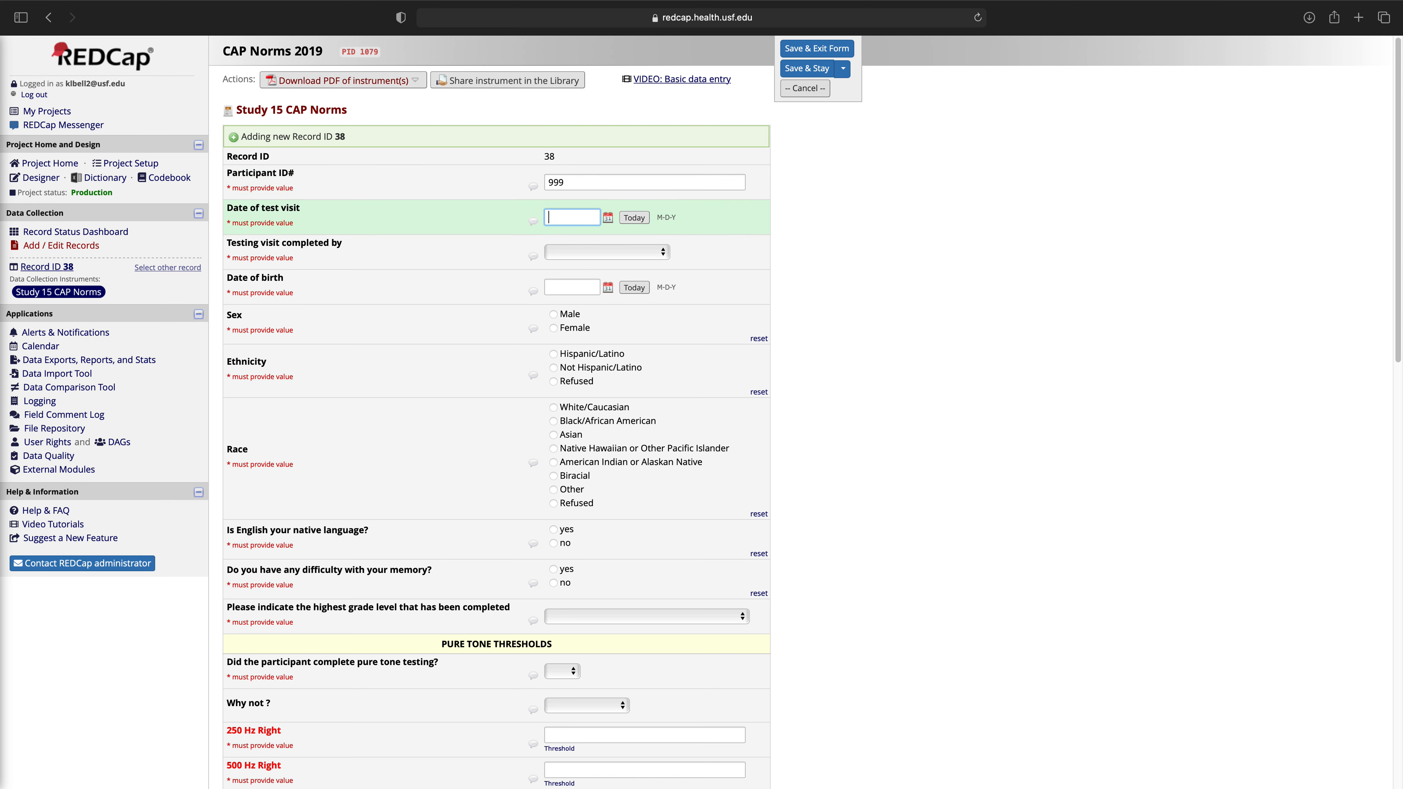
click(641, 225)
click(644, 253)
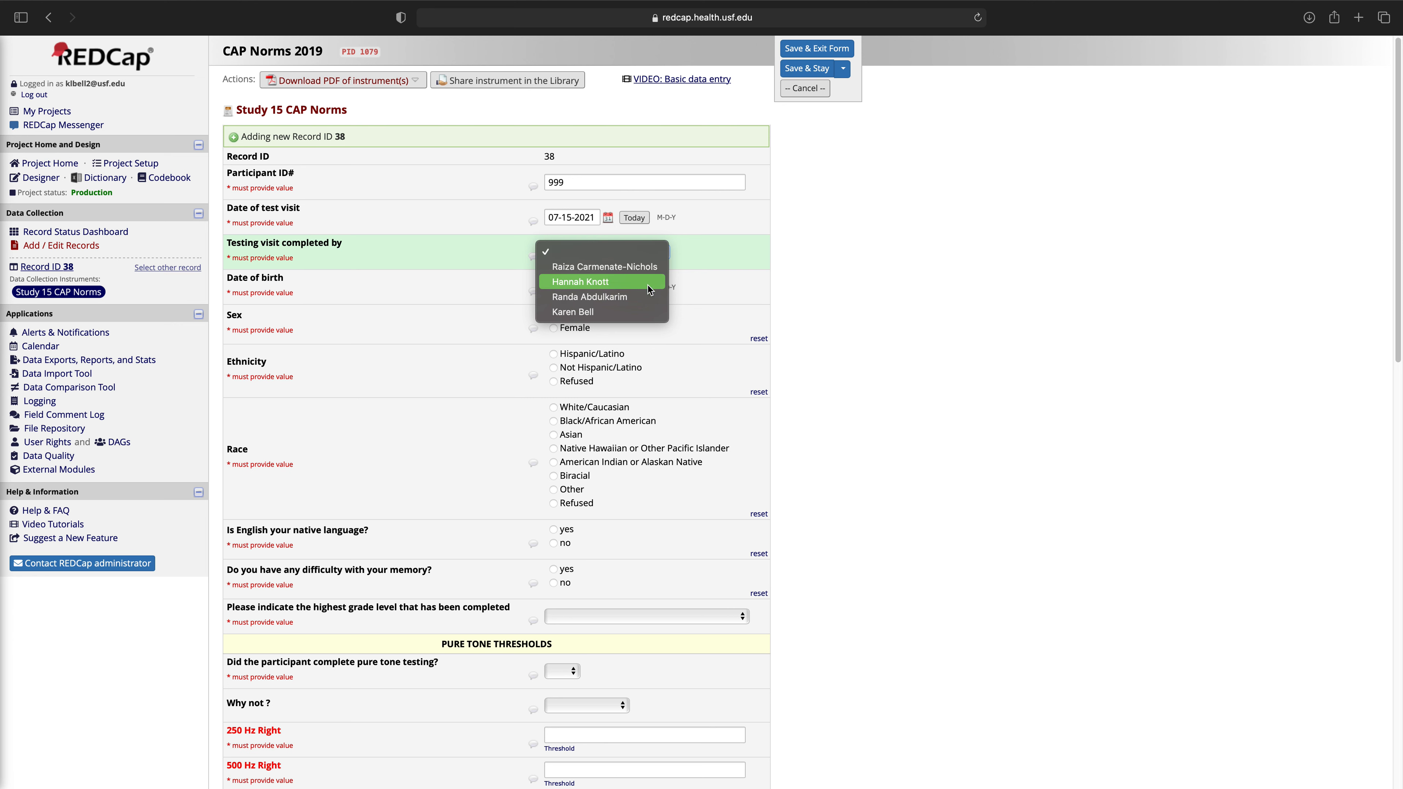
click(646, 313)
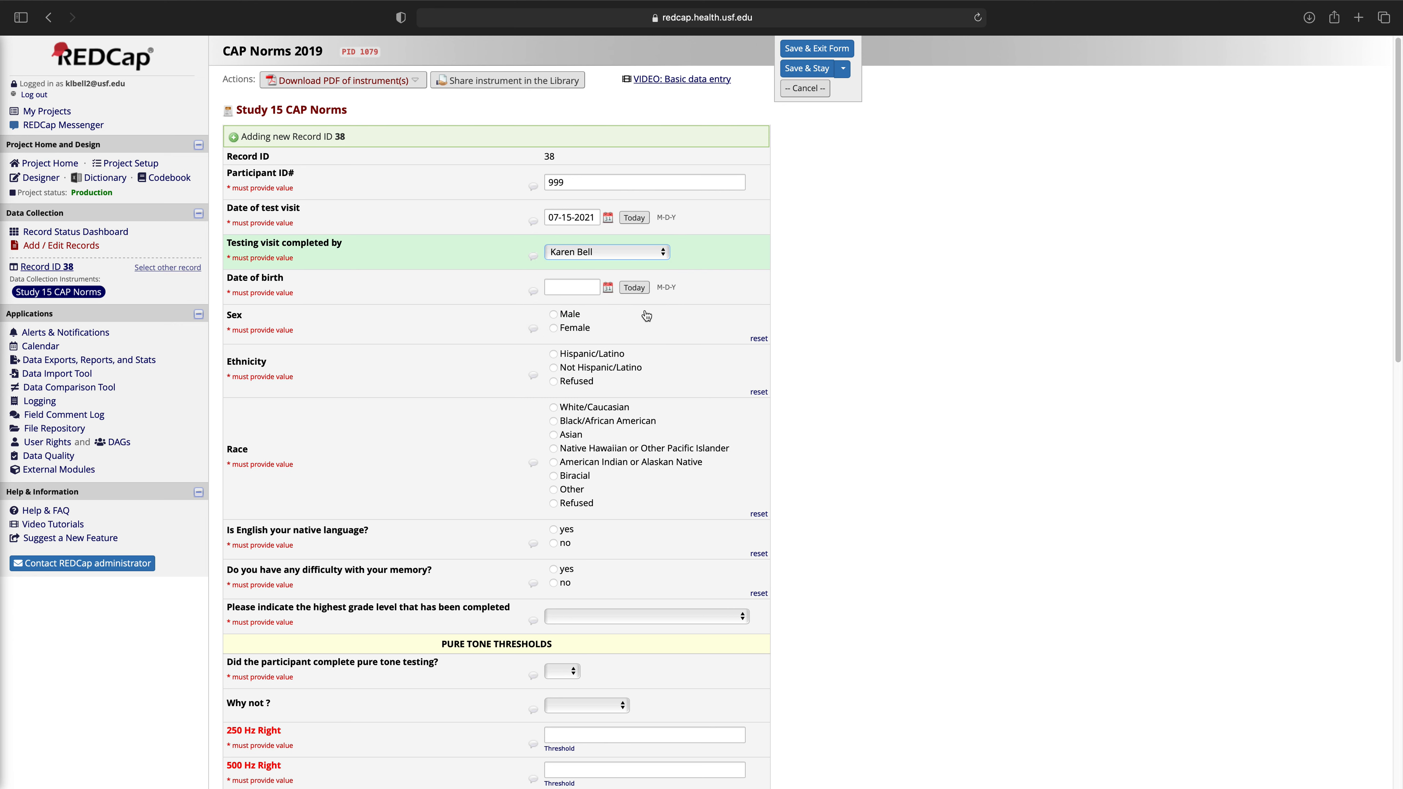
Fill in the date of birth and set sex to Female, ethnicity to Hispanic/Latino and race to Black/African American.
scroll(647, 315, down, 3)
scroll(646, 315, up, 1)
scroll(647, 316, down, 2)
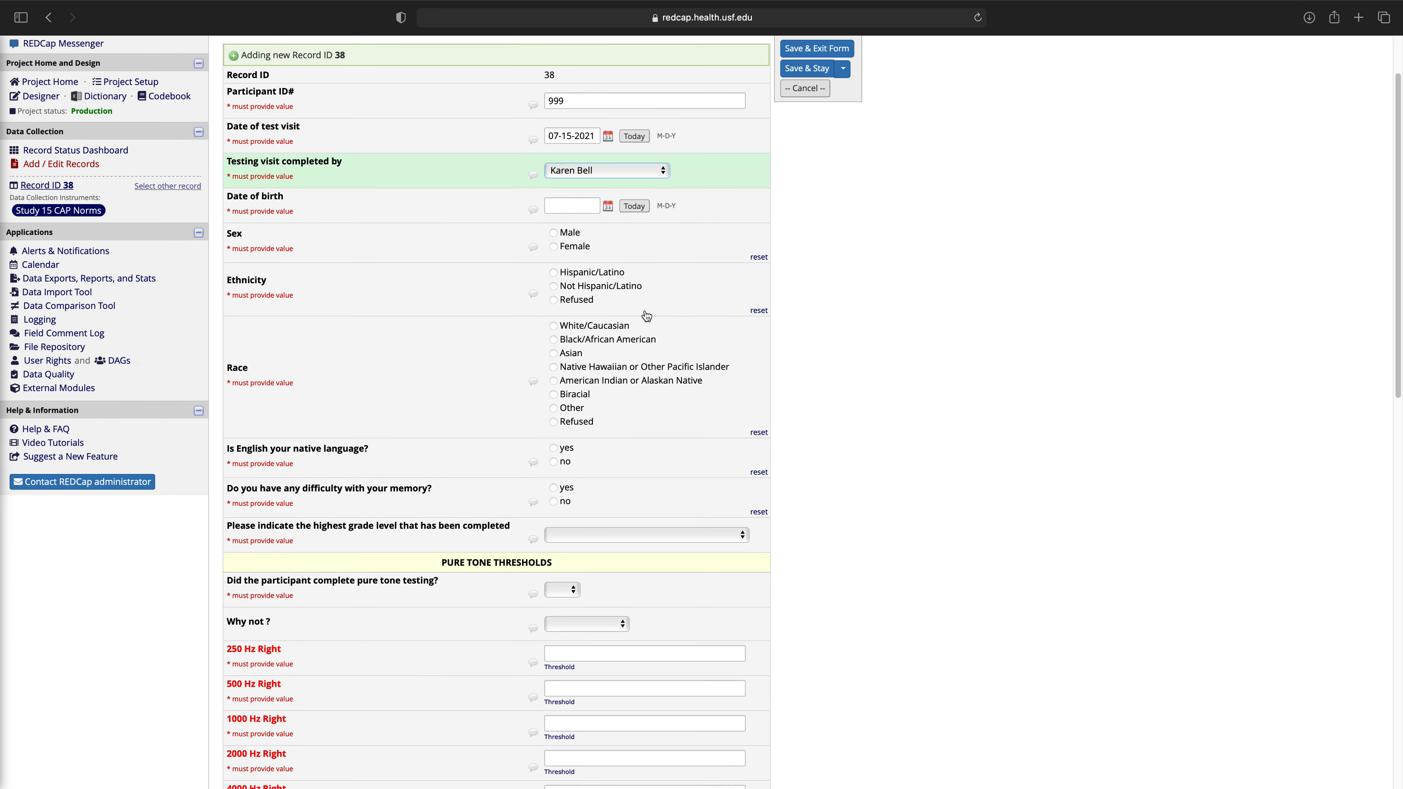
click(625, 213)
click(553, 233)
scroll(691, 256, down, 5)
scroll(659, 256, up, 2)
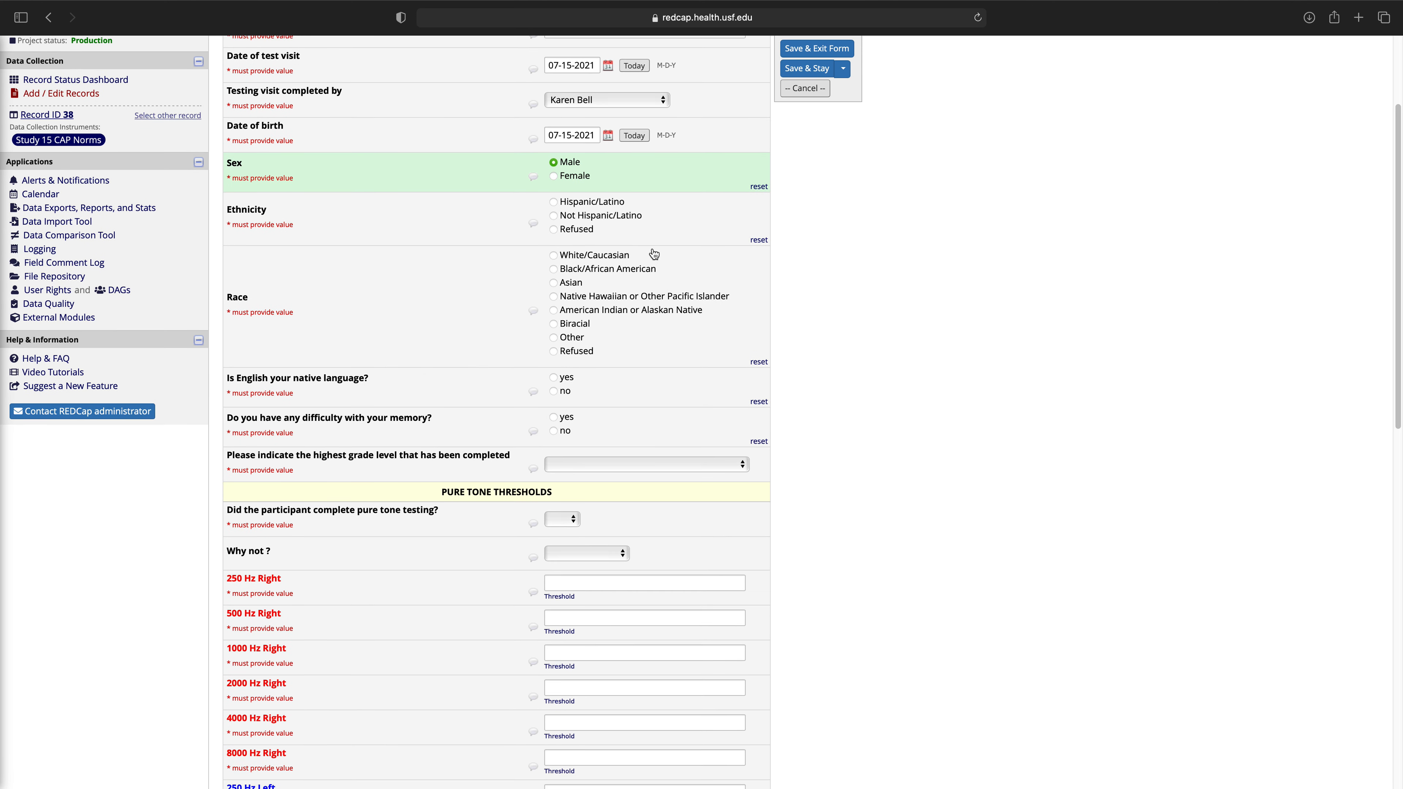
click(556, 179)
click(553, 202)
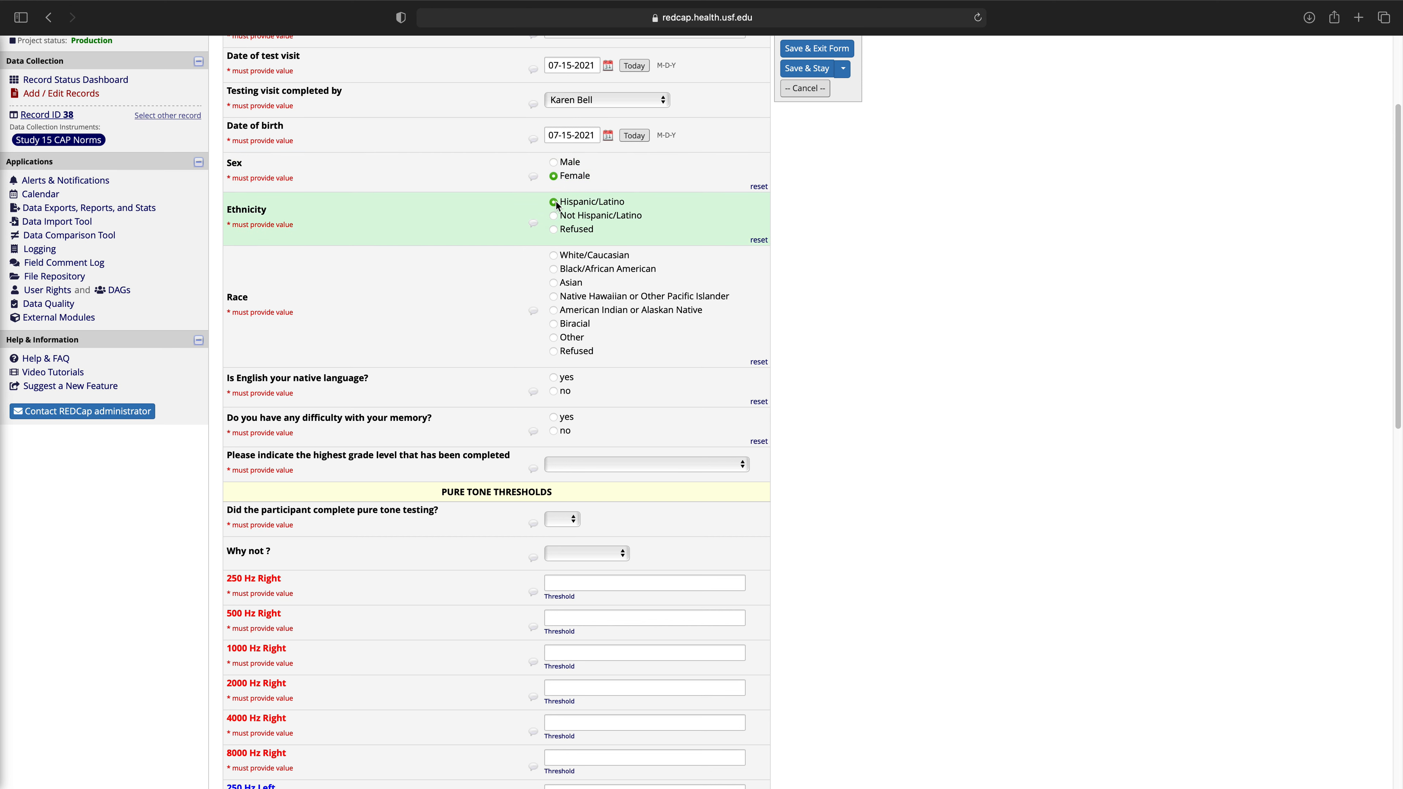
click(553, 270)
Answer yes for native English and no for memory difficulty, and set the highest grade level to Doctorate Degree.
scroll(555, 269, down, 5)
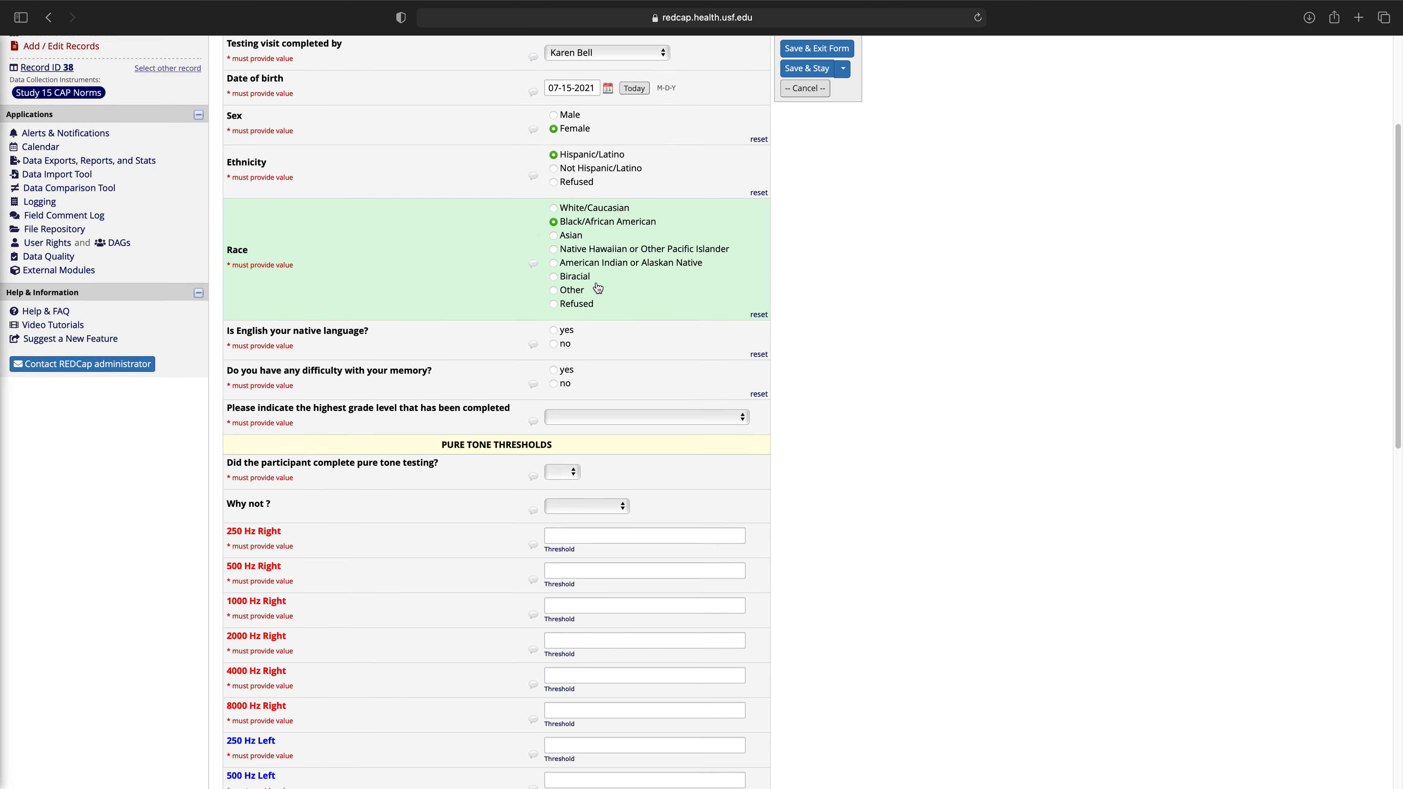
click(554, 225)
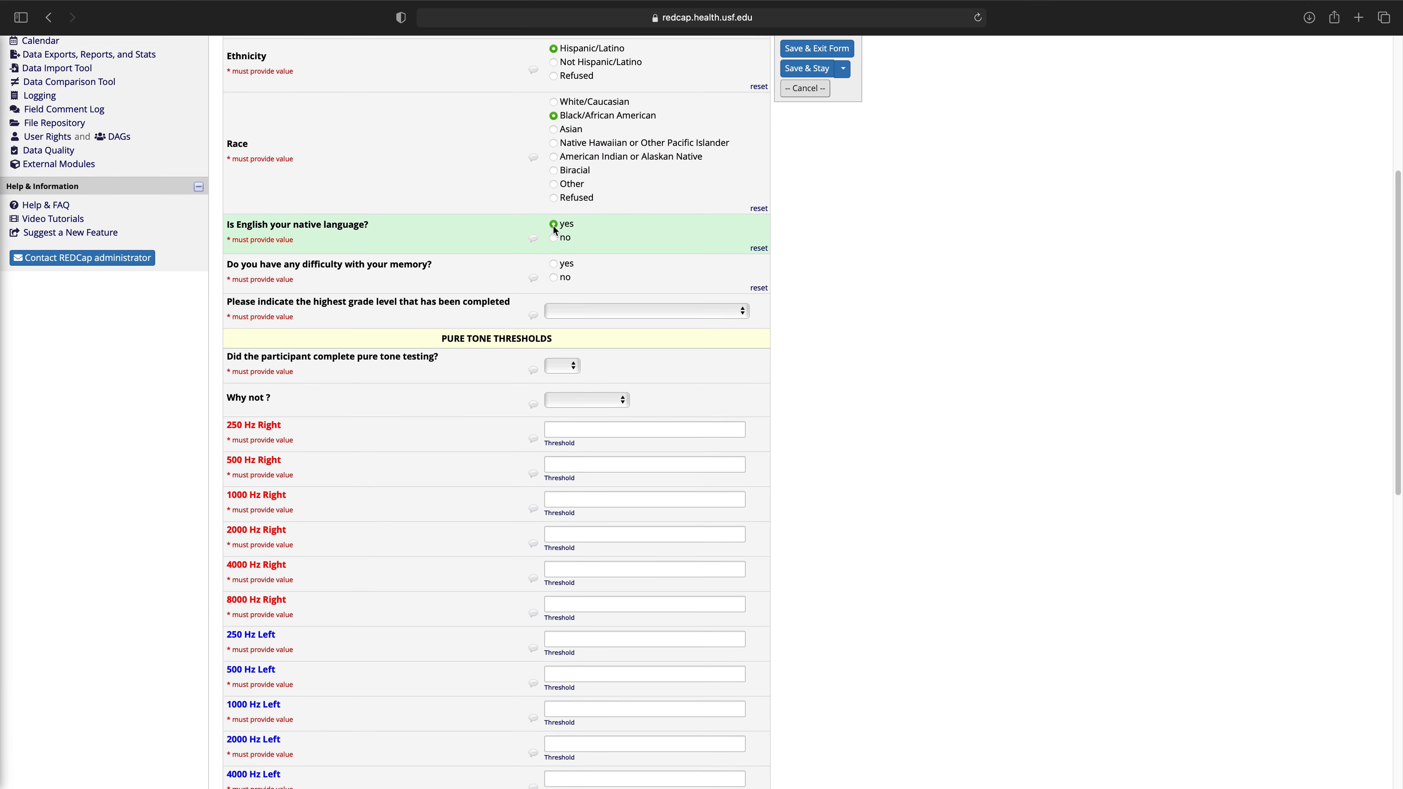
click(553, 277)
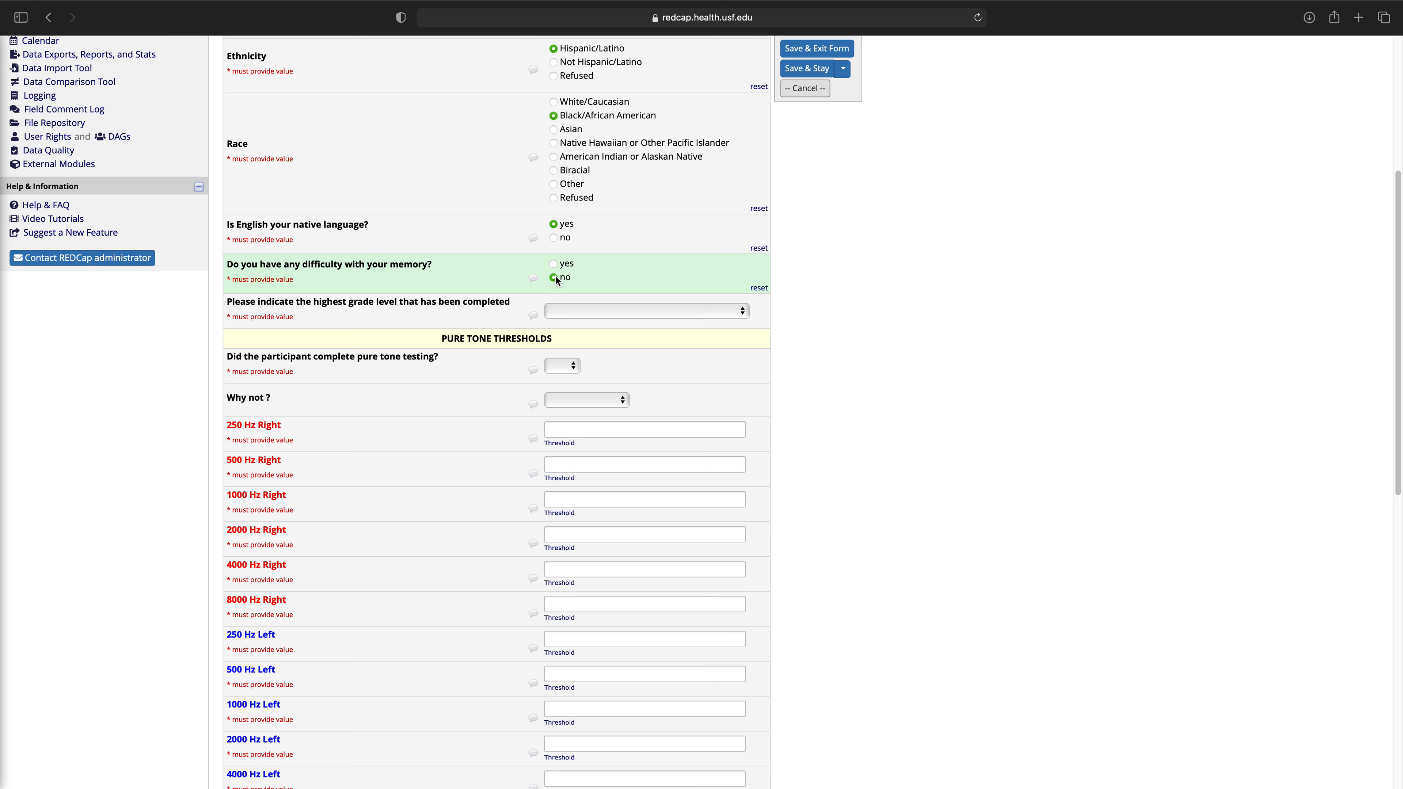
scroll(563, 298, up, 1)
click(574, 319)
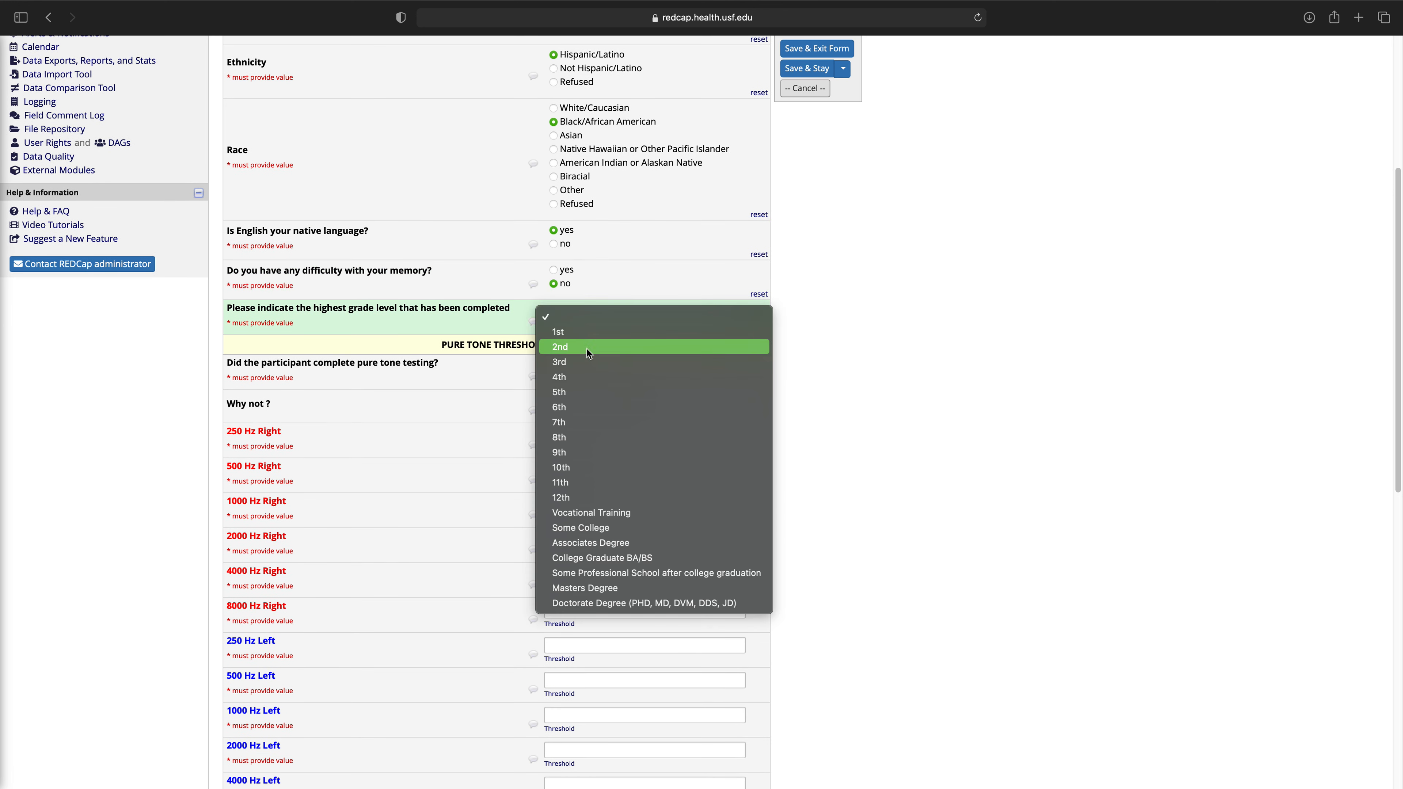
click(645, 603)
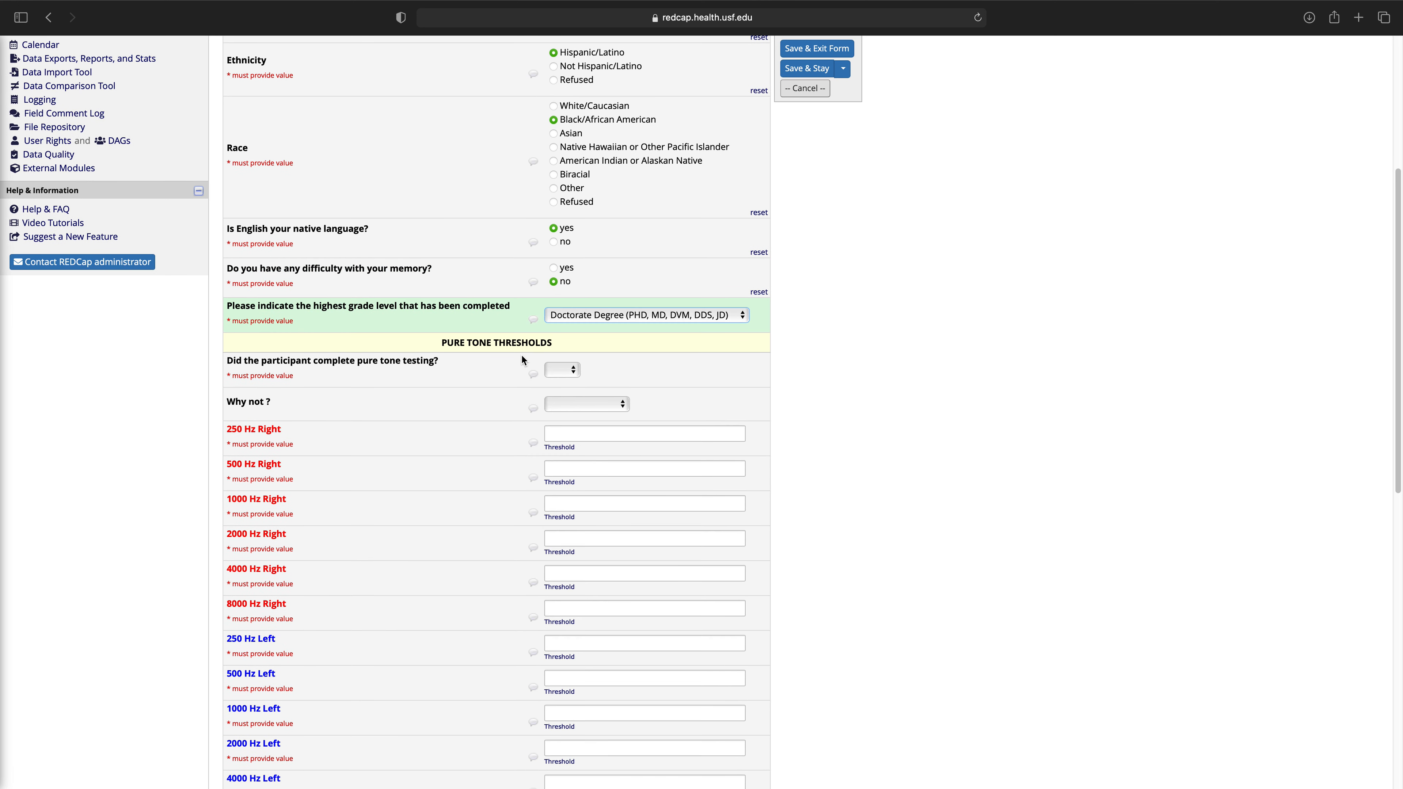
Answer Yes to whether the participant completed pure tone testing.
scroll(553, 360, down, 1)
click(573, 361)
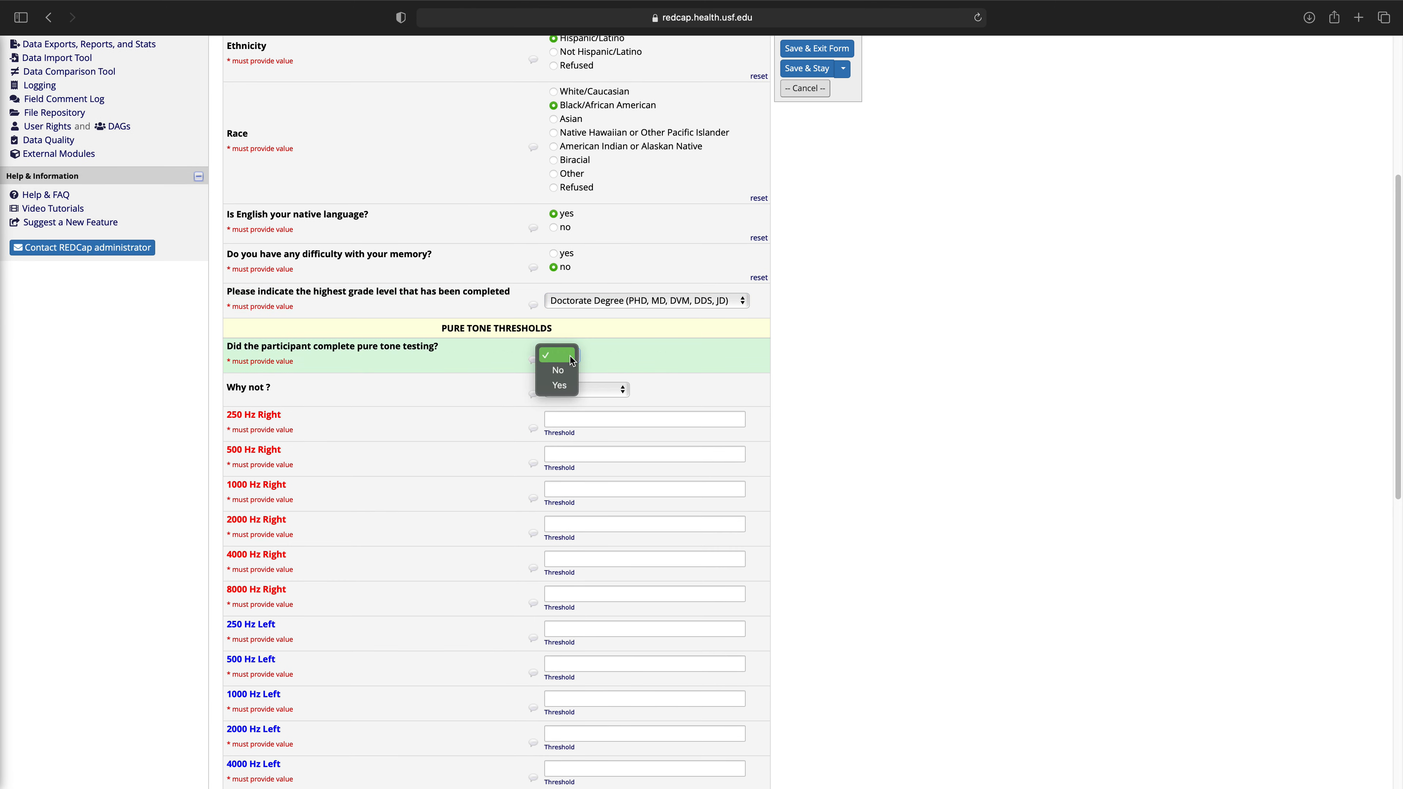
click(558, 386)
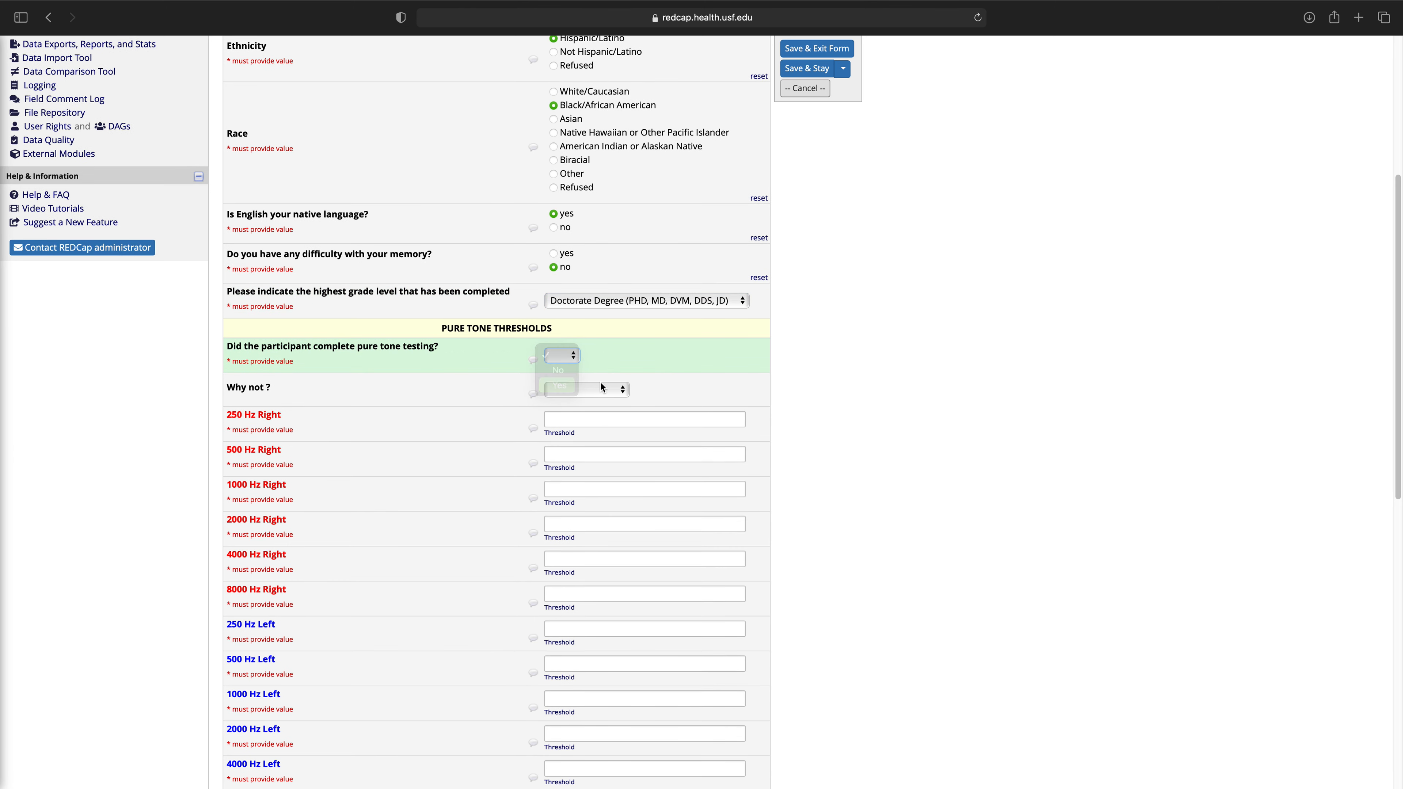
Set all six right-ear pure tone thresholds, from 250 Hz to 8000 Hz, to 20.
scroll(607, 359, down, 5)
click(647, 256)
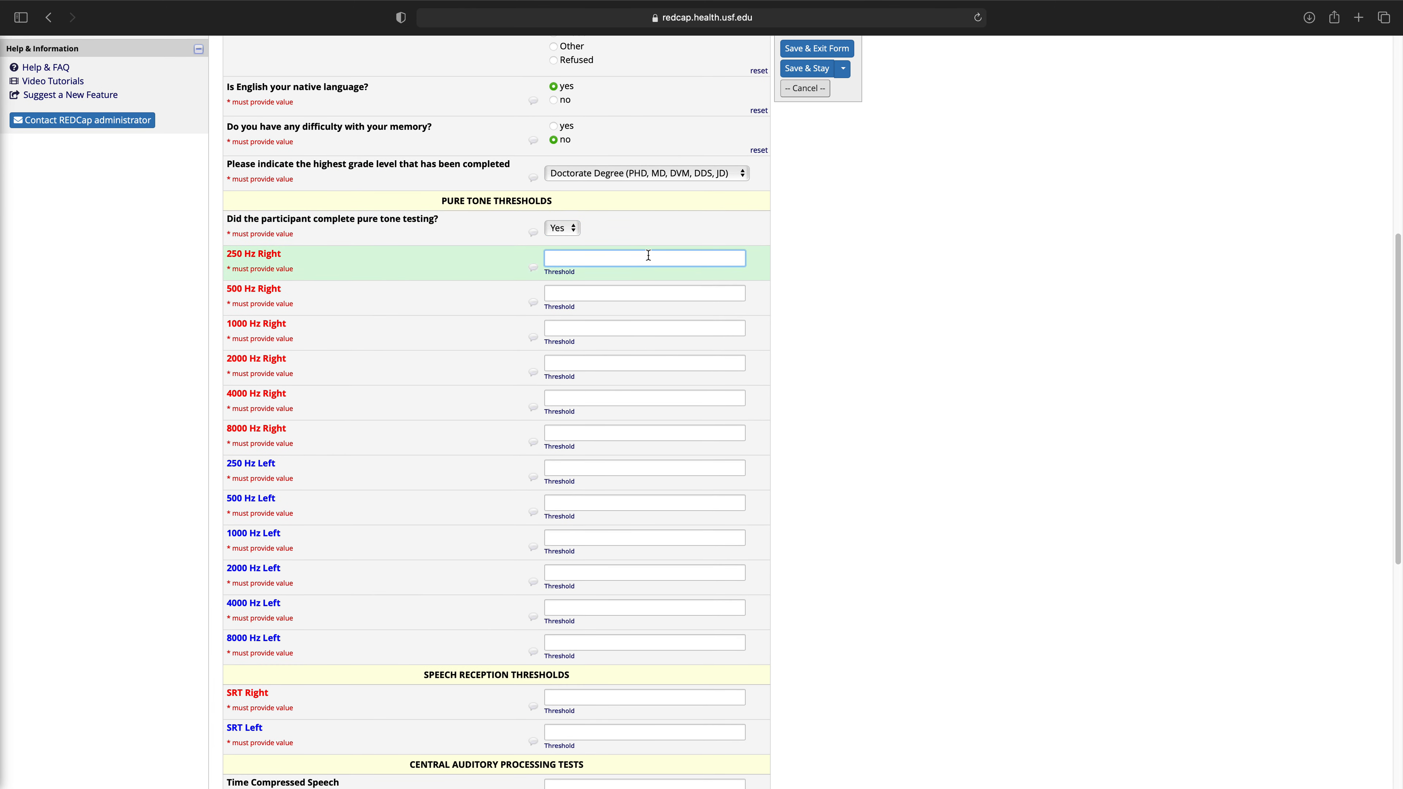
text(20)
key(Tab)
text(20)
key(Tab)
text(20)
key(Tab)
text(20)
key(Tab)
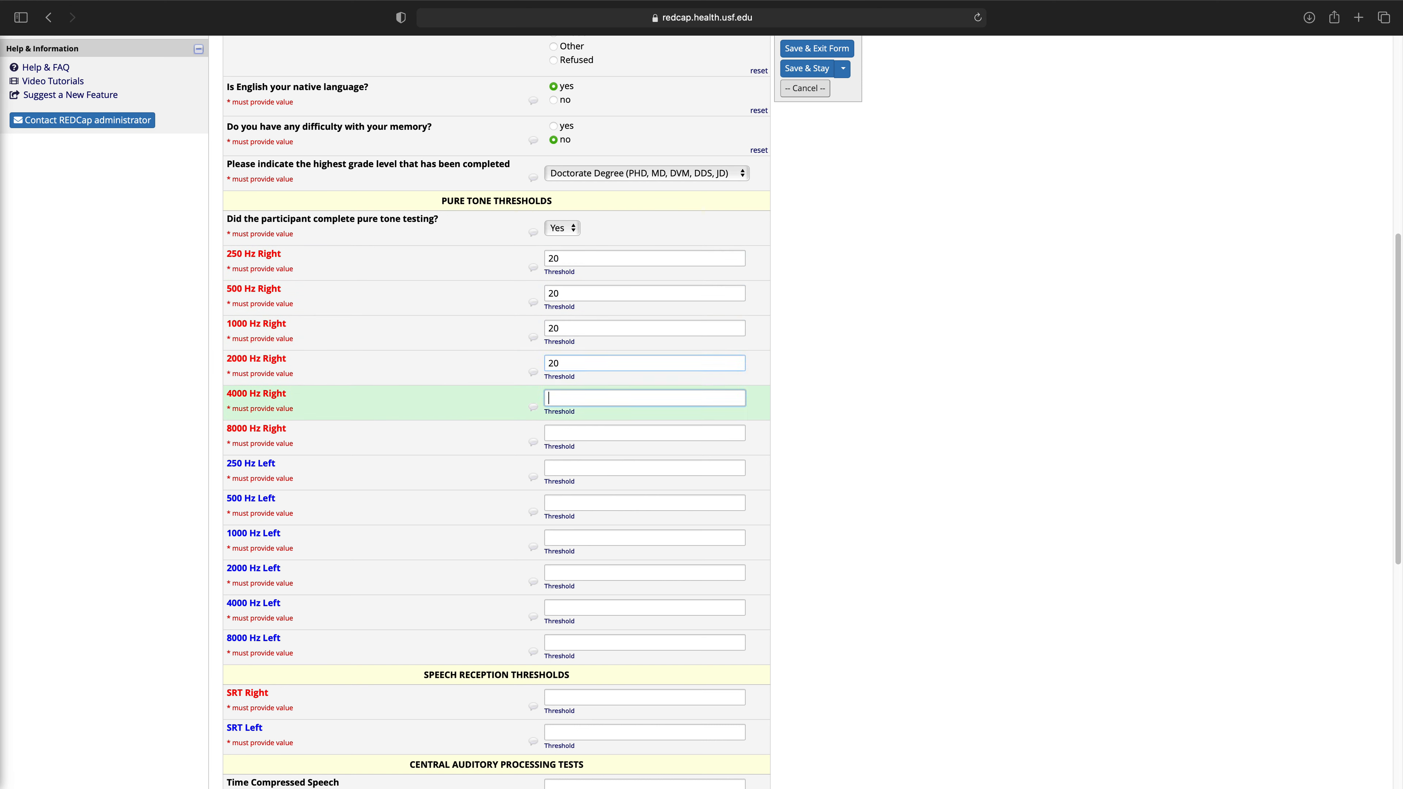
text(20)
key(Tab)
text(20)
Set all six left-ear pure tone thresholds, from 250 Hz to 8000 Hz, to 20.
key(Tab)
text(20)
key(Tab)
text(20)
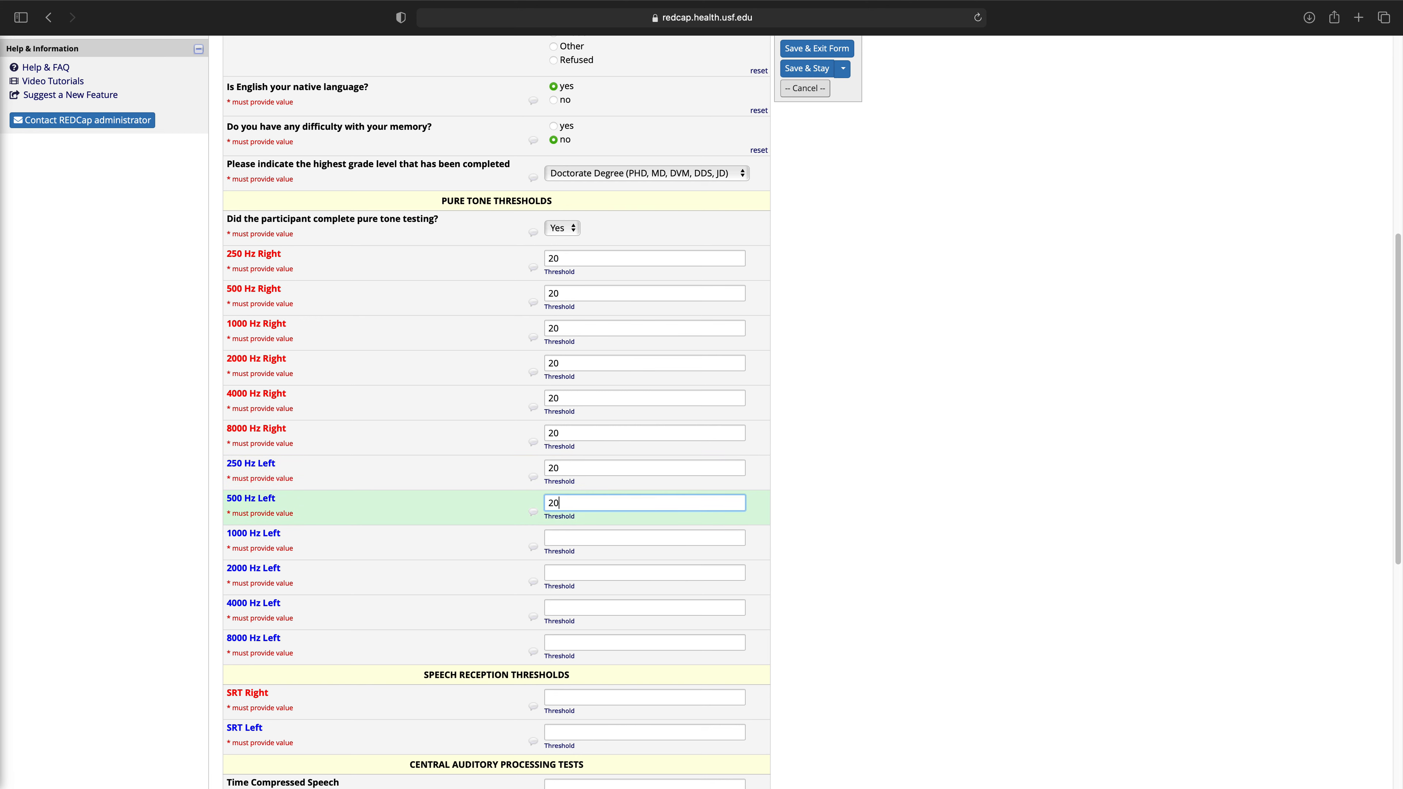
key(Tab)
text(20)
key(Tab)
text(20)
key(Tab)
text(20)
key(Tab)
text(20)
key(Tab)
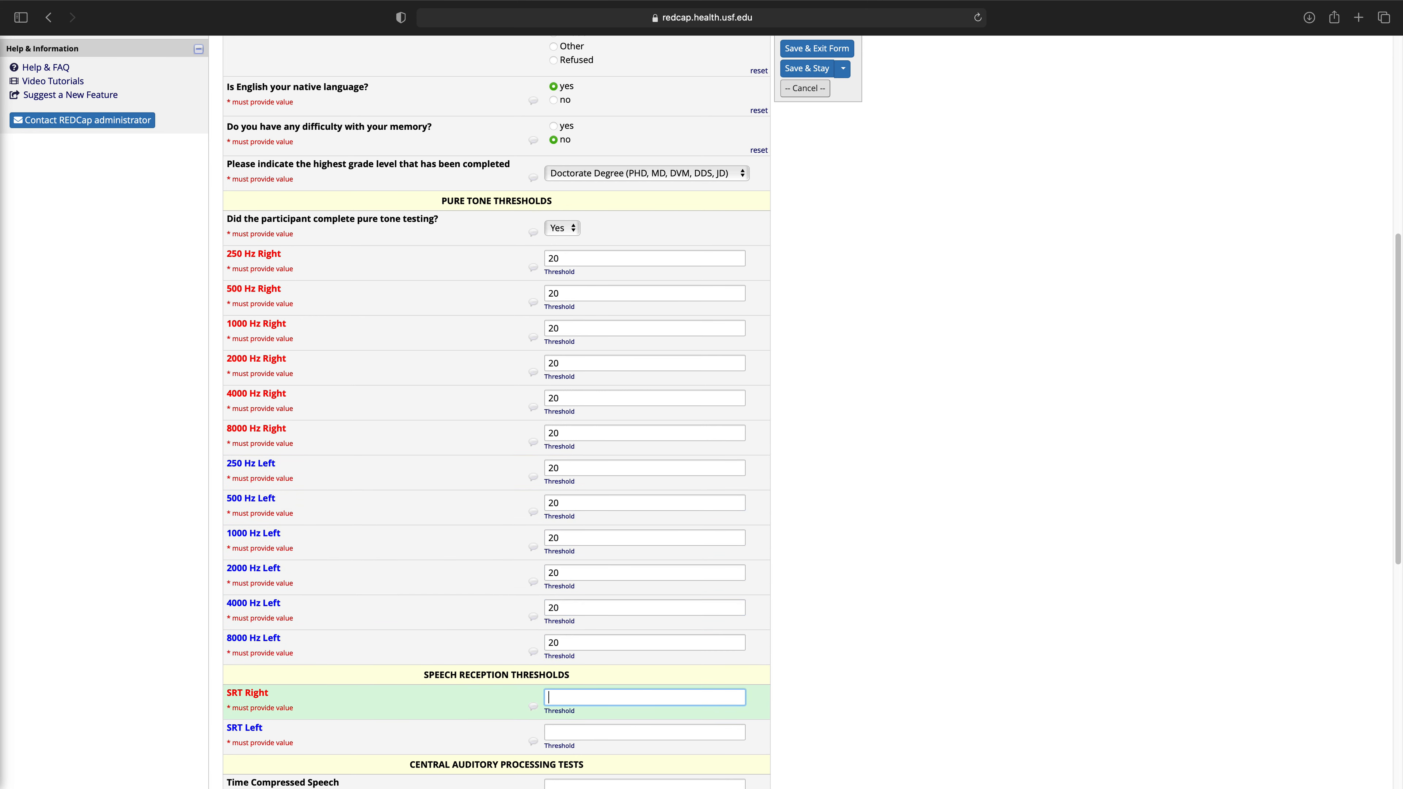
Set the right and left speech reception thresholds to 20 and the Time Compressed Speech score to 50.
scroll(497, 415, down, 6)
text(20)
key(Tab)
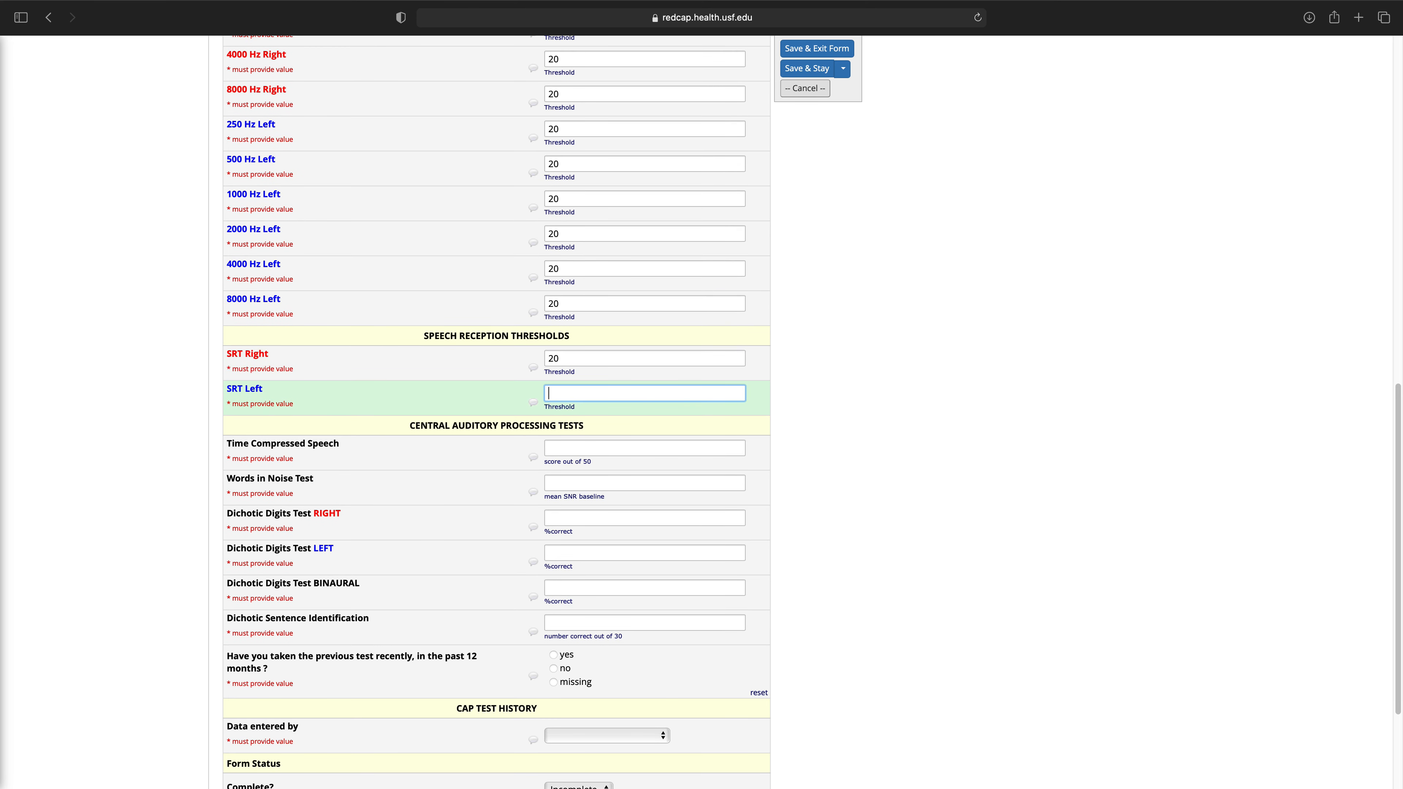
text(20)
key(Tab)
scroll(498, 414, down, 2)
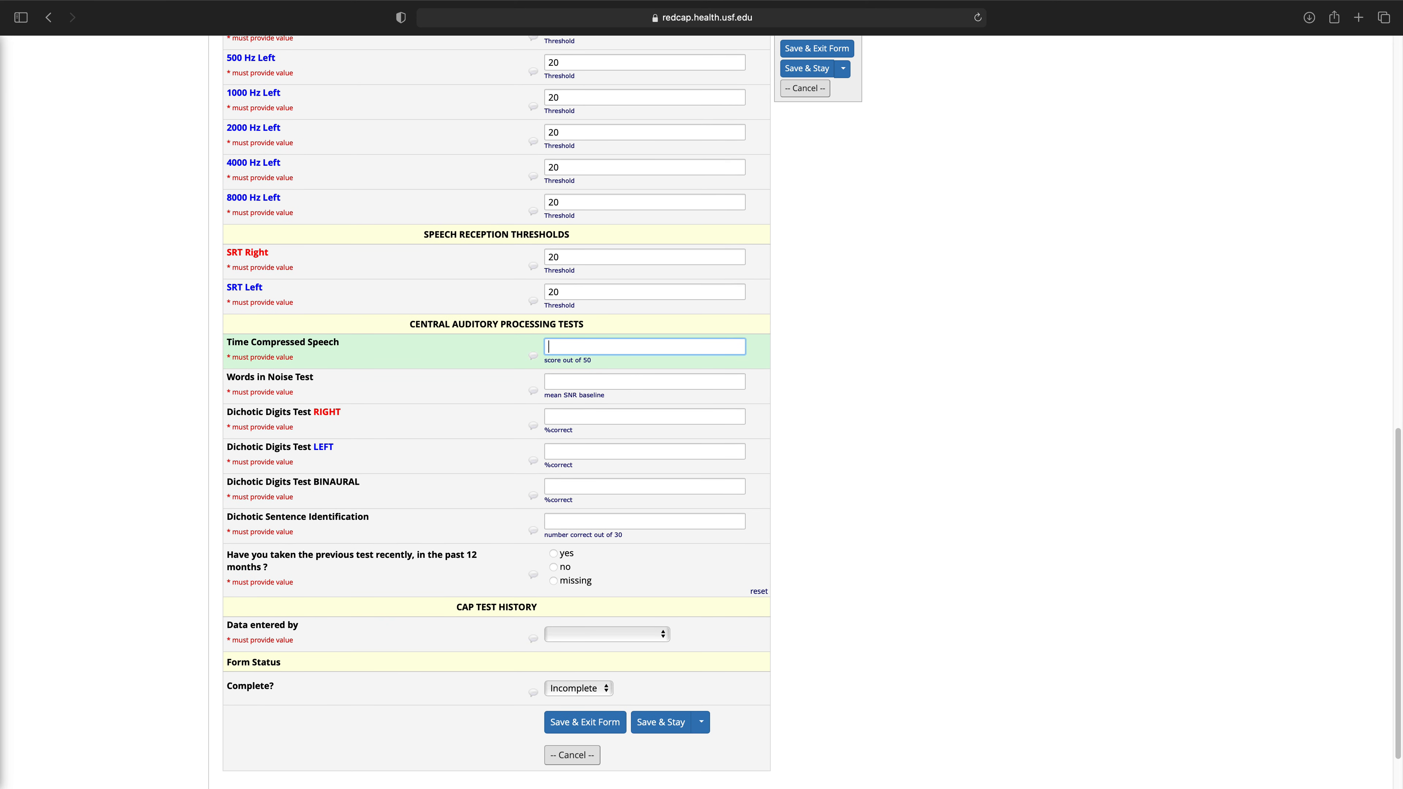
text(50)
key(Tab)
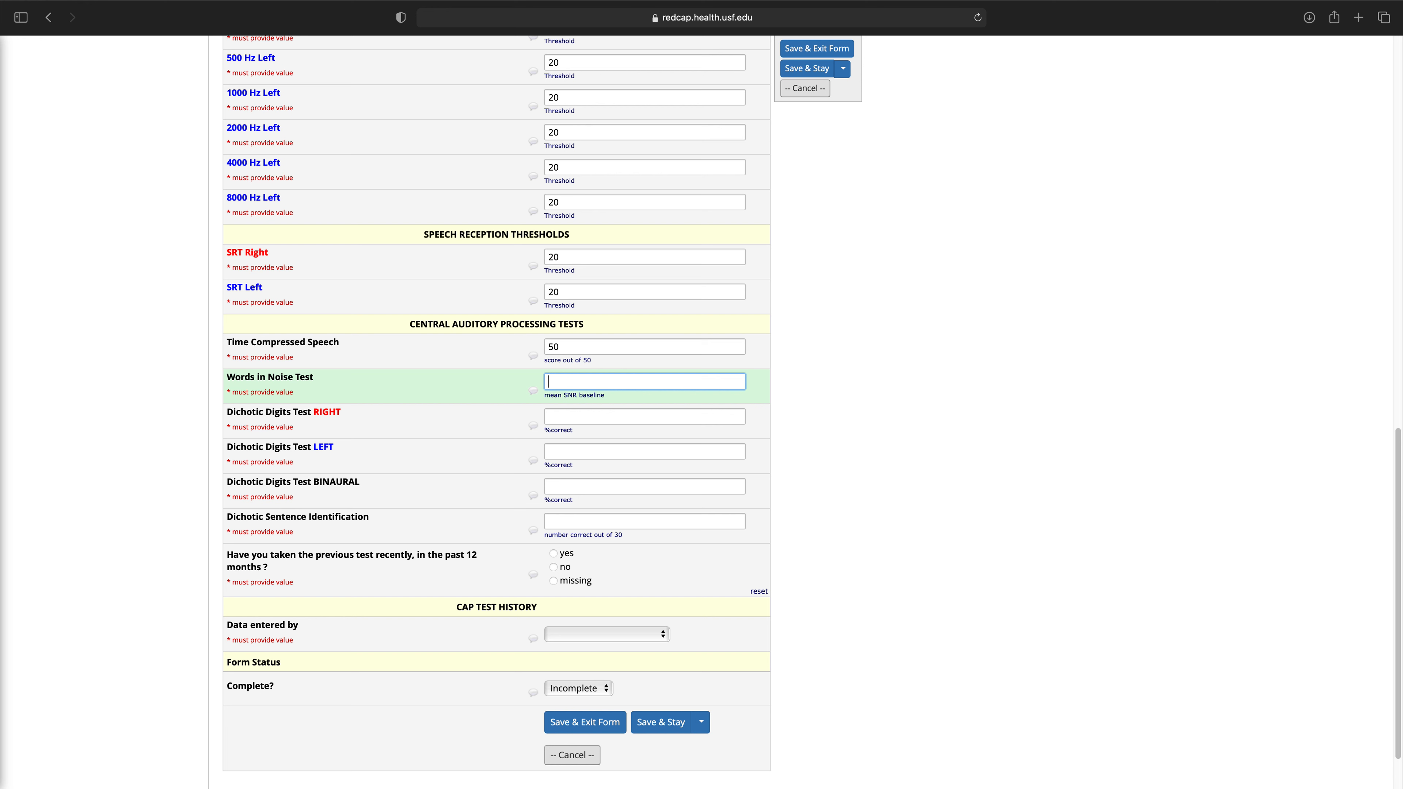
Try to enter 0 as the Words in Noise Test score.
text(0)
key(Tab)
click(830, 458)
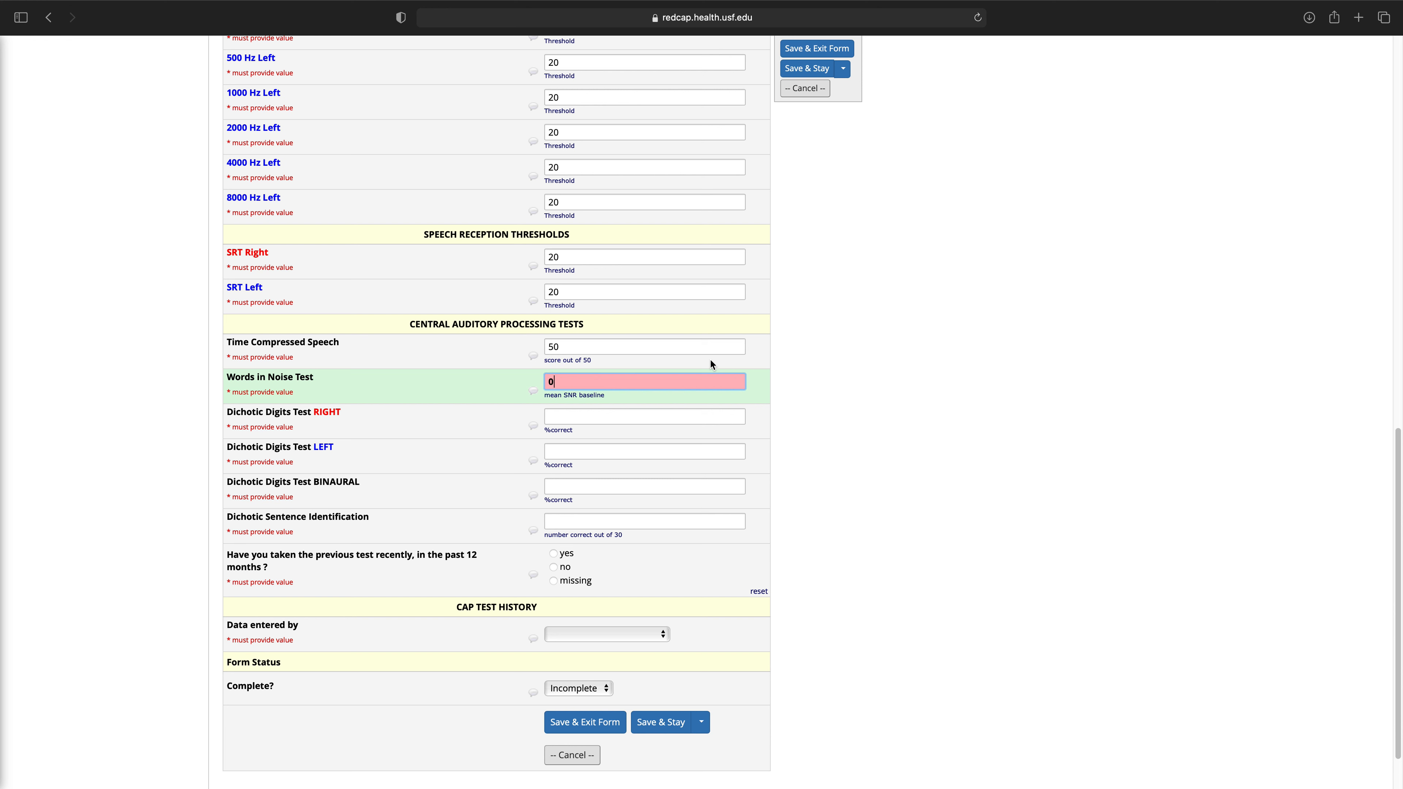
key(BackSpace)
text(8)
key(Tab)
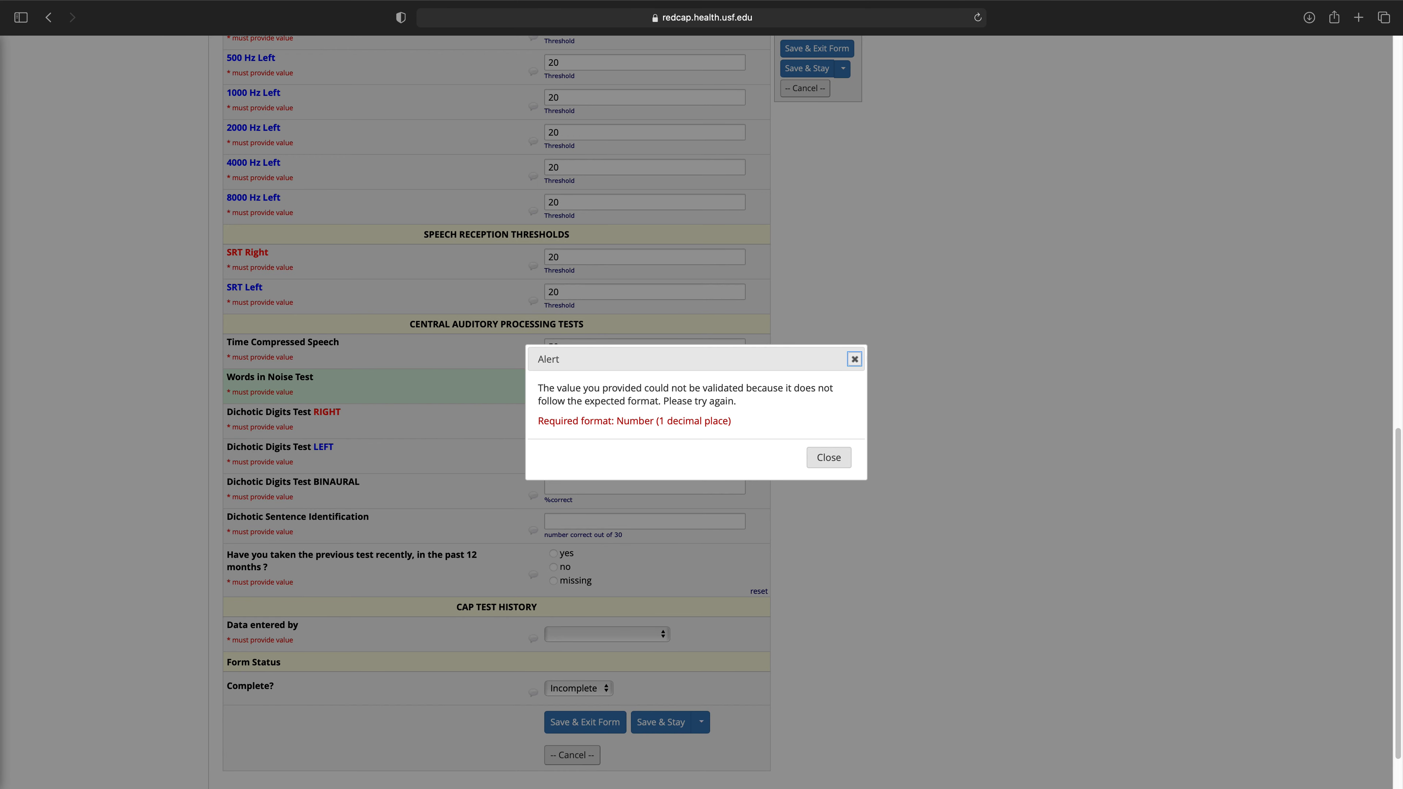
click(828, 457)
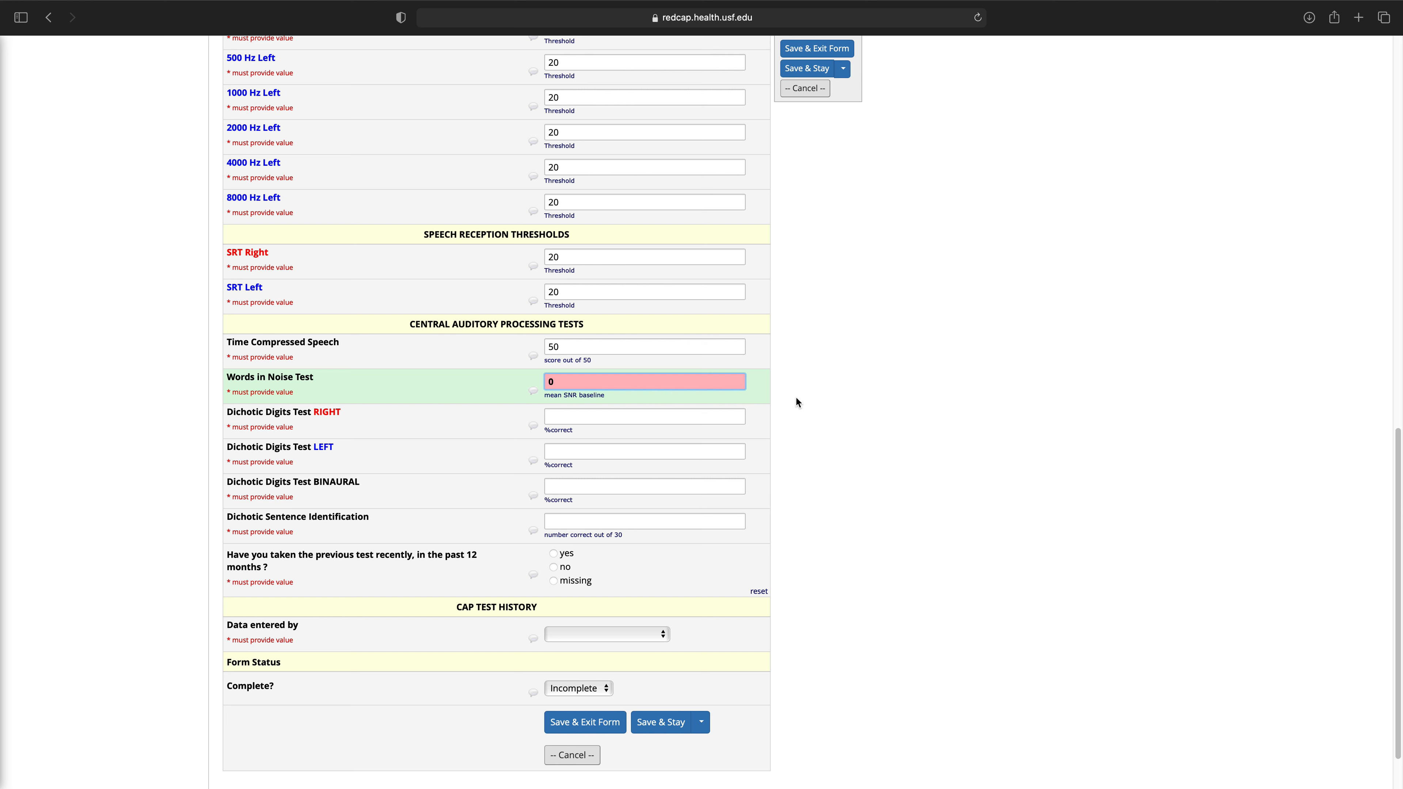
Set the Words in Noise Test mean SNR baseline to 7.0.
key(BackSpace)
text(7.0)
key(Tab)
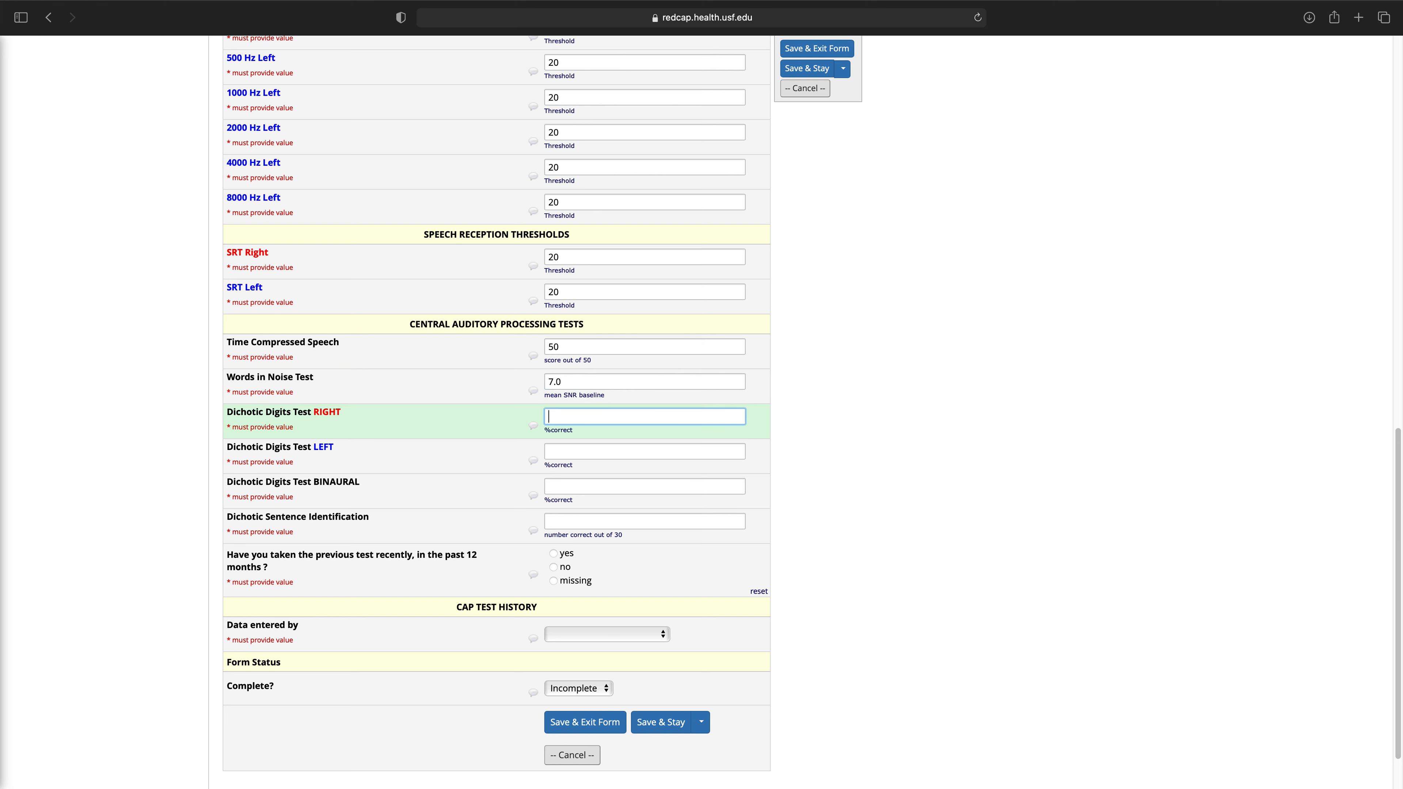
Set the right, left and binaural Dichotic Digits Test scores to 100 and Dichotic Sentence Identification to 30.
text(100)
key(Tab)
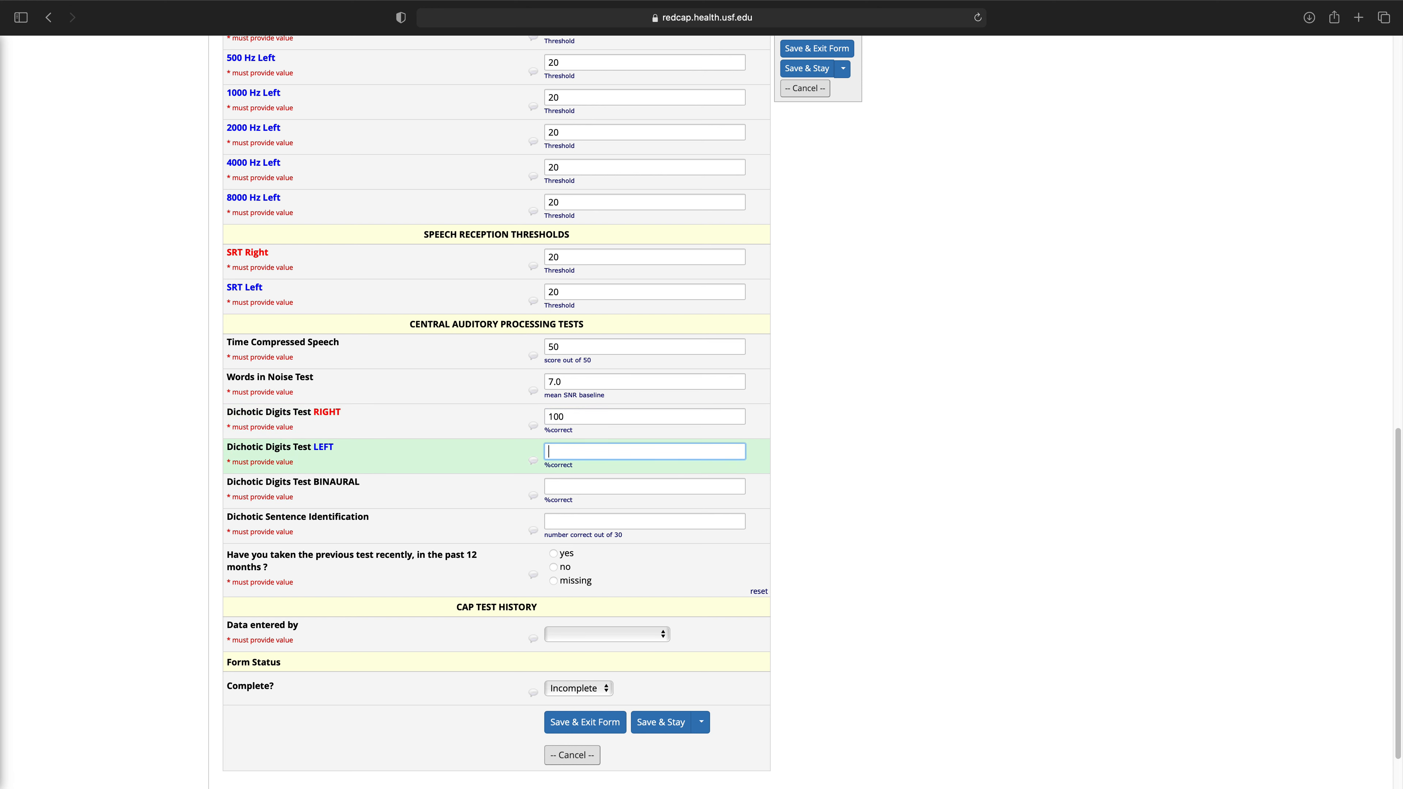
text(100)
key(Tab)
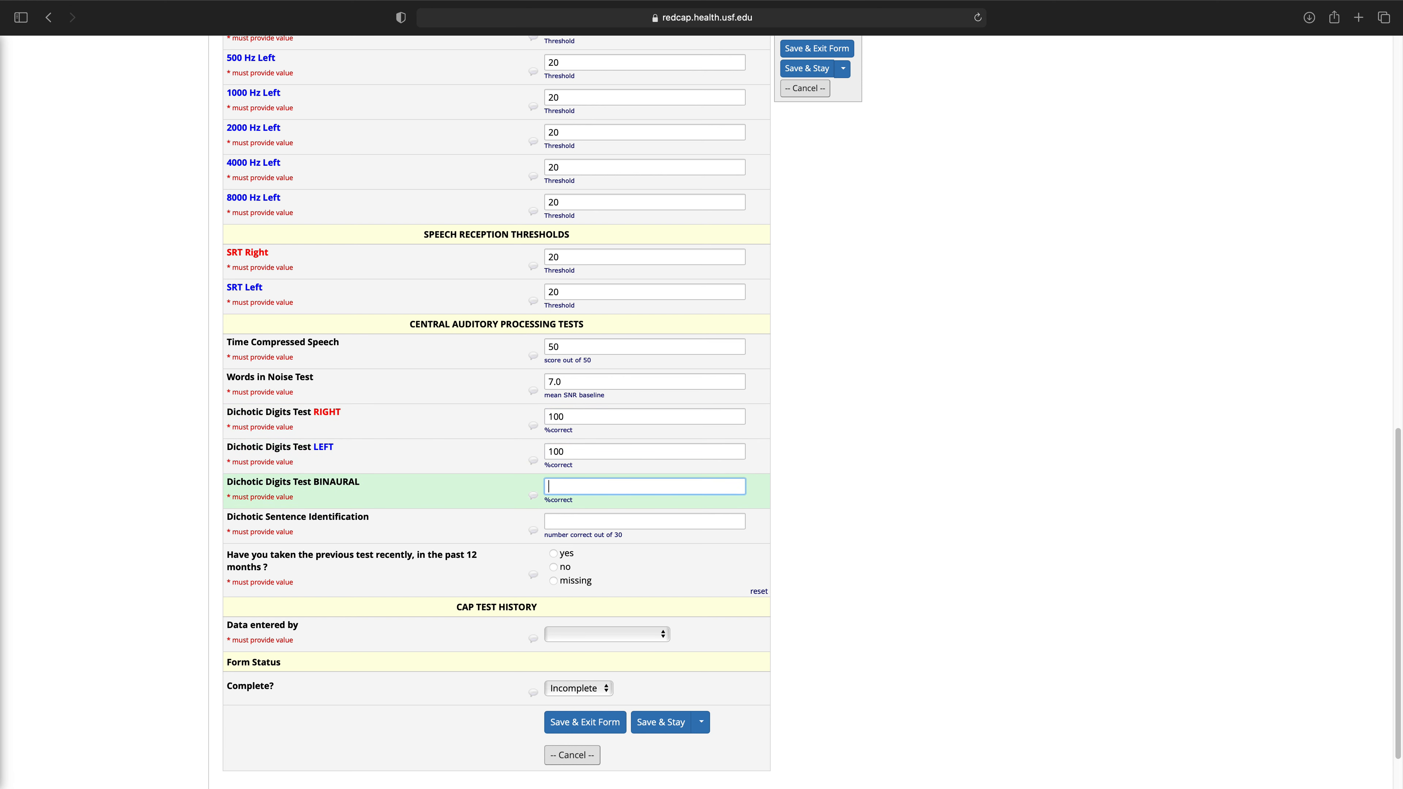
scroll(796, 396, down, 2)
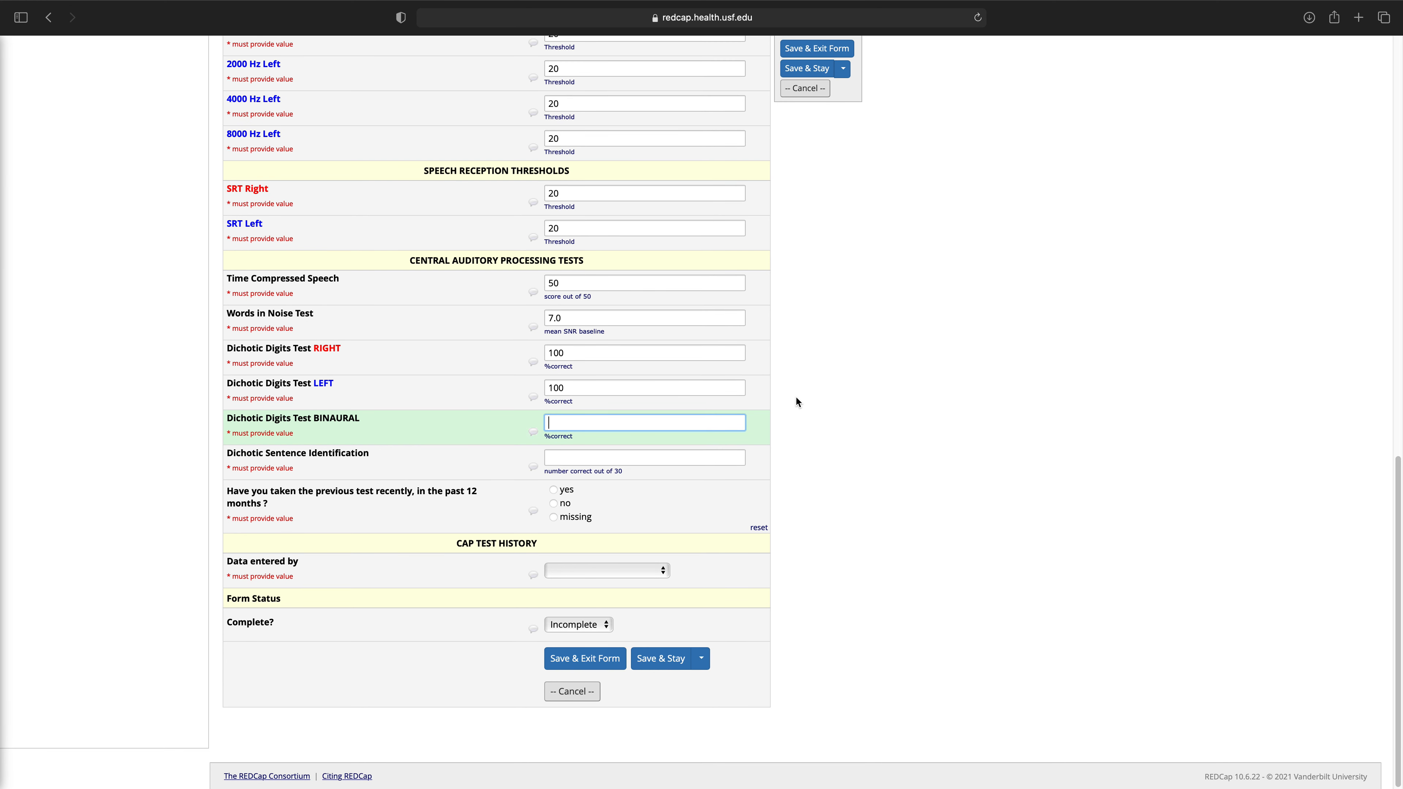
text(100)
key(Tab)
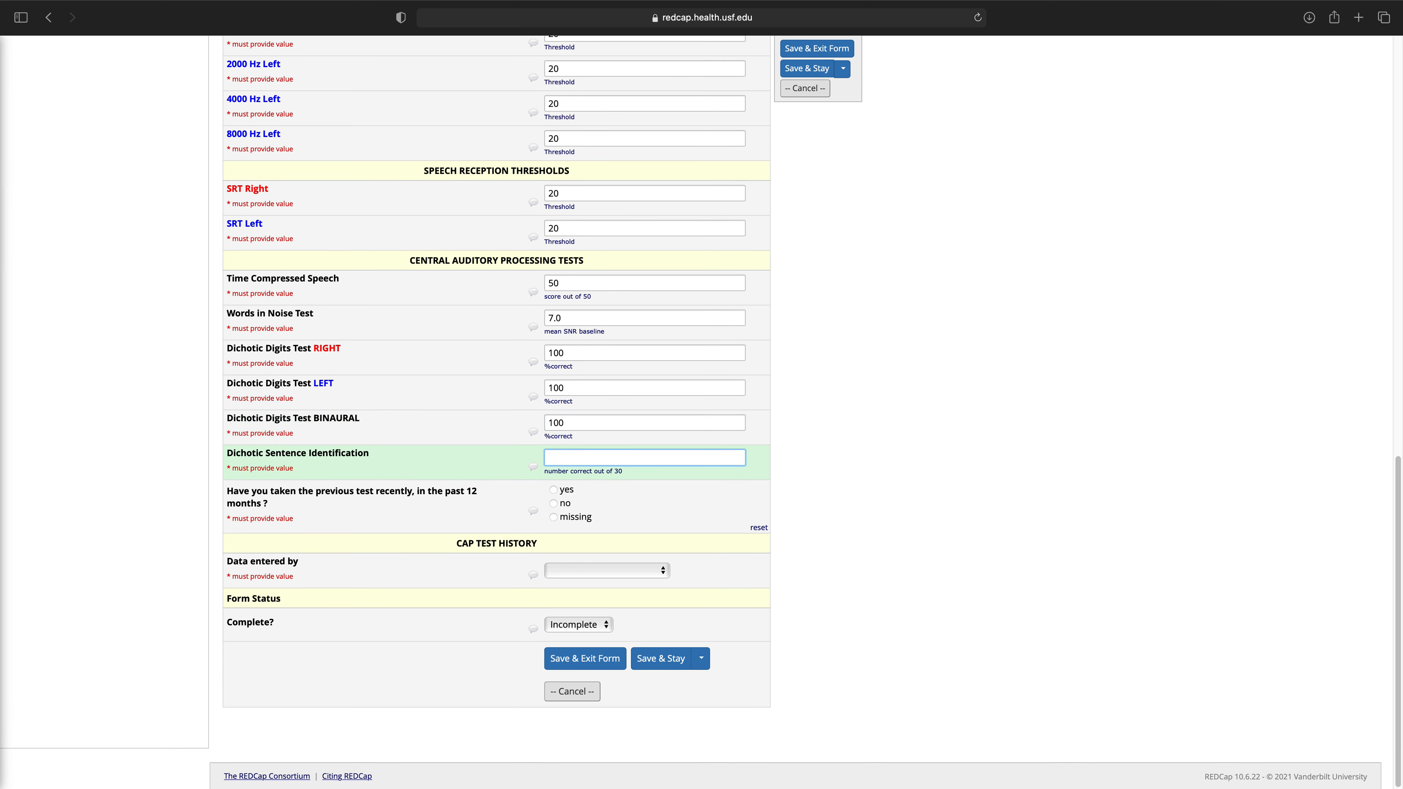
text(30)
key(Tab)
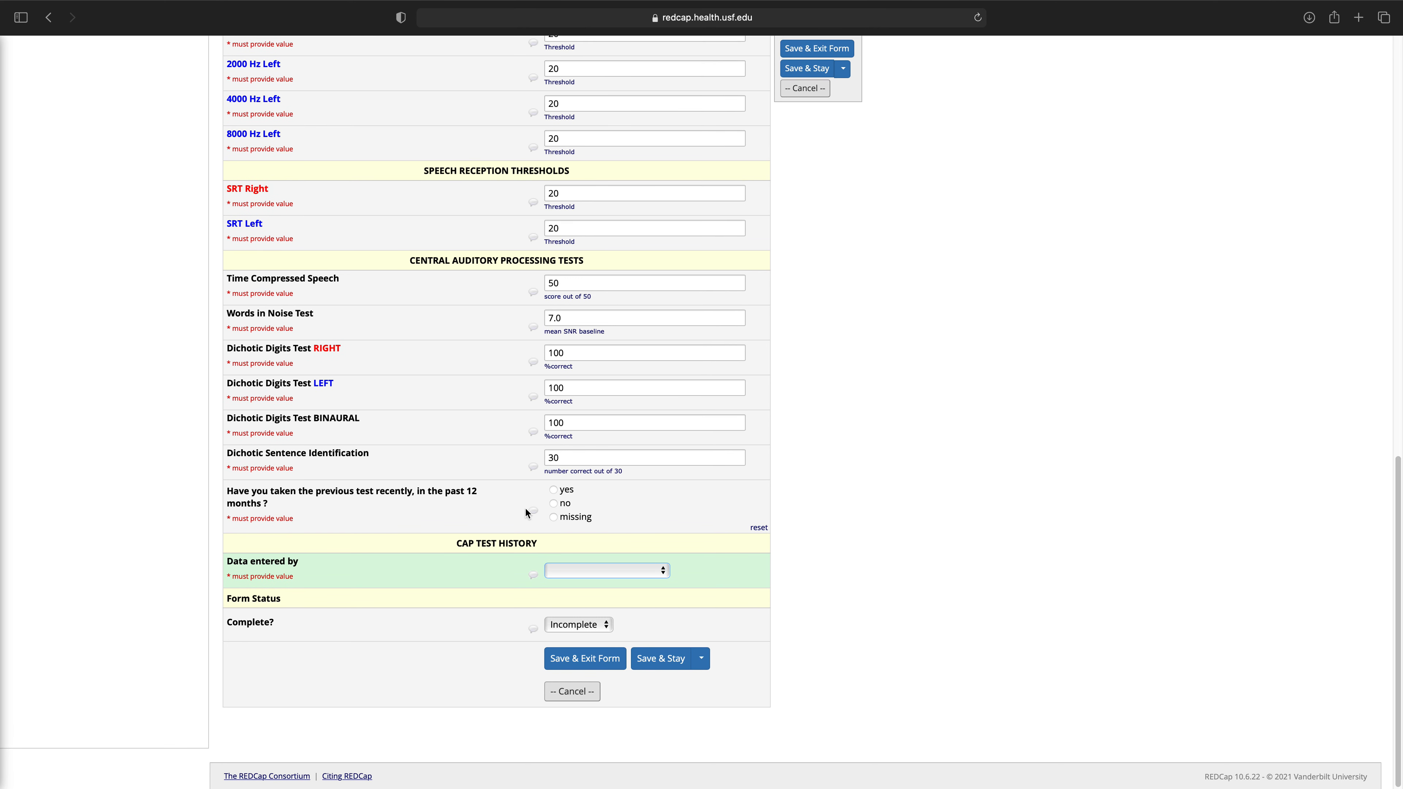
Answer no to having taken the previous test in the past 12 months and select the staff member who entered the data.
click(553, 503)
scroll(859, 517, down, 1)
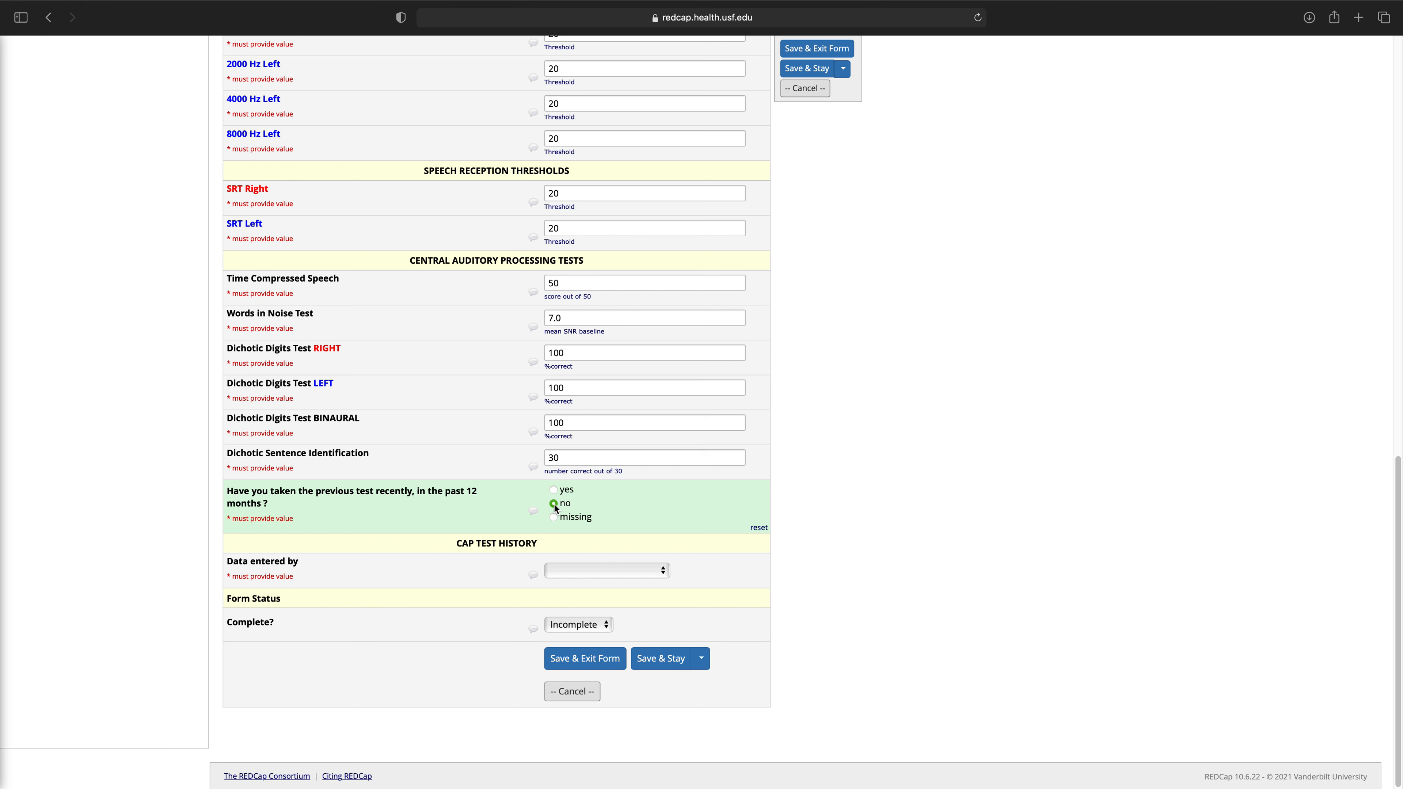
click(617, 571)
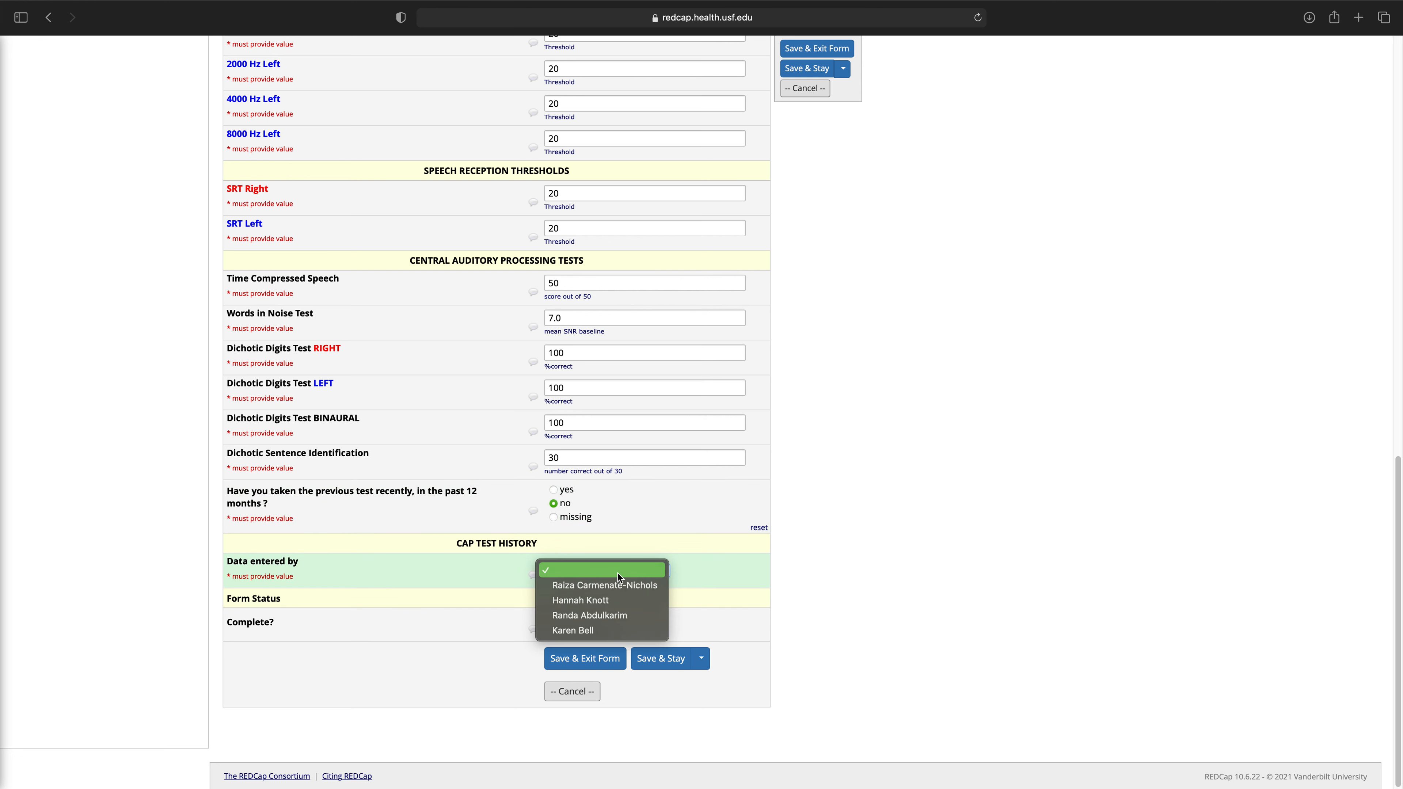
click(619, 630)
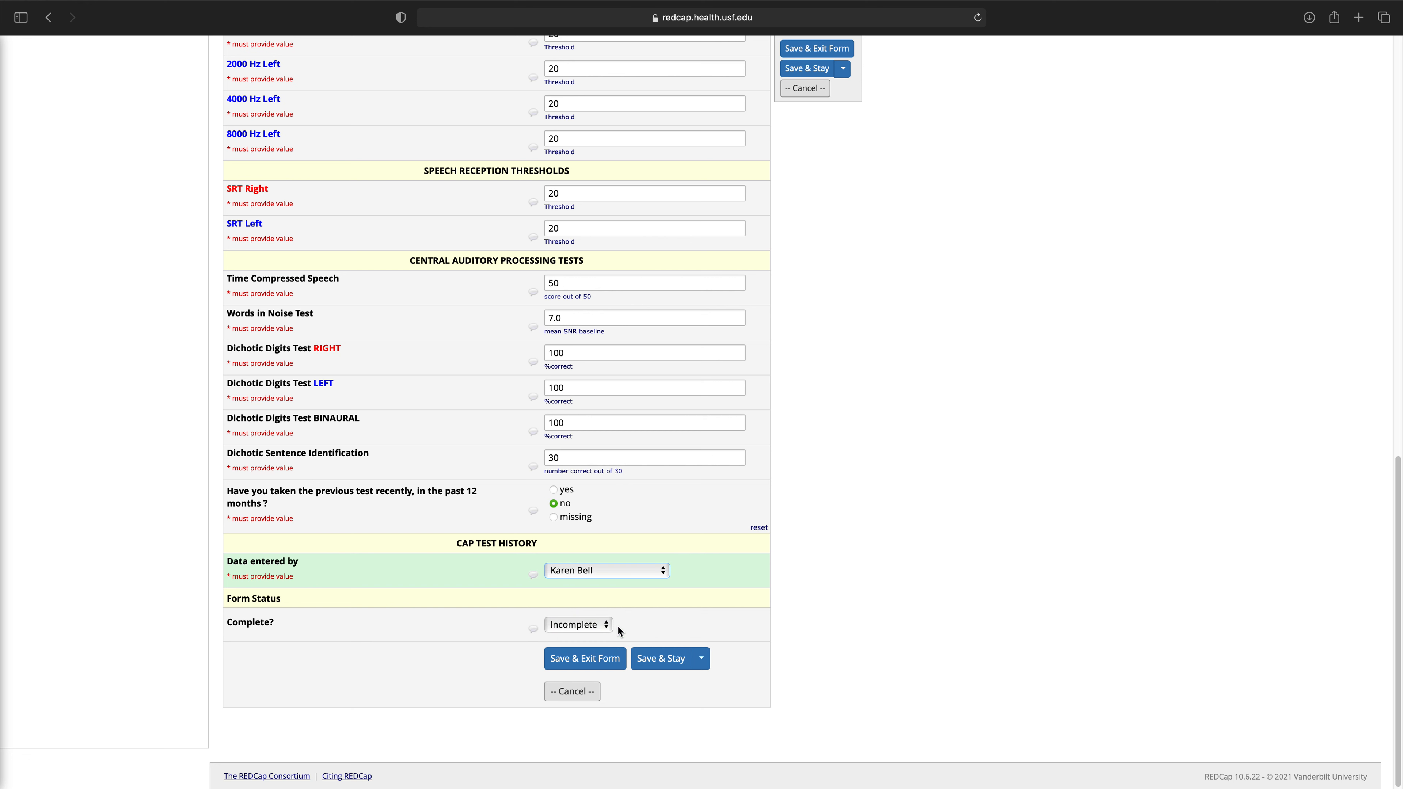
Set the form's completion status to Unverified and save the record while staying on the form.
click(582, 626)
click(584, 639)
click(648, 666)
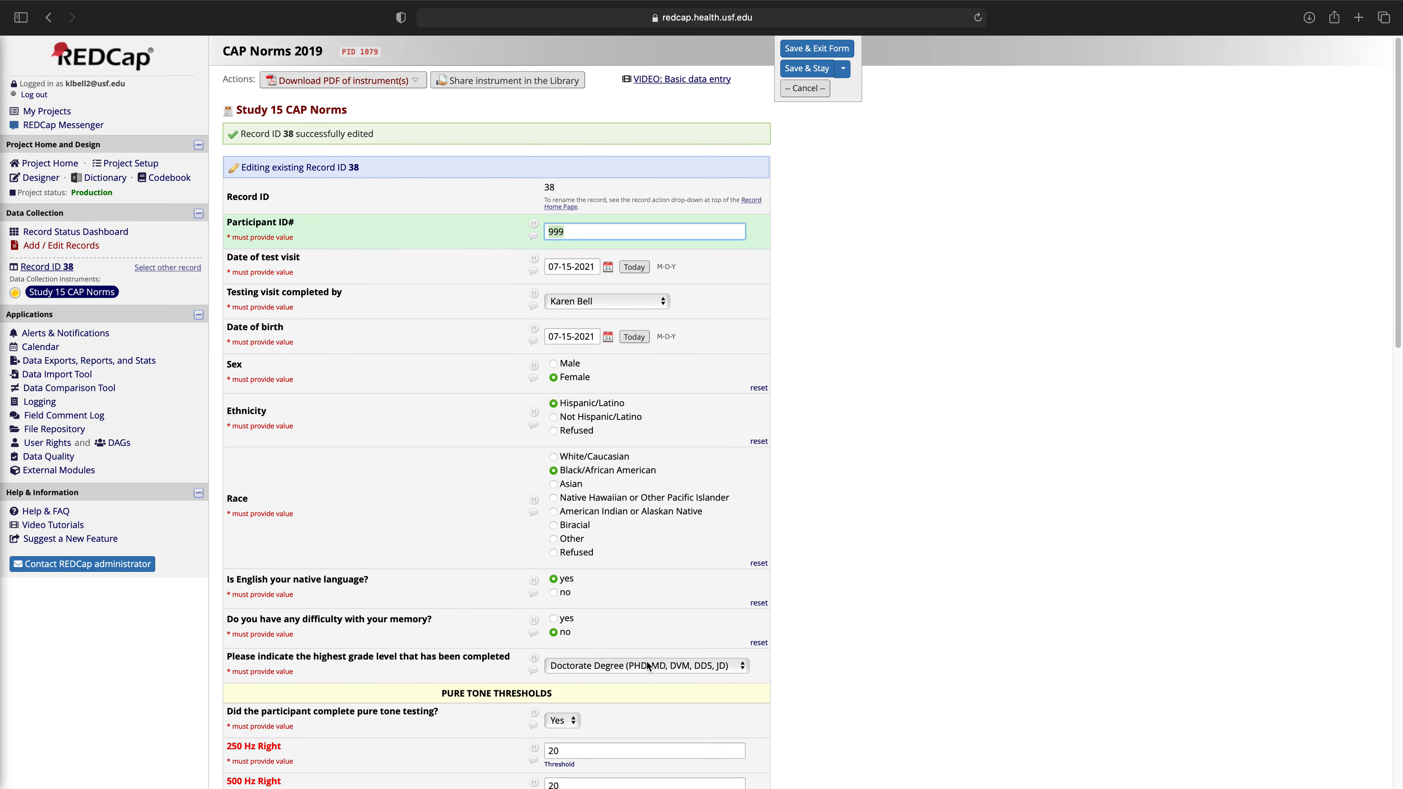
Review the saved entries through the end of the form, then save and exit the form.
scroll(609, 270, down, 2)
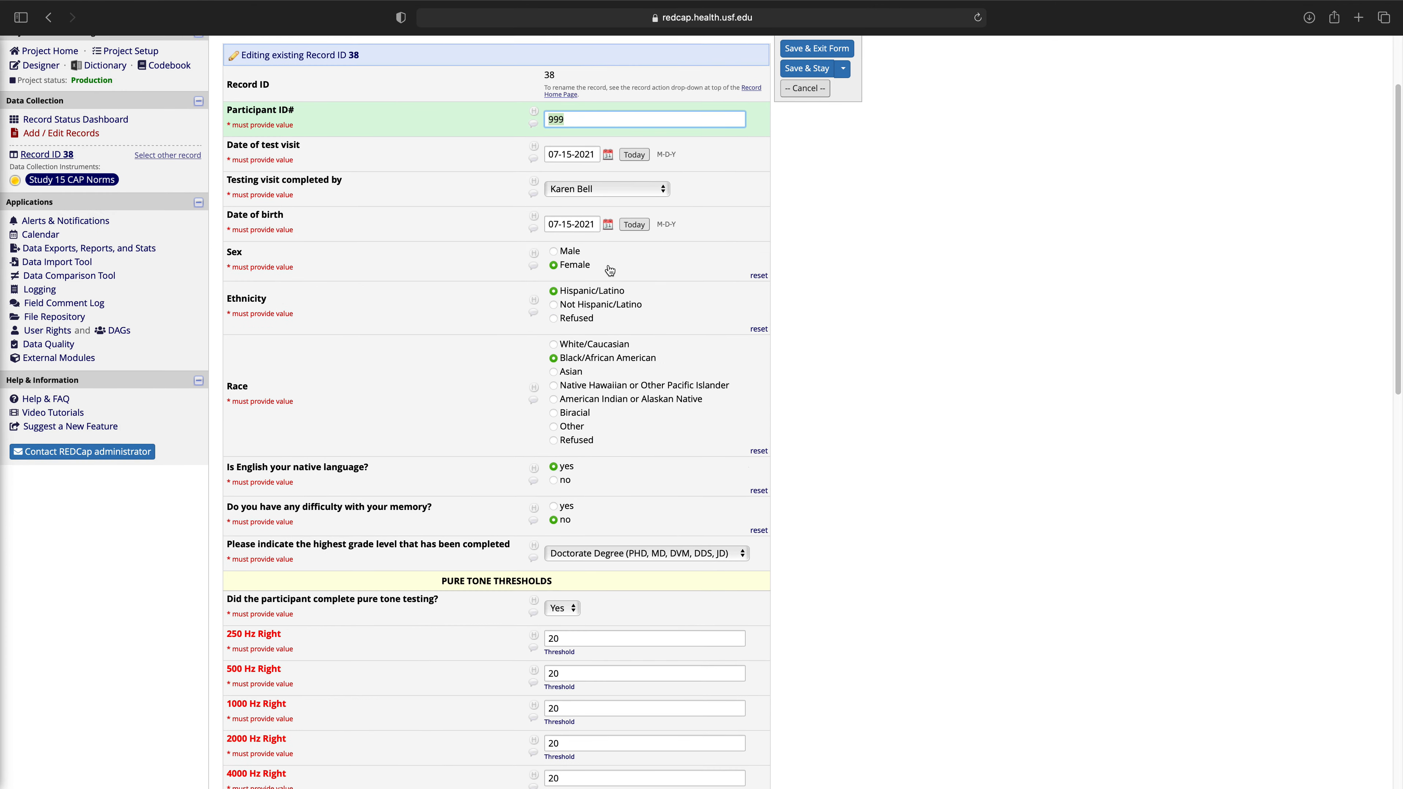
scroll(610, 270, down, 15)
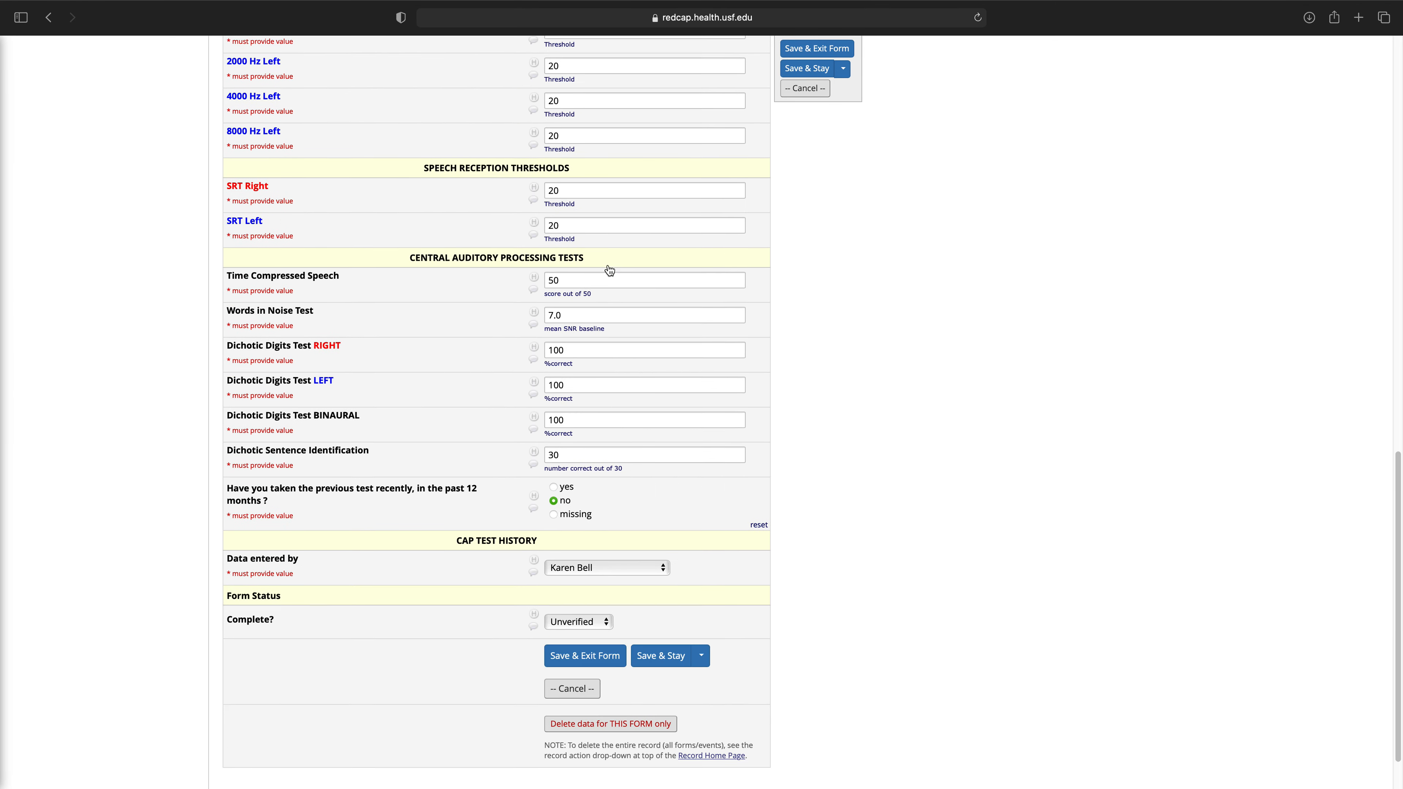
scroll(610, 270, down, 2)
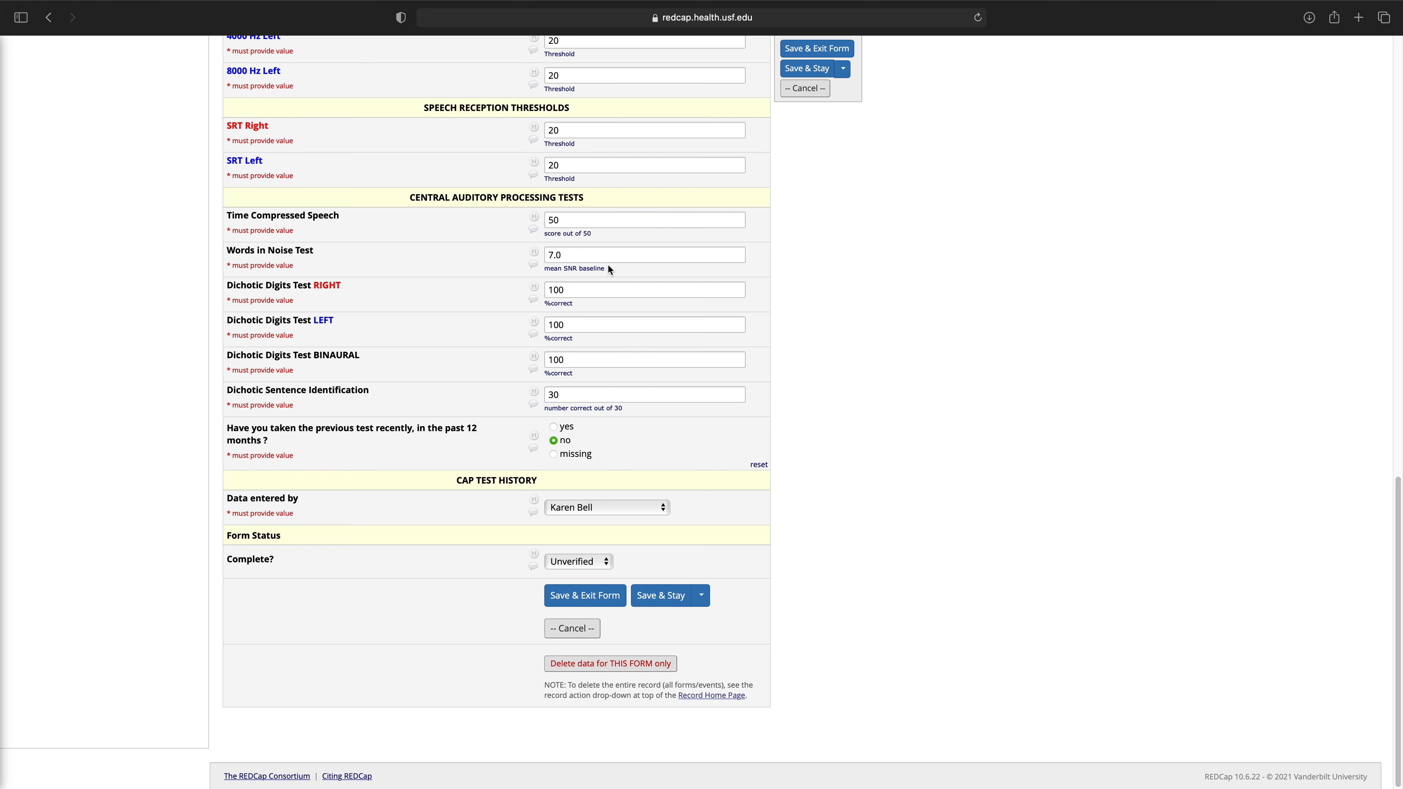
click(702, 598)
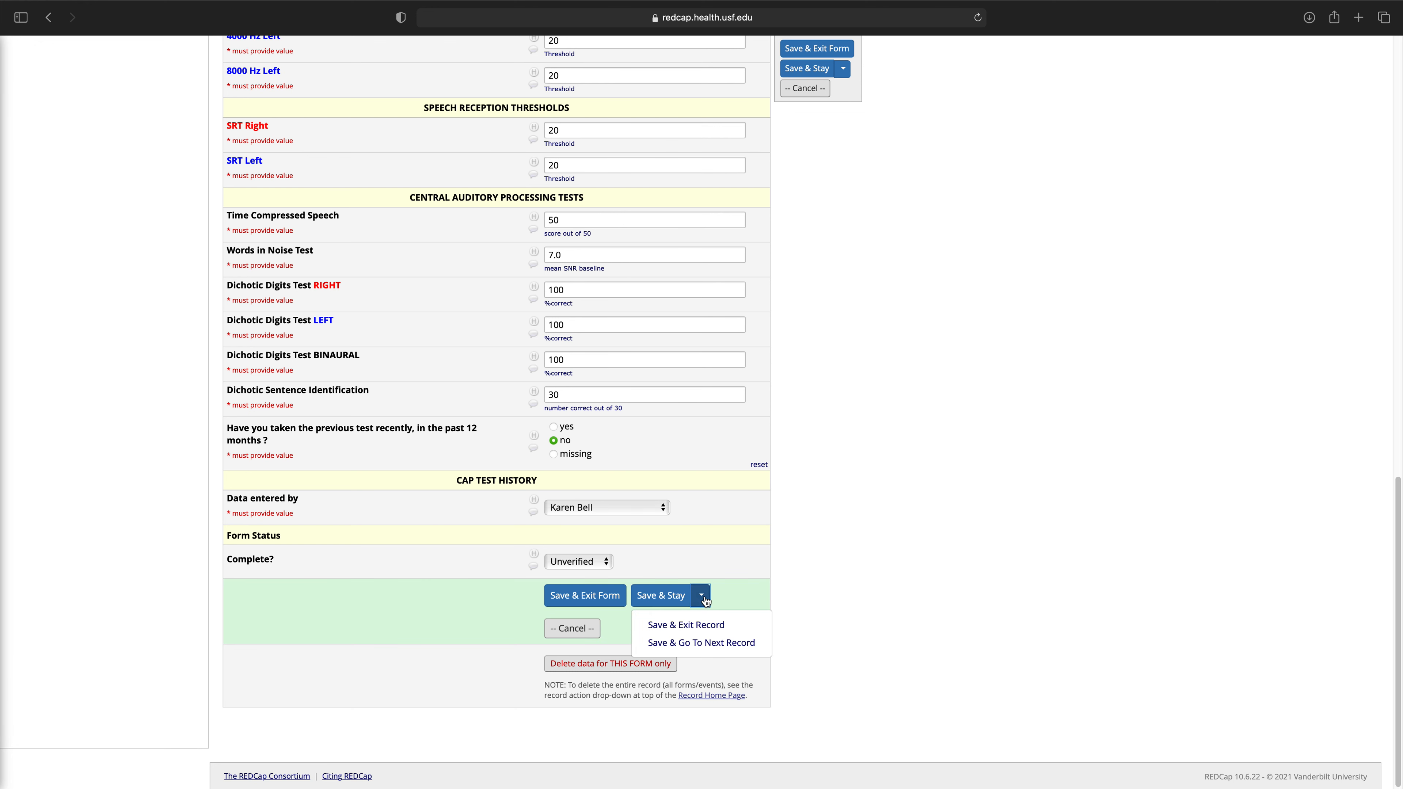
click(569, 595)
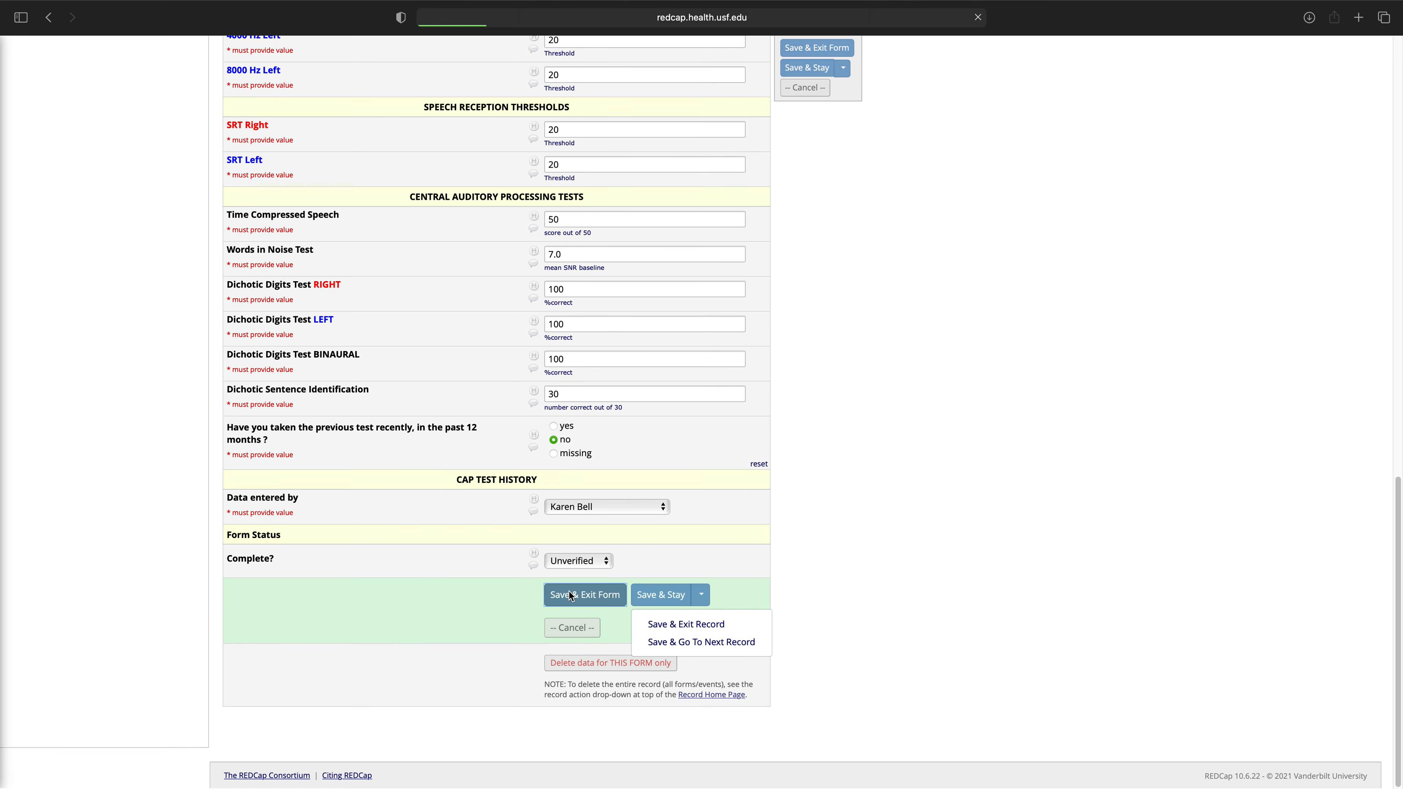